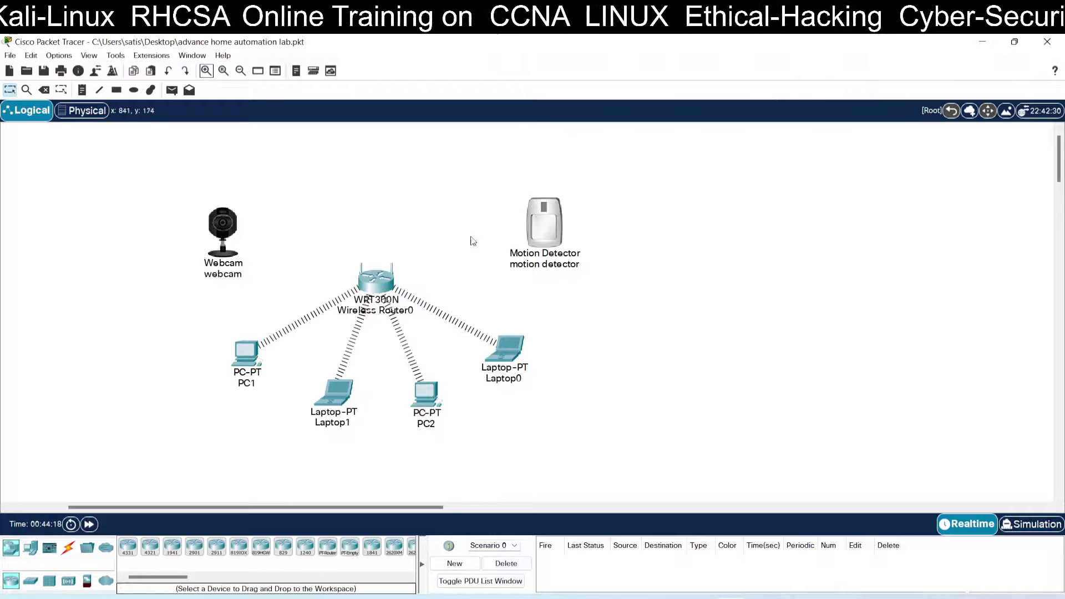
# Step: Zoom the topology in slightly and select the webcam
pyautogui.click(206, 71)
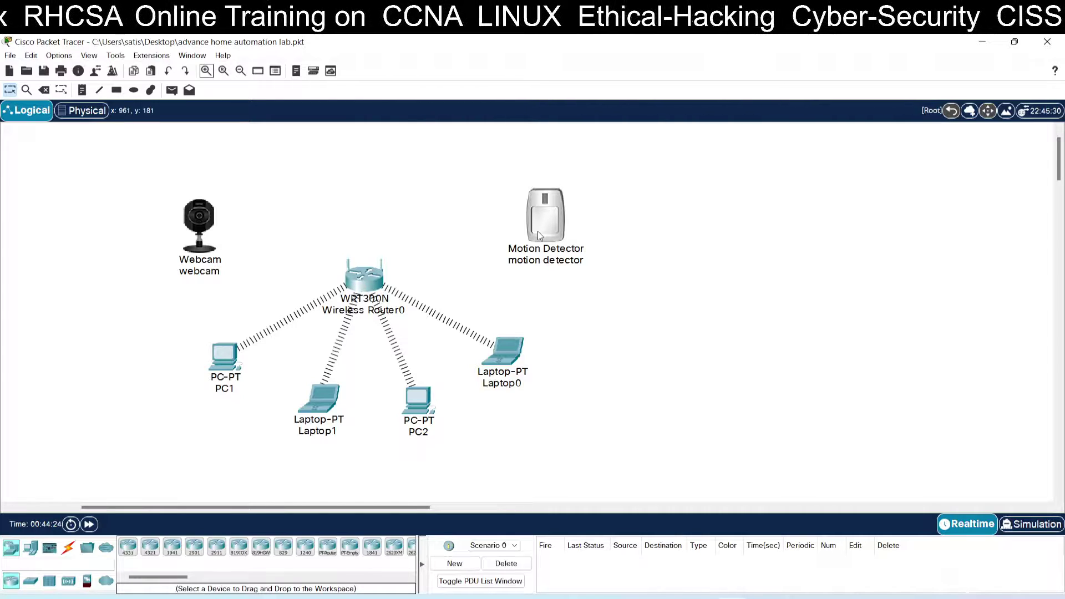
pyautogui.moveTo(538, 232)
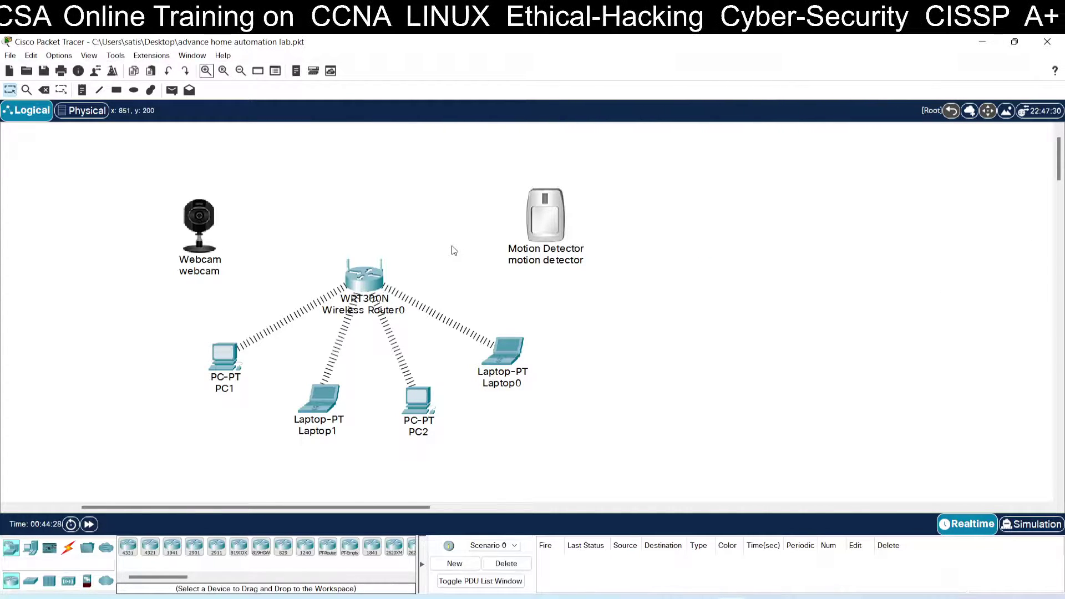
pyautogui.keyDown('alt'); pyautogui.click(210, 223); pyautogui.keyUp('alt')
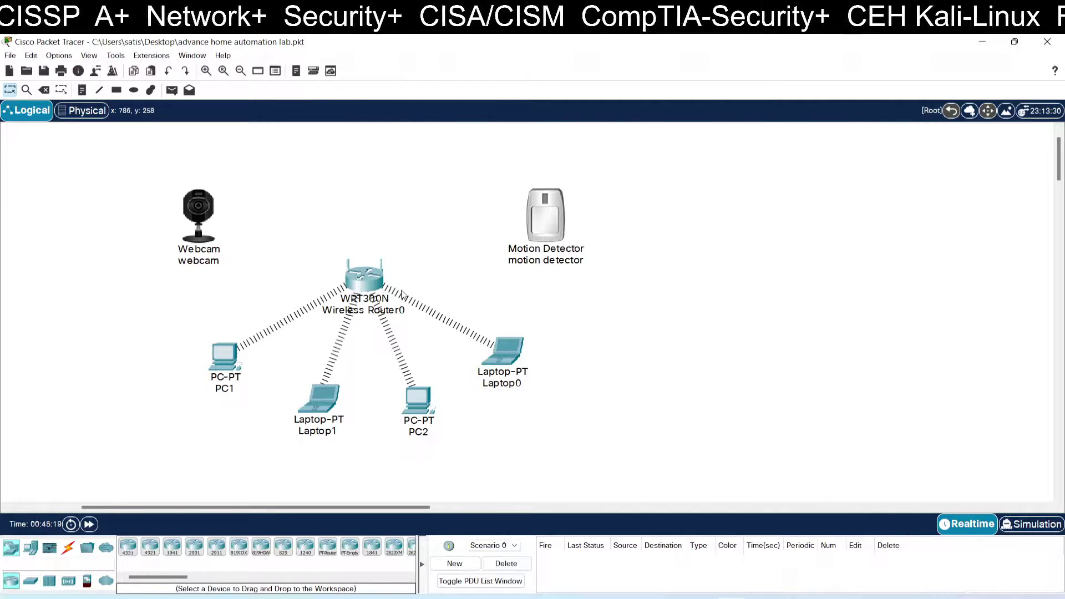
# Step: Open Wireless Router0's web-based GUI and review its Setup page
pyautogui.click(378, 290)
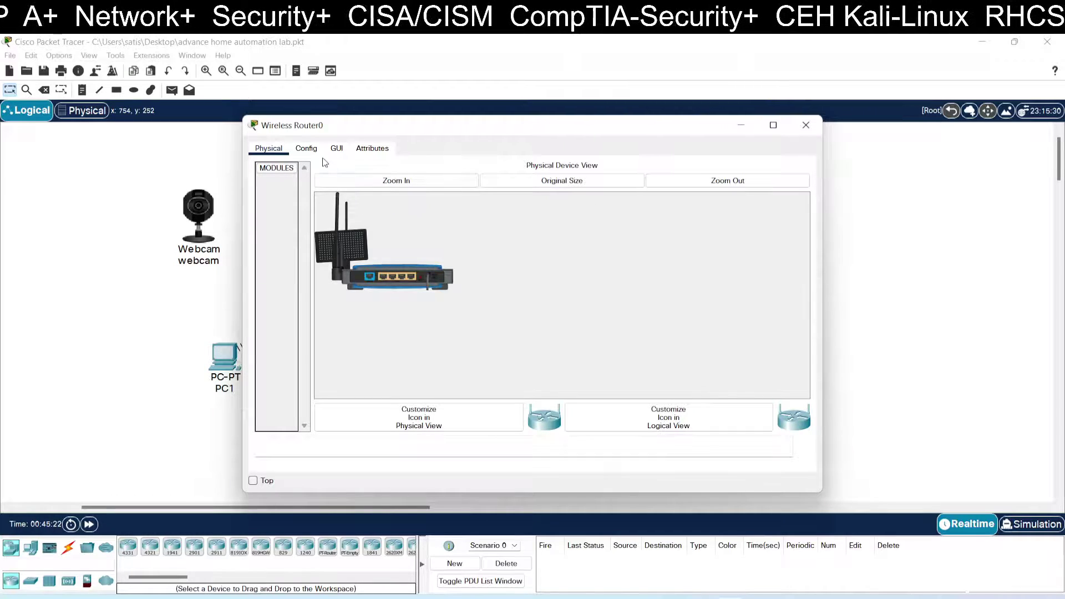
pyautogui.click(306, 149)
pyautogui.click(336, 148)
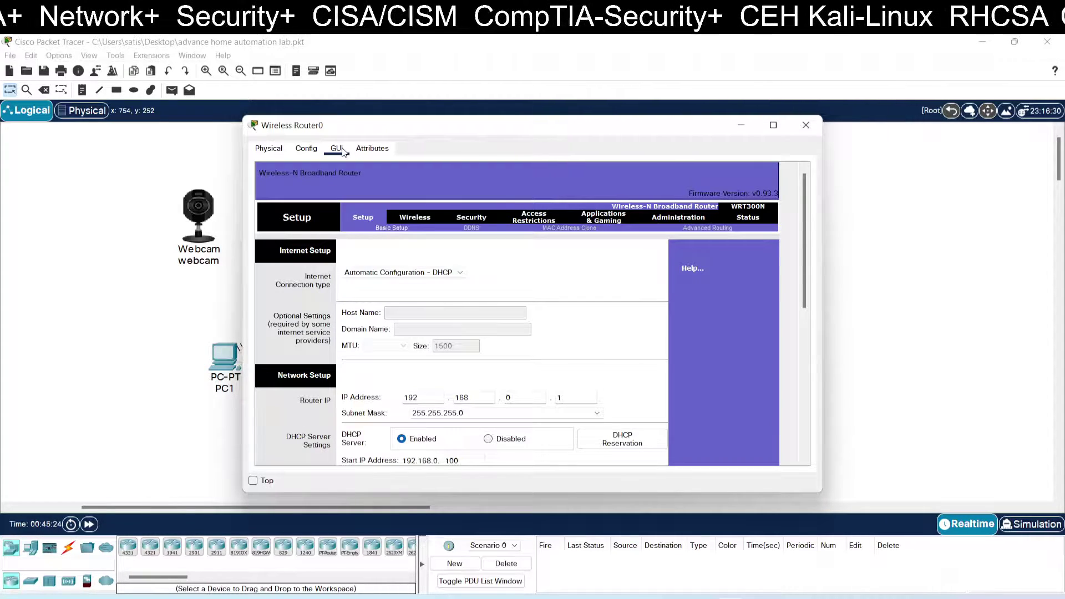
pyautogui.click(372, 149)
pyautogui.click(337, 149)
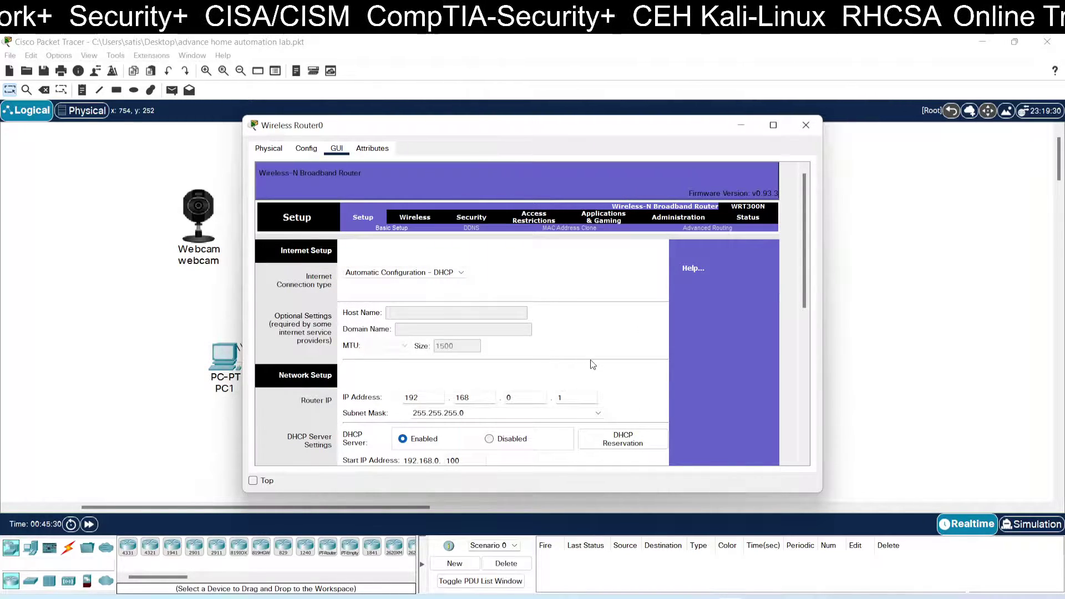
pyautogui.scroll(-1, 599, 367)
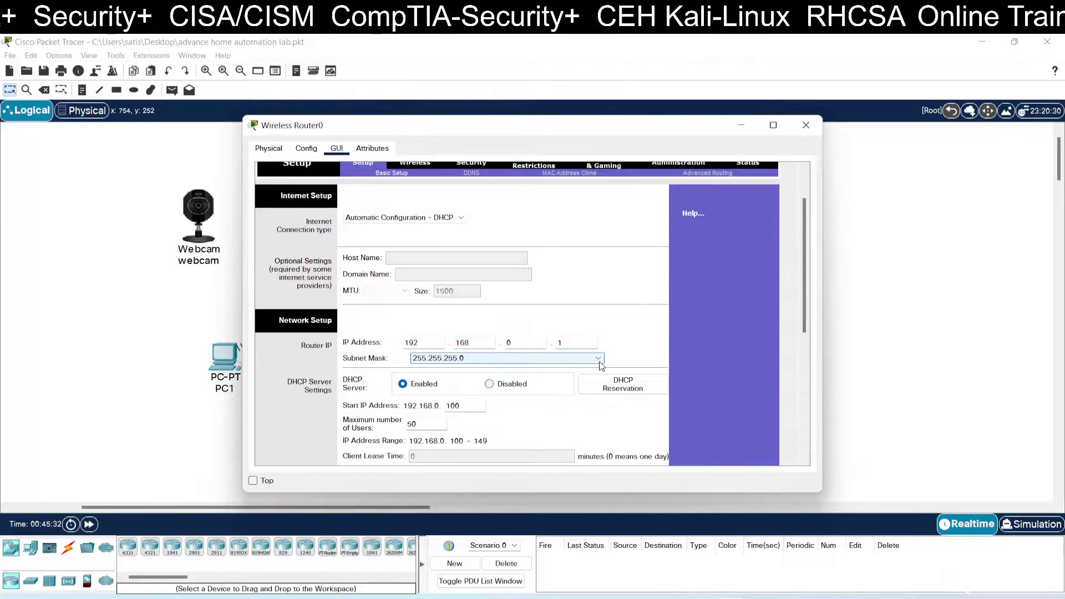
pyautogui.scroll(-2, 599, 365)
pyautogui.scroll(1, 616, 333)
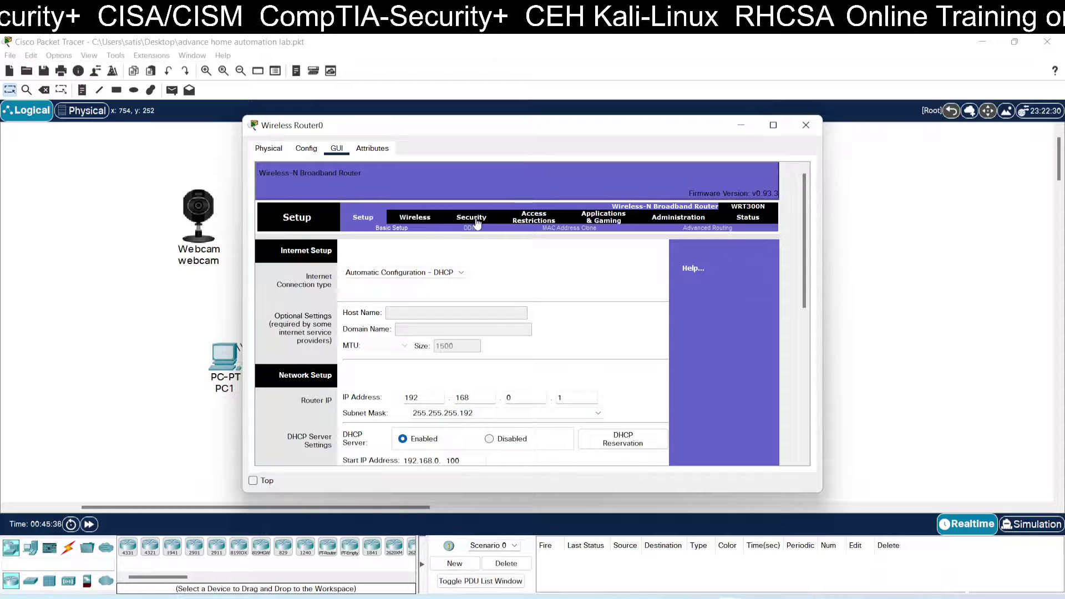
# Step: Review the router's SSID cisco and WPA2 Personal AES security, then close its settings
pyautogui.click(424, 221)
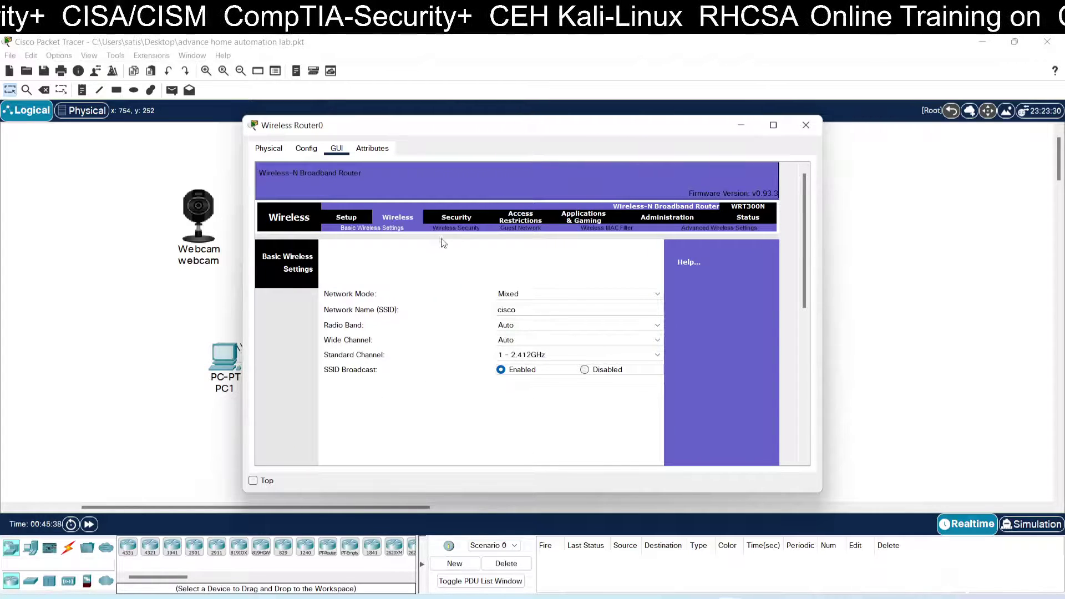
pyautogui.moveTo(519, 310); pyautogui.dragTo(494, 307)
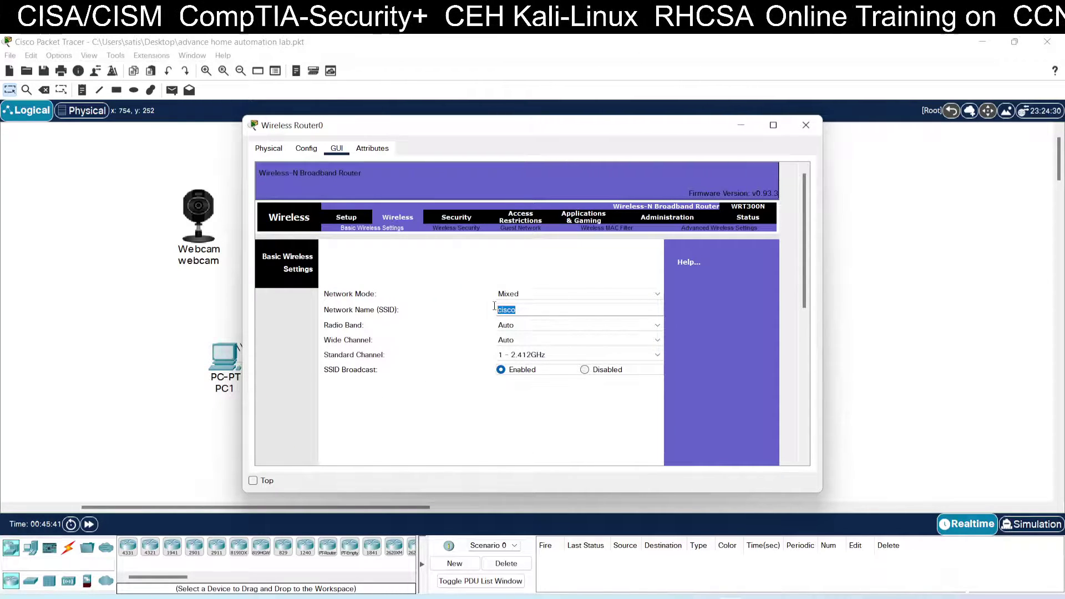
pyautogui.click(463, 230)
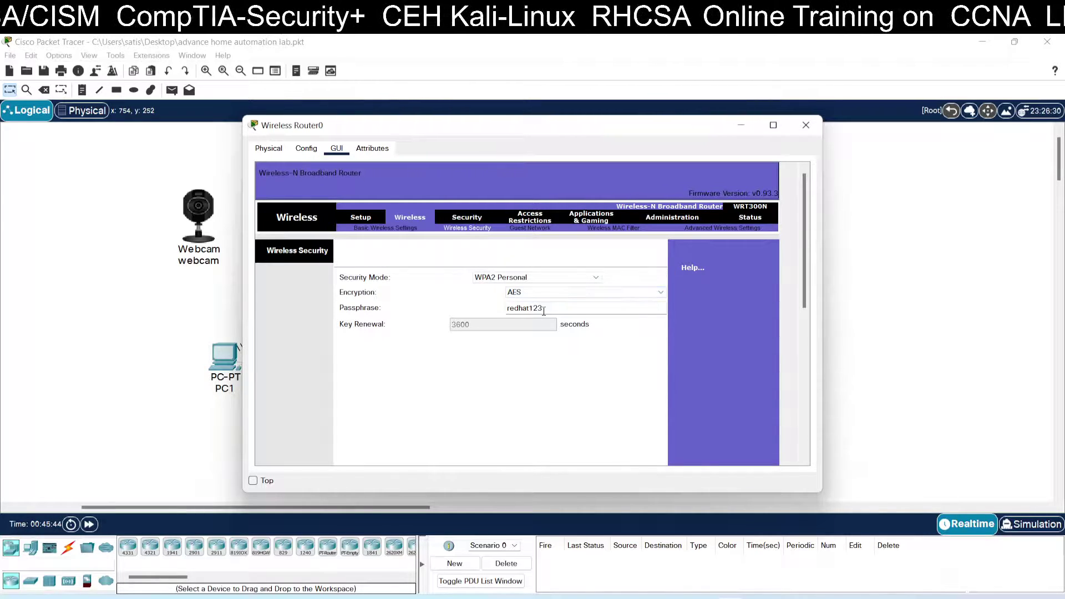
pyautogui.click(806, 125)
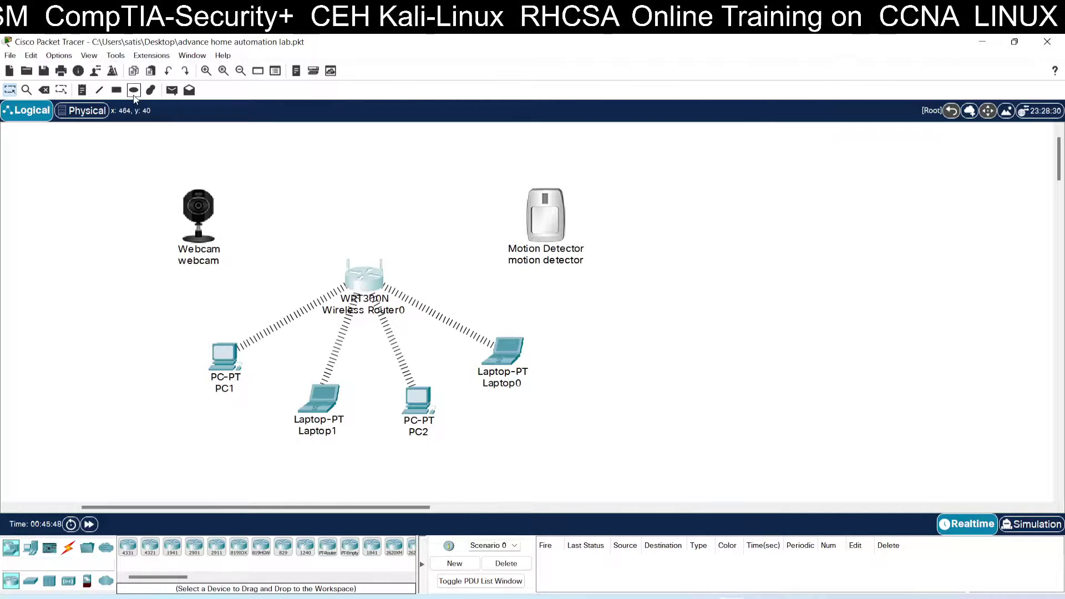
# Step: Place a note left of PC1 reading 'ssID:cisco' with the wireless password on a second line
pyautogui.click(82, 91)
pyautogui.click(57, 321)
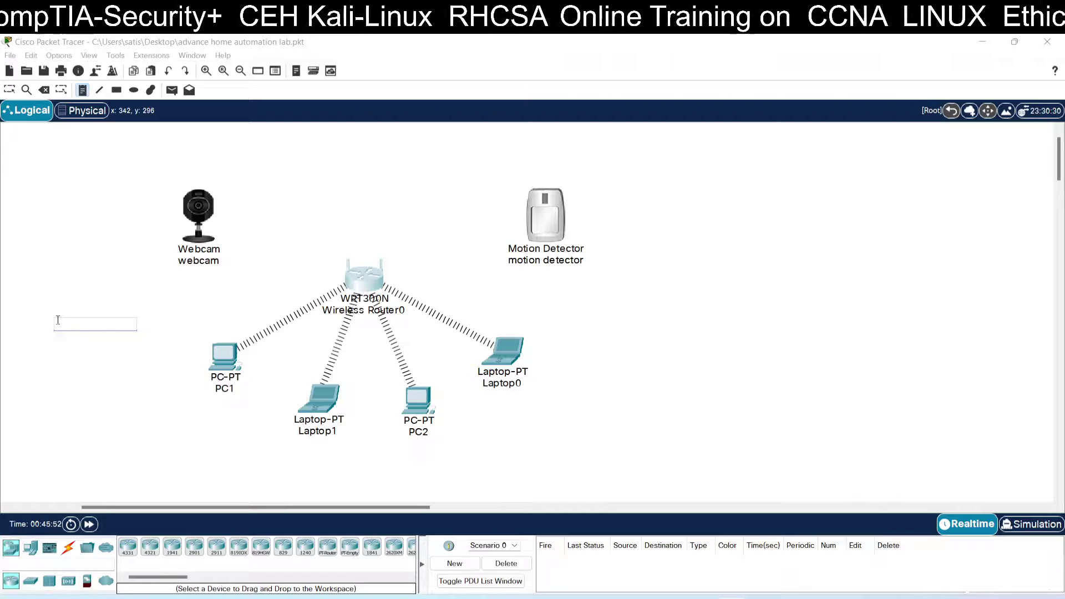
pyautogui.write('ssID')
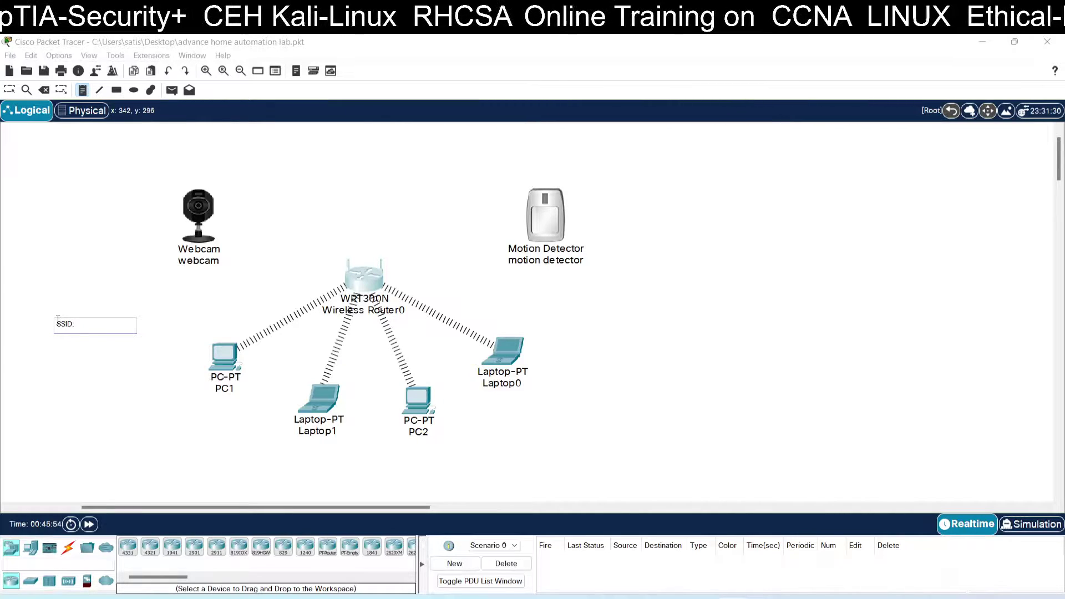
pyautogui.write(':cisco')
pyautogui.press('Return')
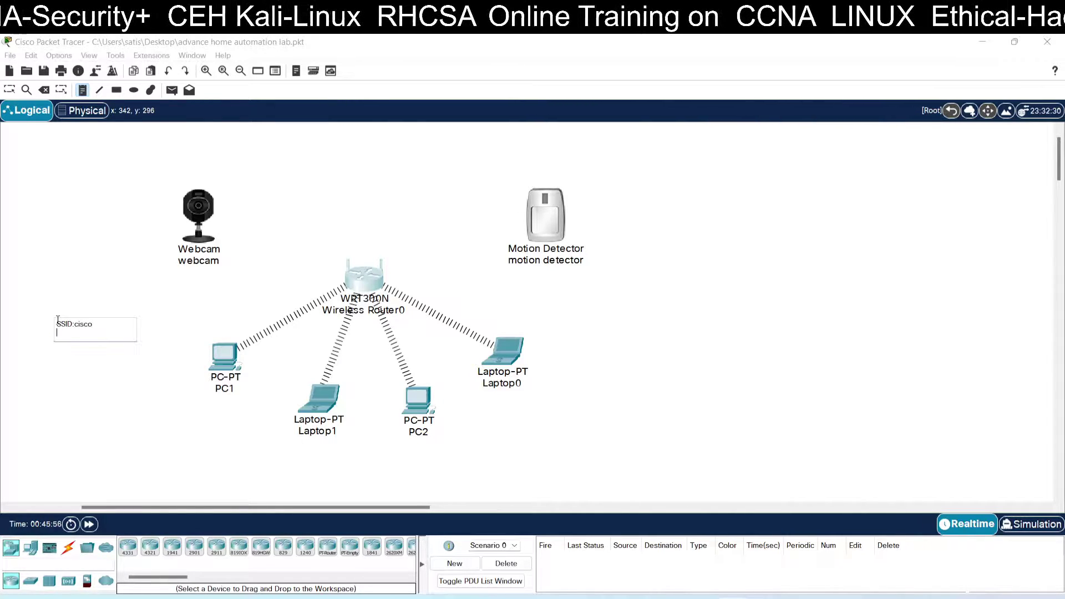
pyautogui.write('Passwo')
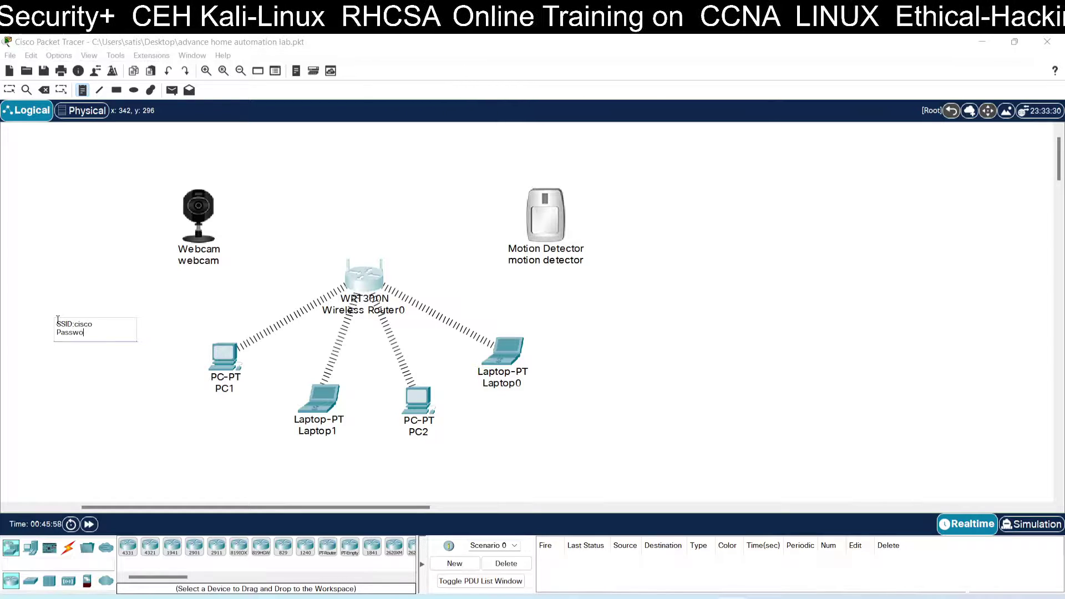
pyautogui.write('rd: redhat123')
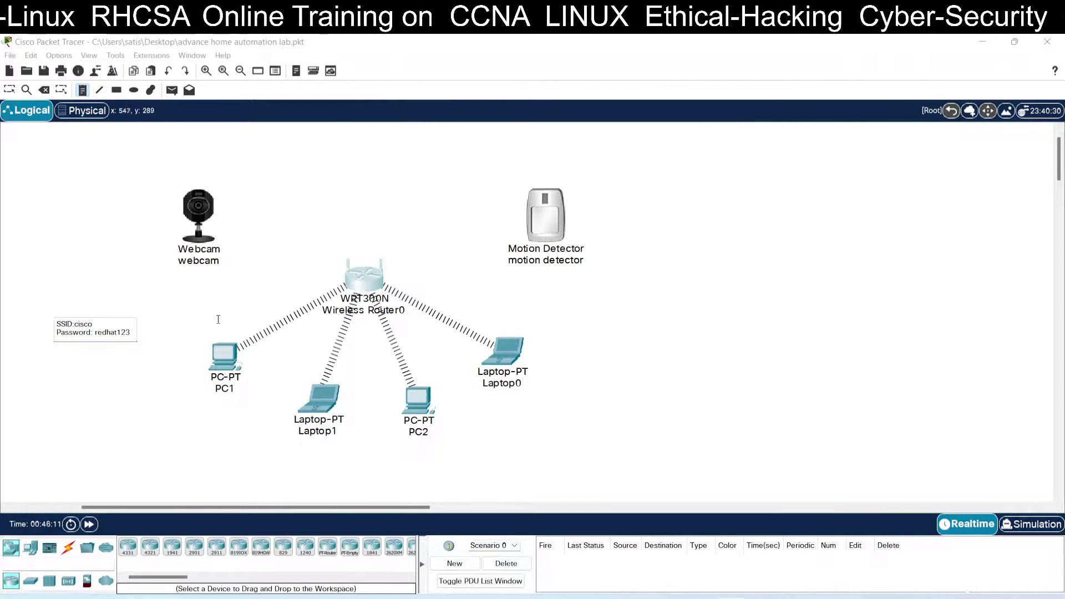
pyautogui.click(207, 417)
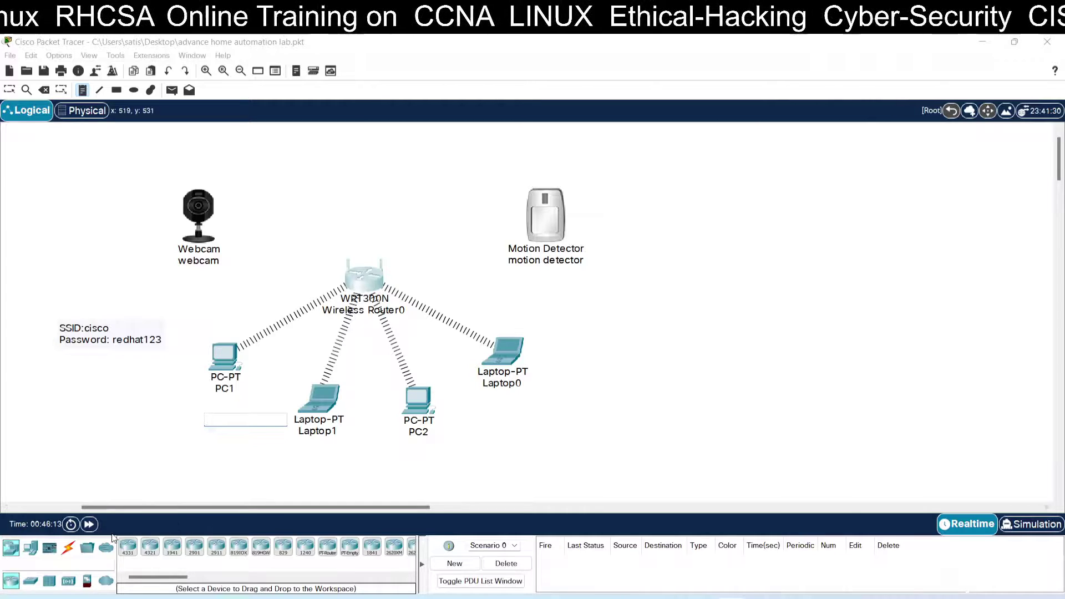
pyautogui.click(9, 90)
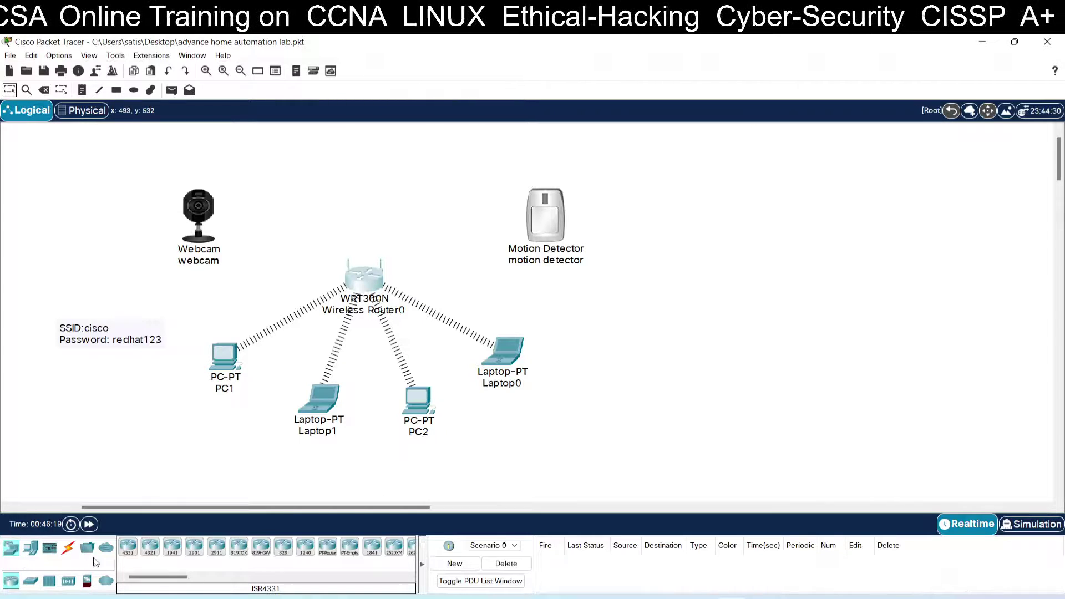
# Step: Drag a Server-PT above the router and rename Server0 to Registration
pyautogui.click(34, 552)
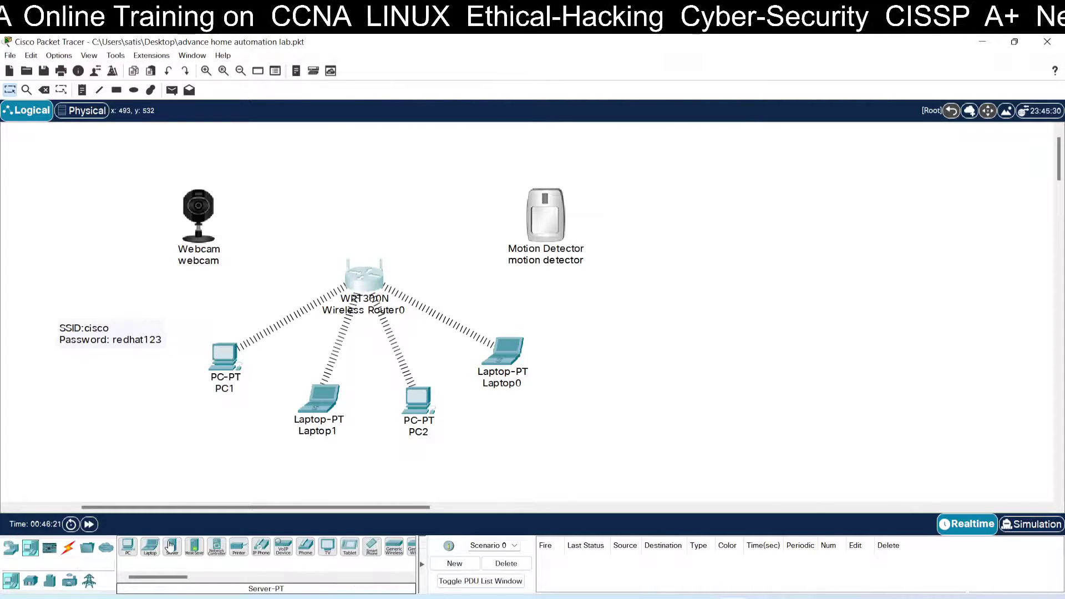
pyautogui.moveTo(172, 548); pyautogui.dragTo(371, 154)
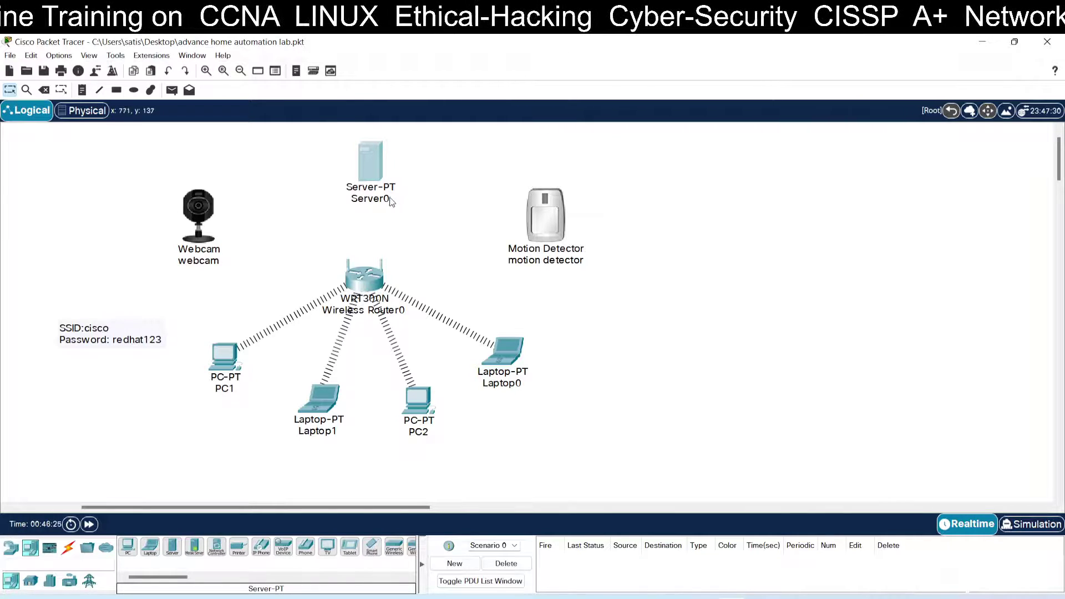
pyautogui.click(386, 199)
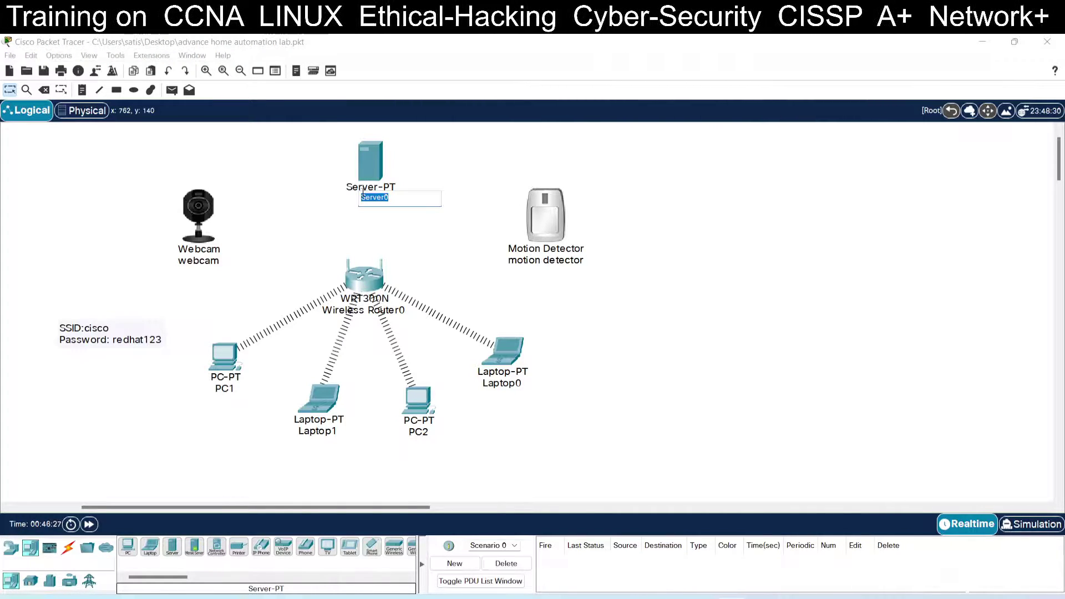
pyautogui.write('Registrat')
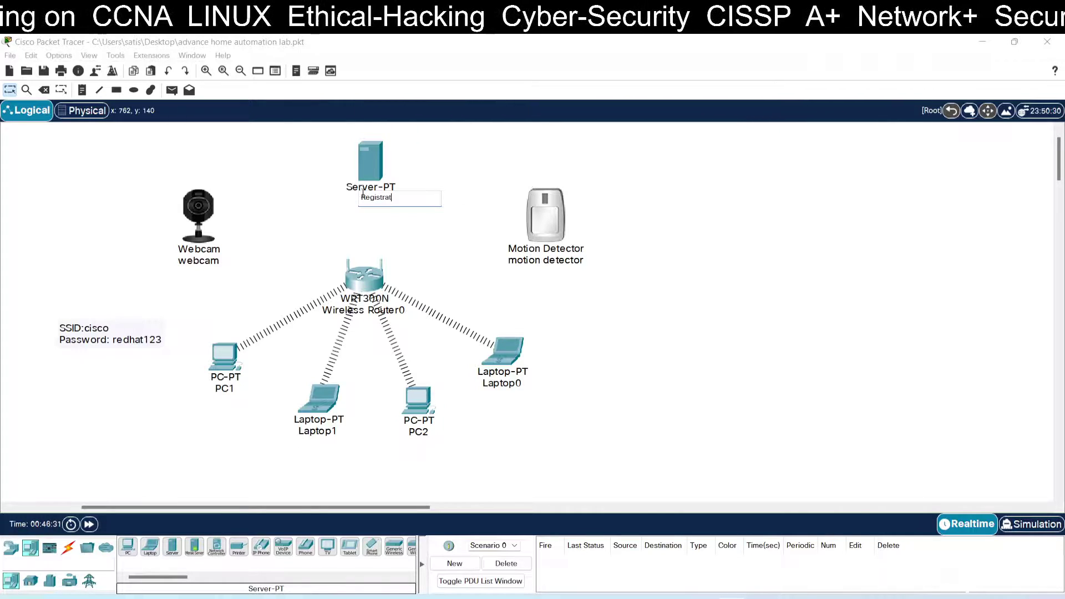
pyautogui.write('ion')
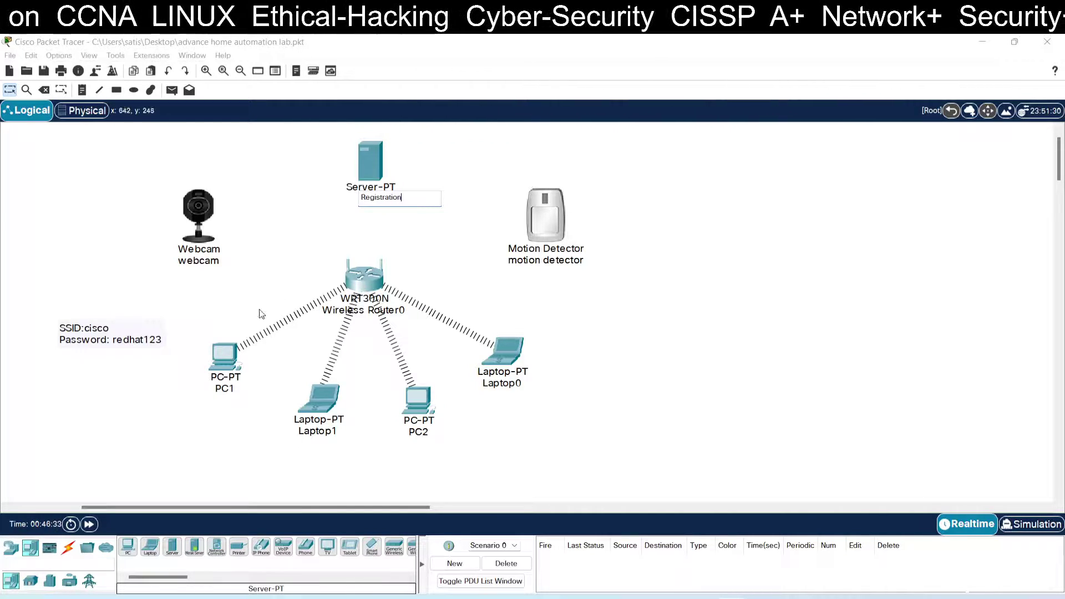
pyautogui.click(11, 91)
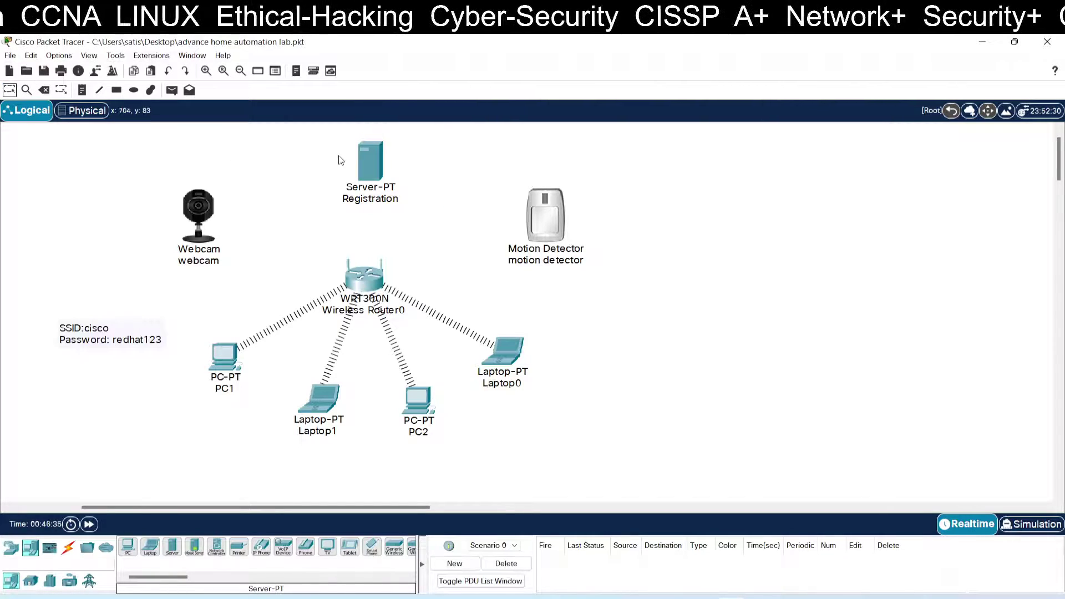
pyautogui.click(371, 159)
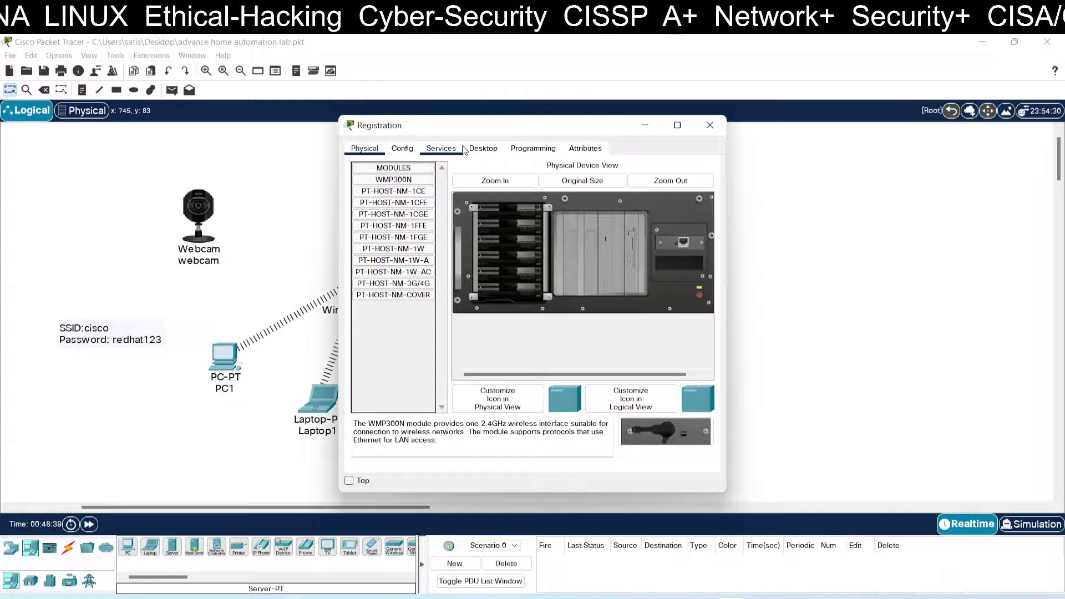
# Step: Check the Registration server's Config tab, then reopen it on the Physical module view
pyautogui.click(402, 148)
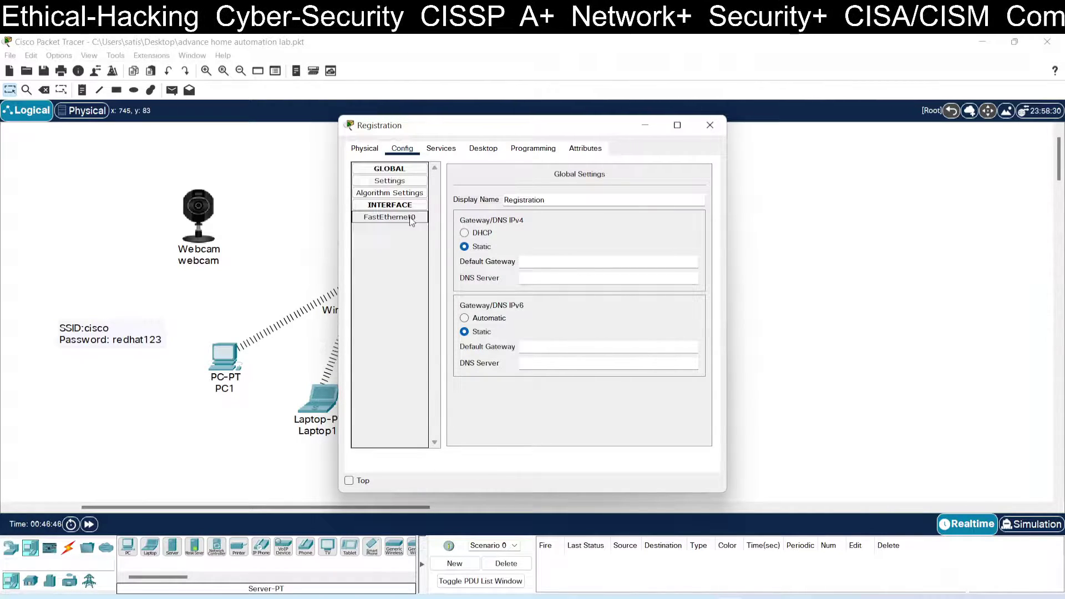
pyautogui.click(705, 128)
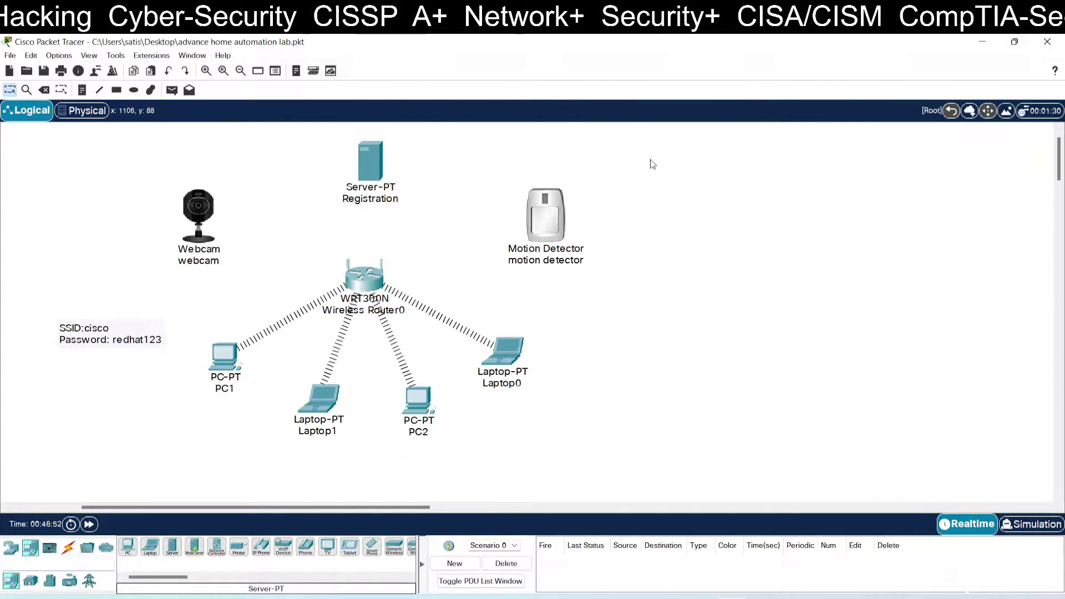
pyautogui.click(370, 162)
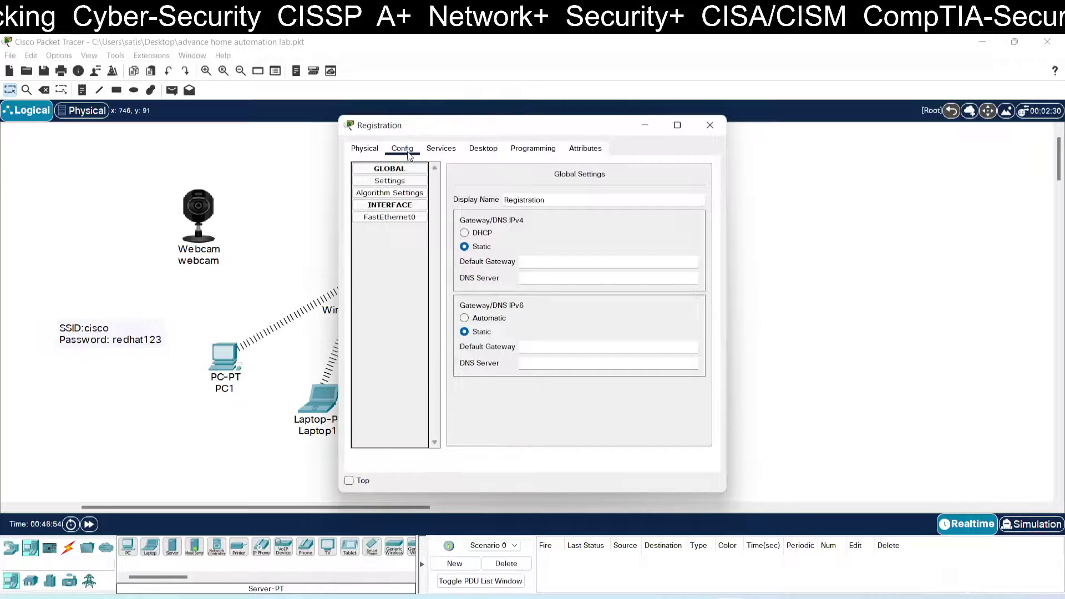
pyautogui.click(375, 149)
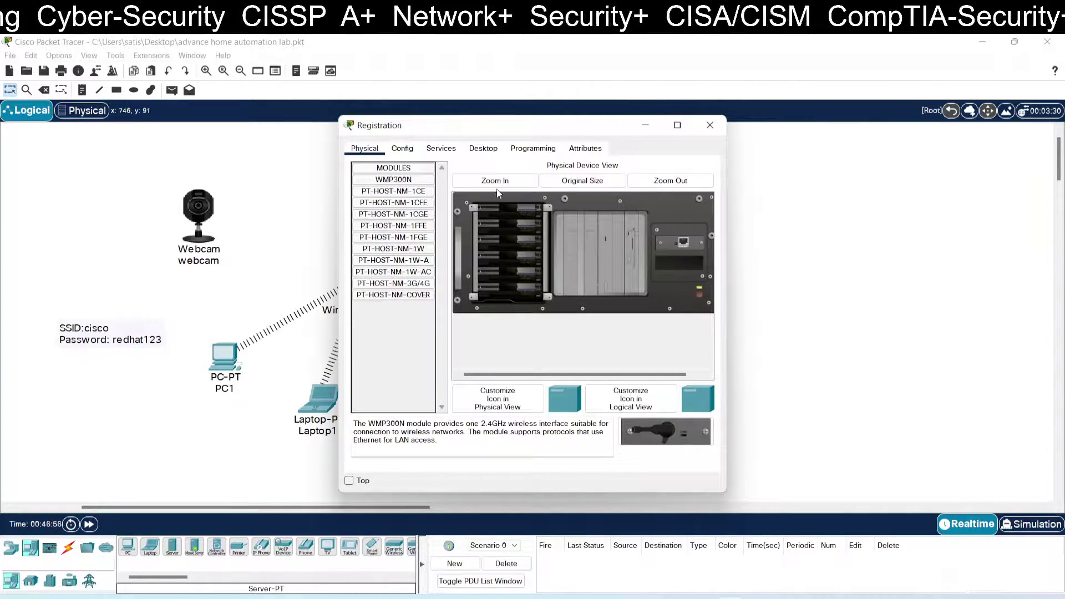
# Step: Power off the Registration server, install a WMP300N module in the empty bay, and power it on
pyautogui.click(678, 126)
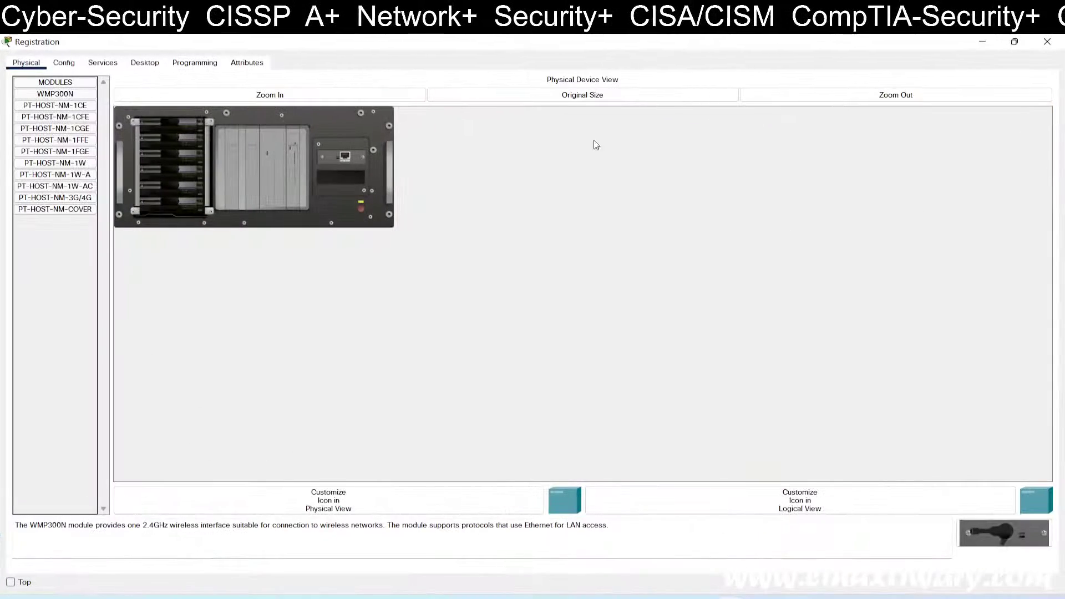
pyautogui.click(242, 95)
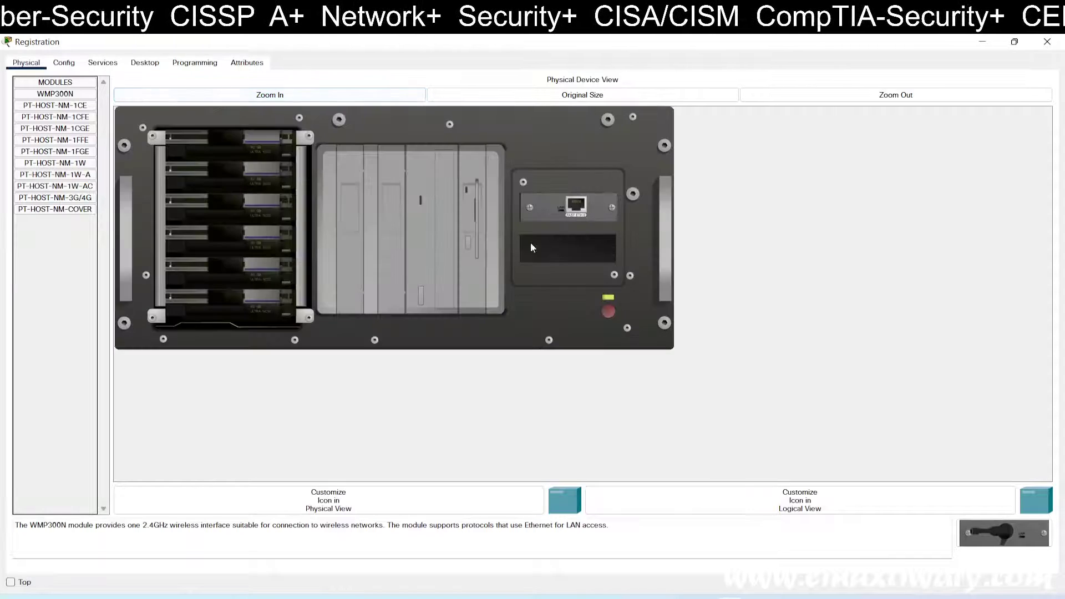
pyautogui.click(609, 298)
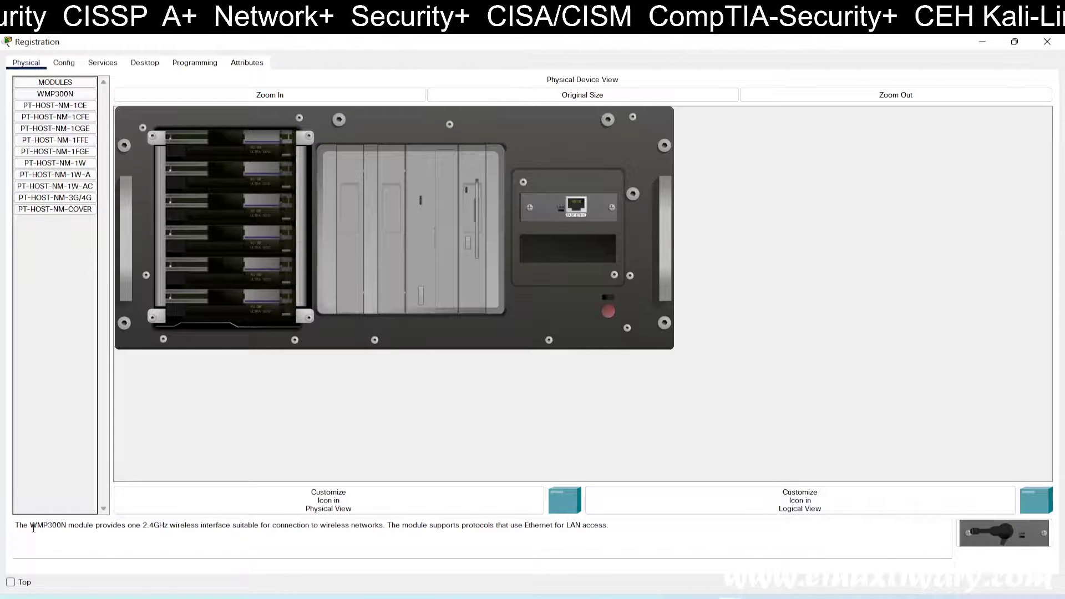
pyautogui.moveTo(23, 526); pyautogui.dragTo(211, 524)
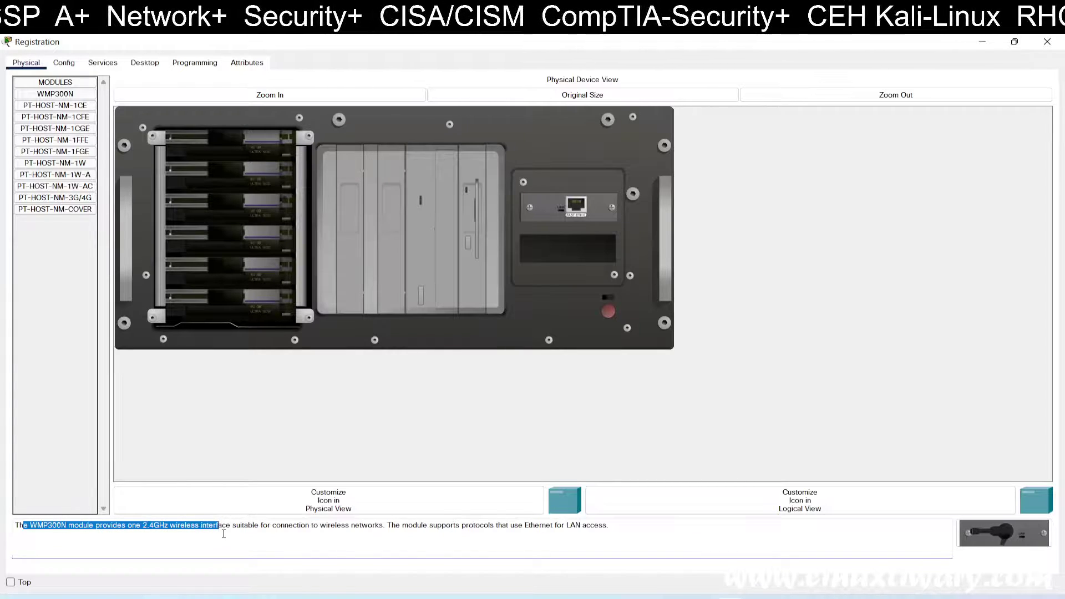
pyautogui.click(143, 525)
pyautogui.moveTo(142, 526); pyautogui.dragTo(233, 528)
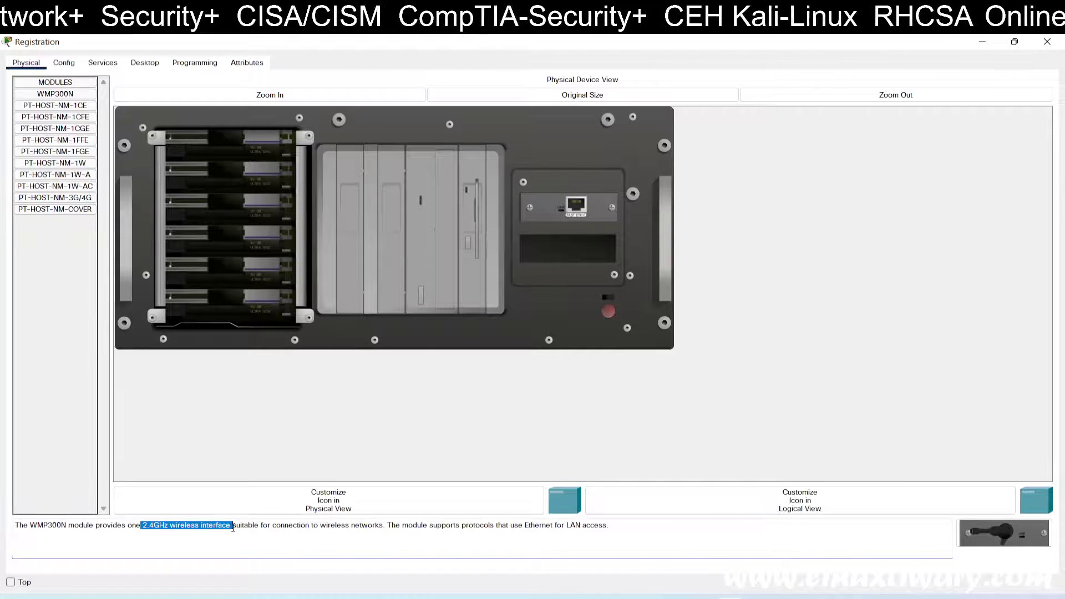
pyautogui.click(236, 532)
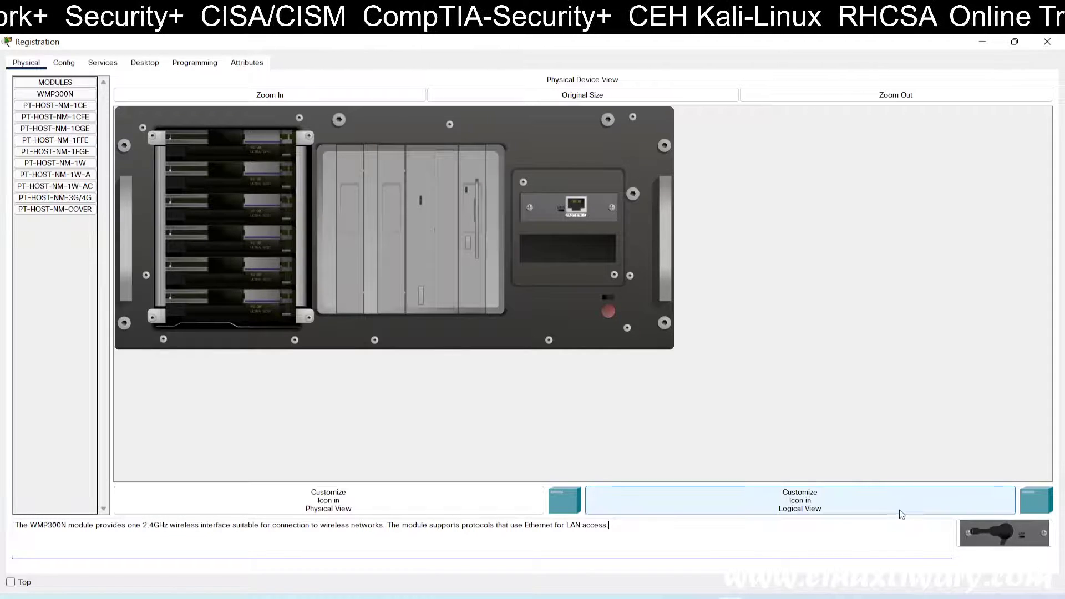
pyautogui.moveTo(991, 531); pyautogui.dragTo(567, 244)
pyautogui.click(610, 298)
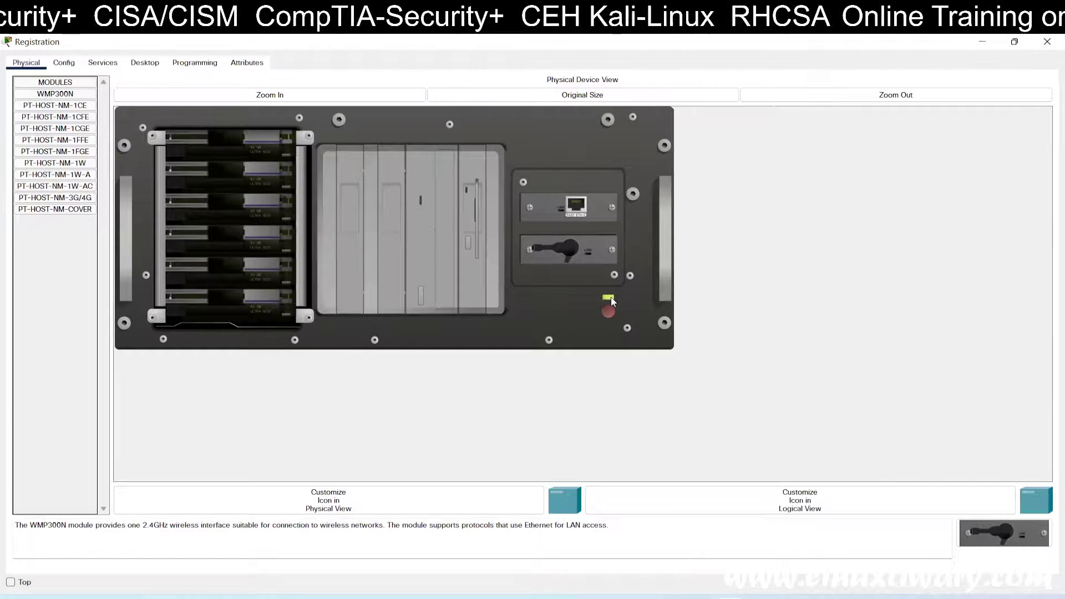
pyautogui.click(1047, 41)
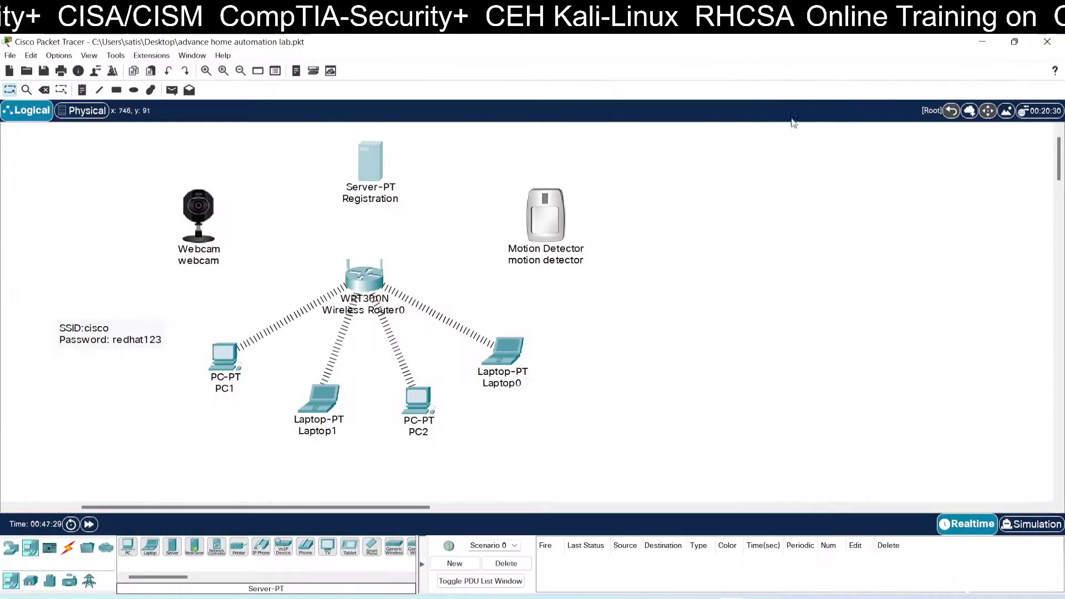
# Step: Set the server's Wireless1 SSID to cisco with WPA2-PSK and the noted passphrase
pyautogui.click(364, 153)
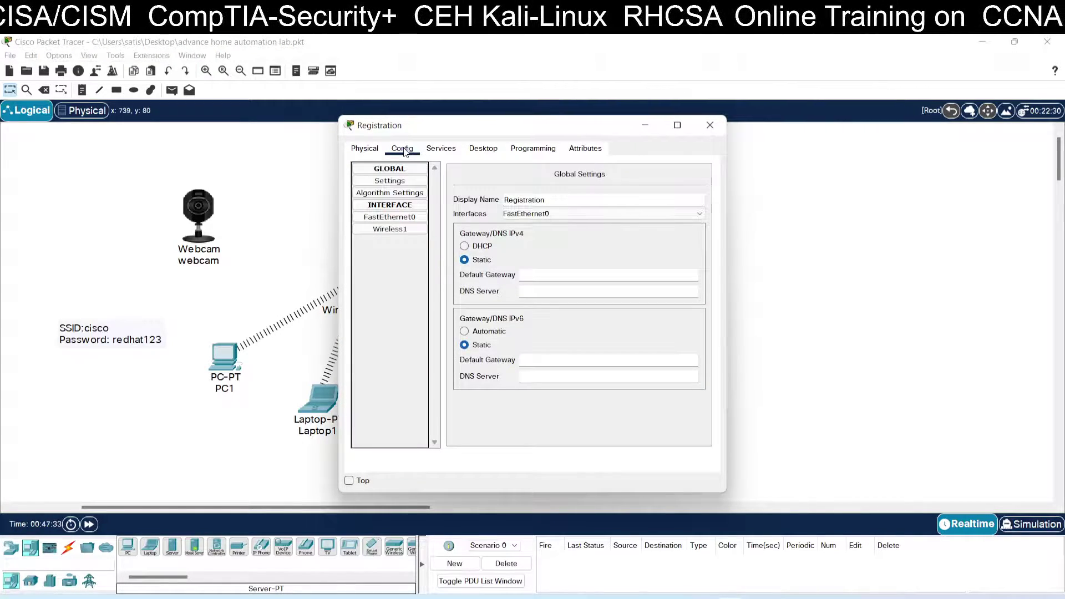
pyautogui.click(390, 229)
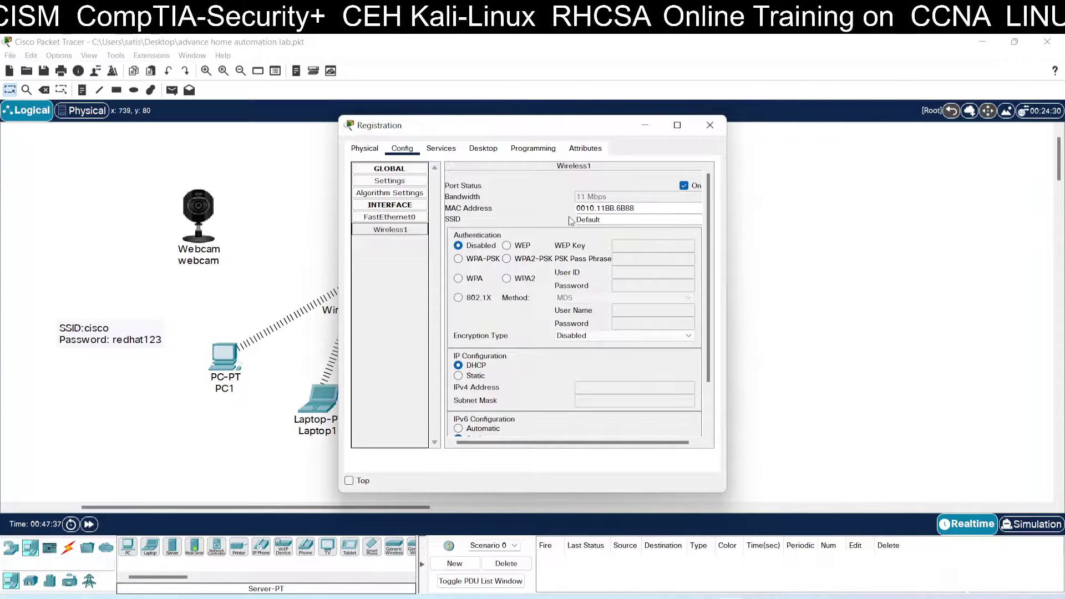
pyautogui.doubleClick(599, 220)
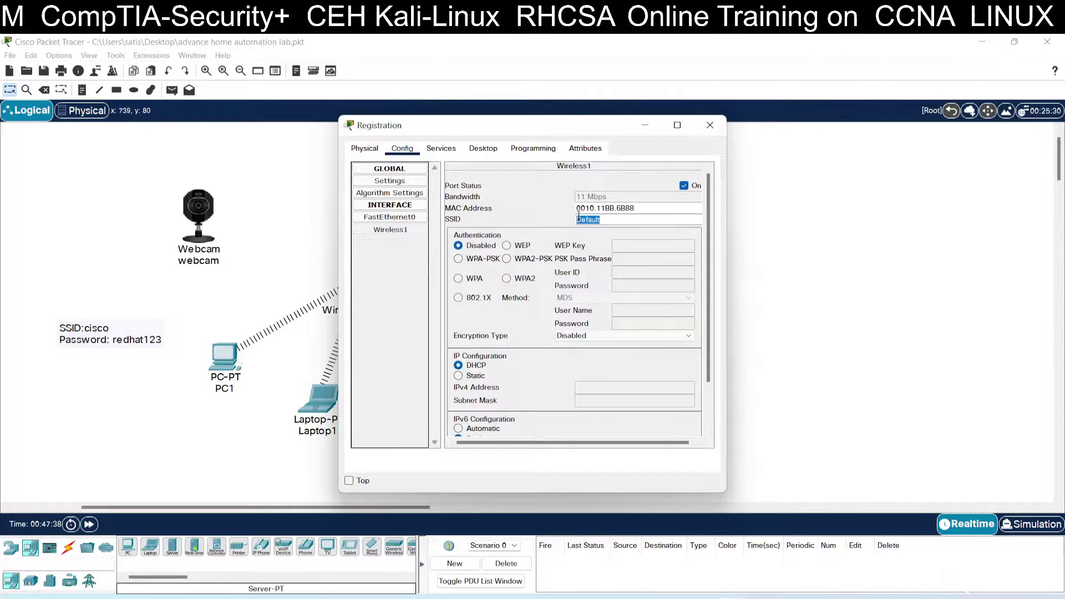
pyautogui.write('cisco')
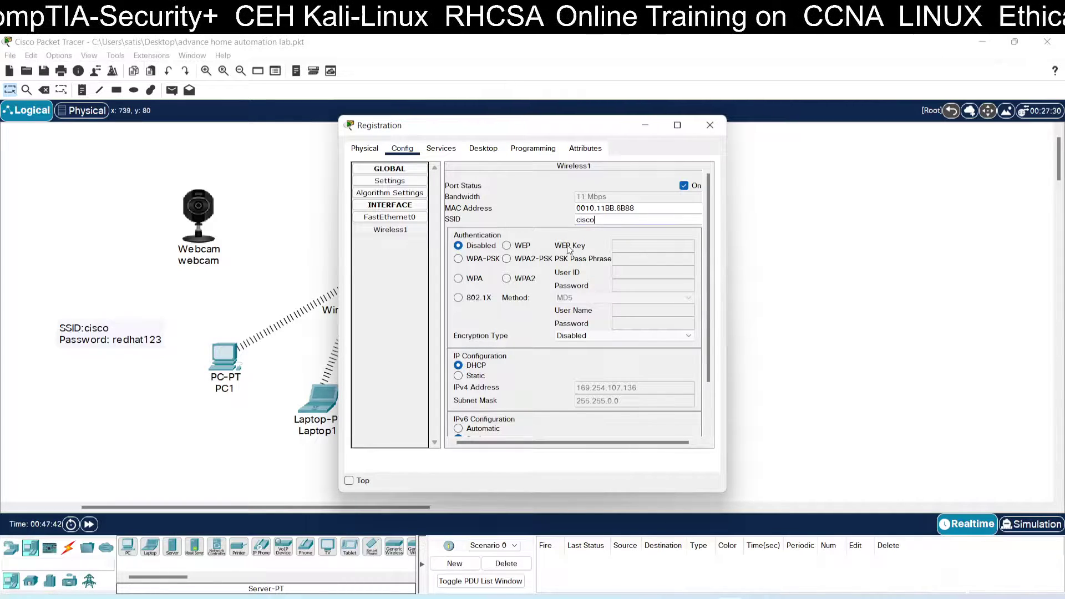
pyautogui.click(534, 260)
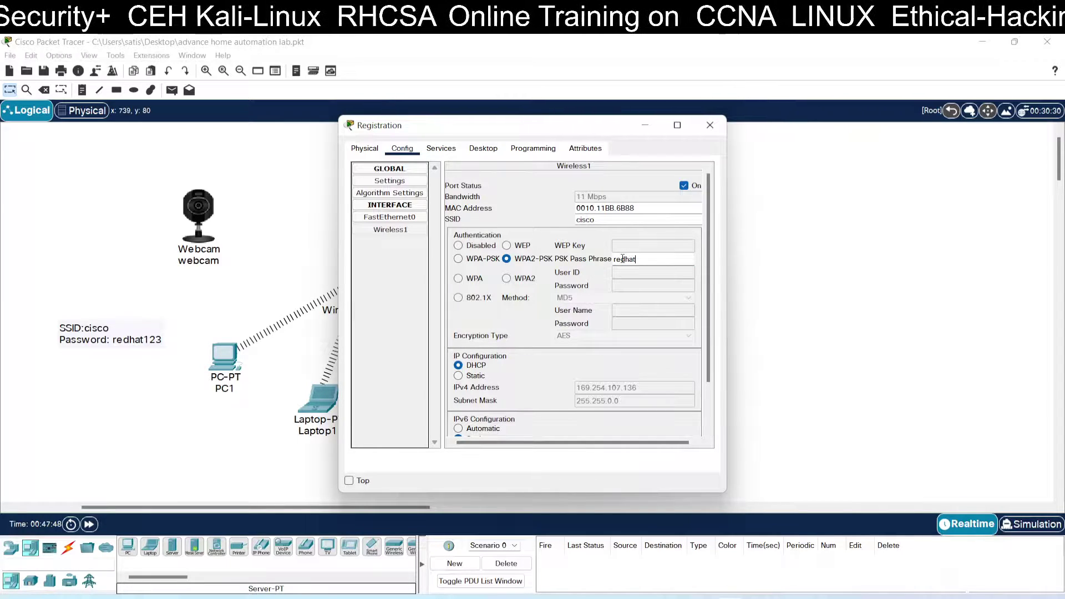
pyautogui.write('redhat123')
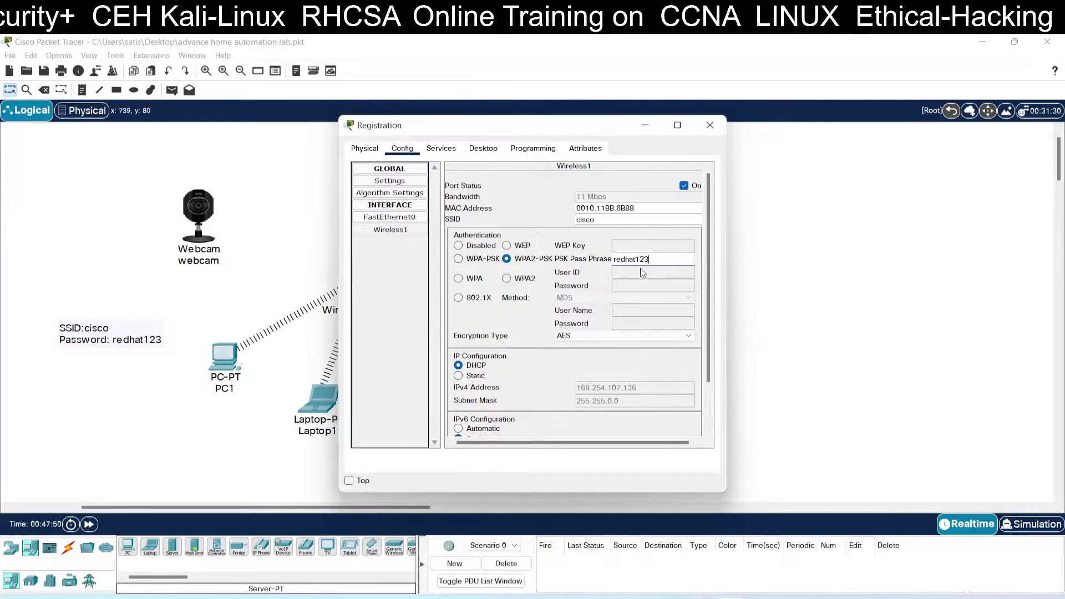
pyautogui.scroll(-2, 640, 268)
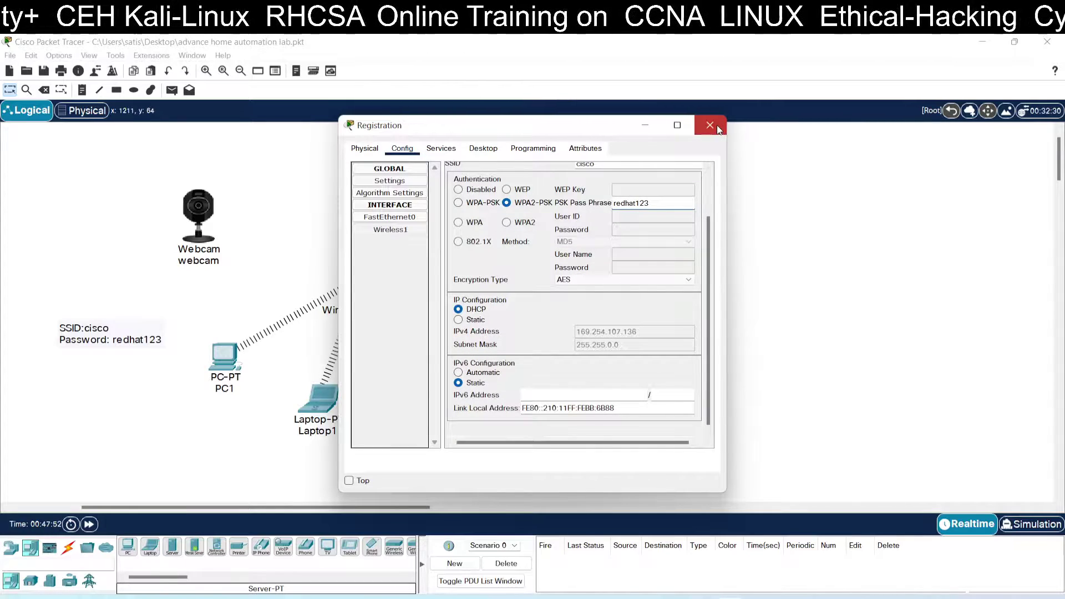
pyautogui.click(710, 125)
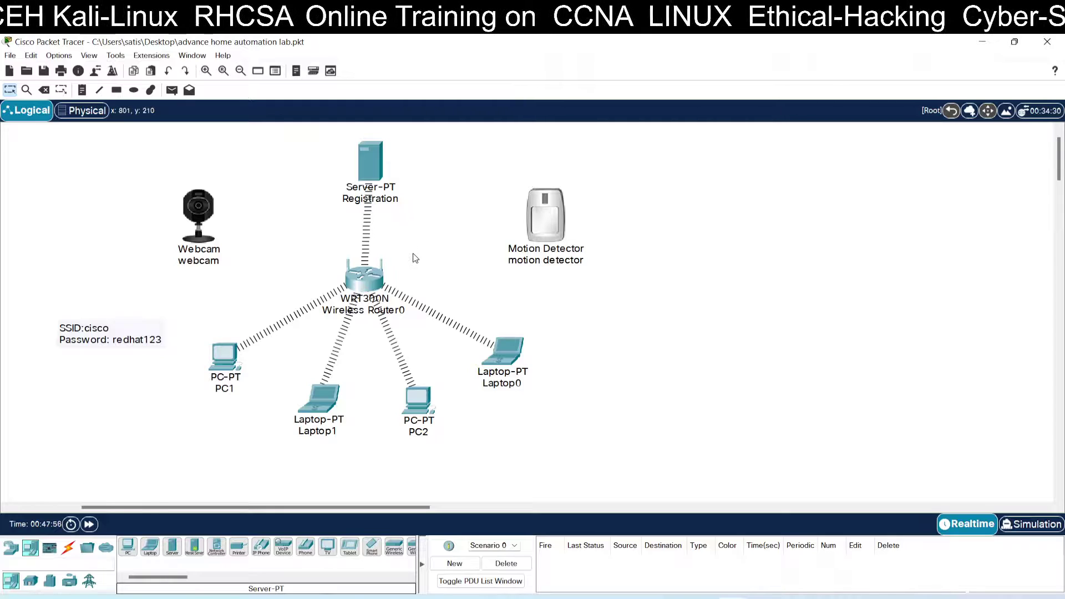
# Step: Nudge the Registration server icon and bring up the motion detector's window
pyautogui.moveTo(363, 172); pyautogui.dragTo(361, 170)
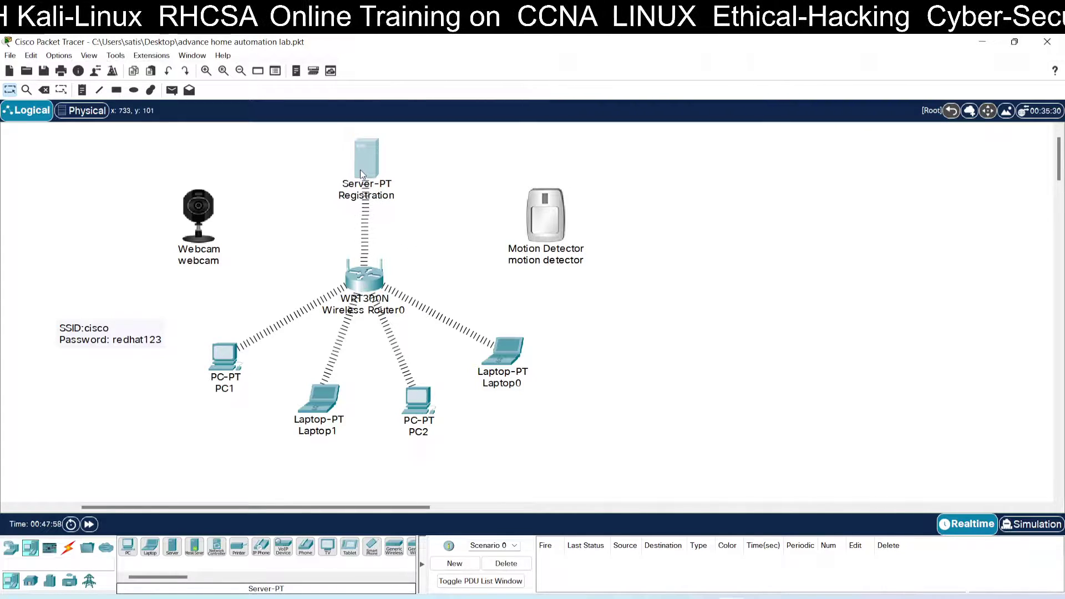
pyautogui.click(432, 226)
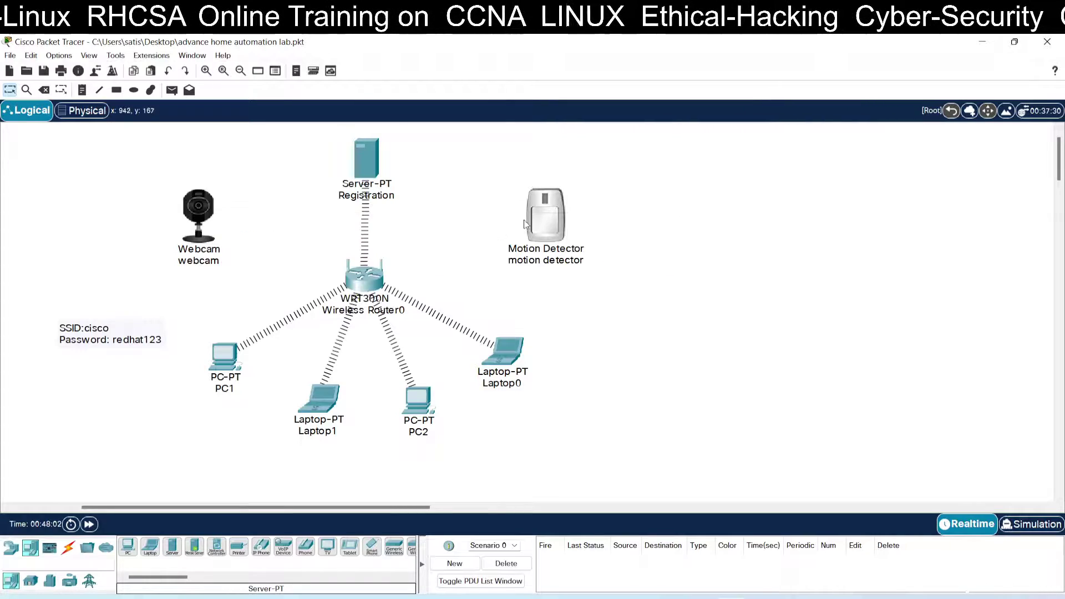
pyautogui.click(545, 217)
# Step: Replace the motion detector's Wireless0 SSID HomeGateway with cisco, using WPA2-PSK and the noted passphrase
pyautogui.moveTo(461, 135); pyautogui.dragTo(613, 166)
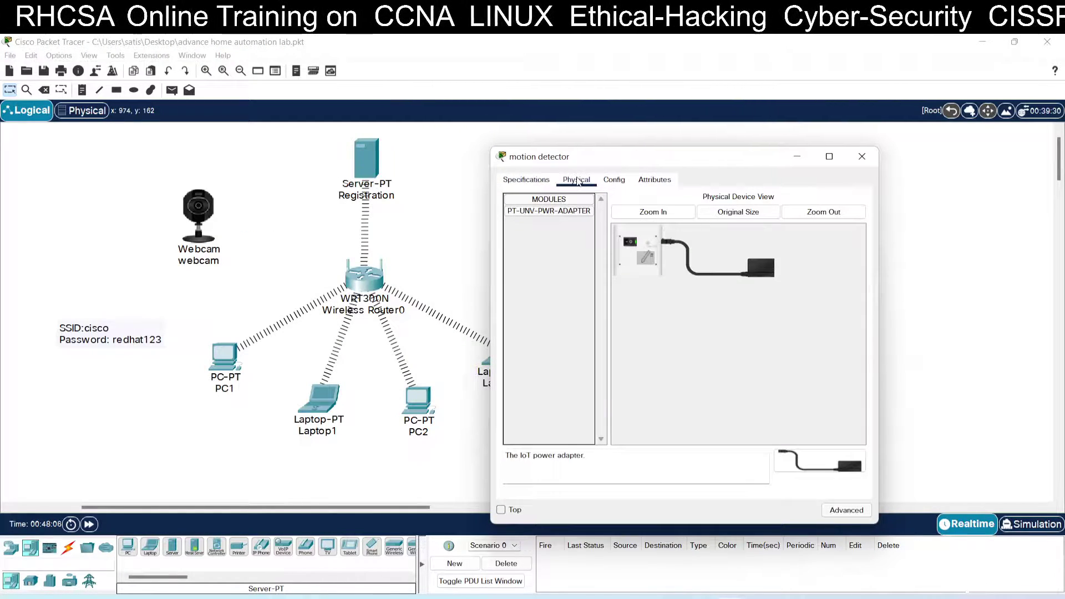
pyautogui.click(614, 179)
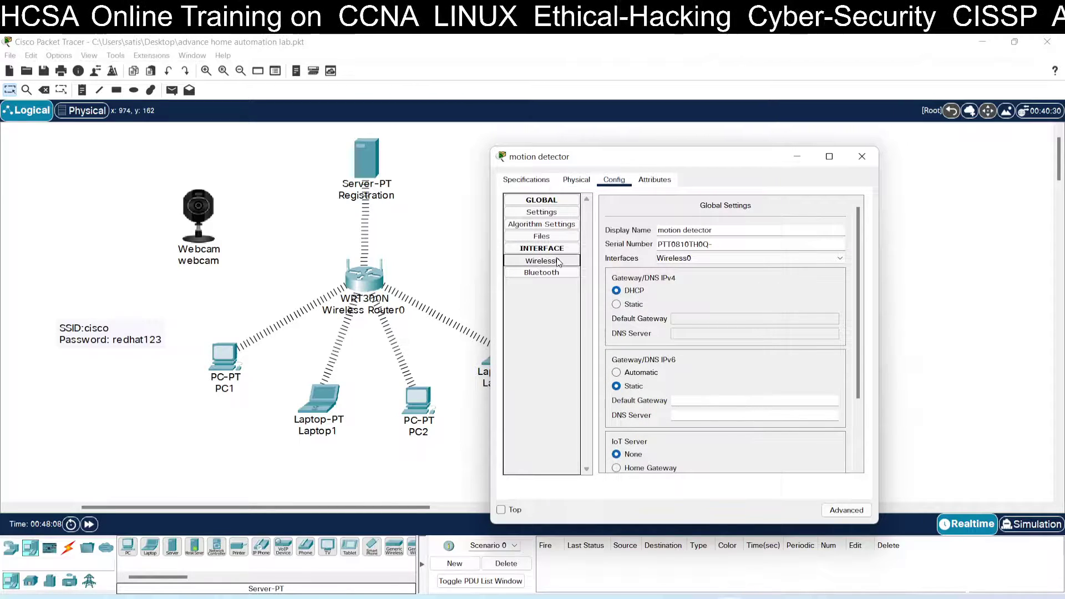
pyautogui.click(558, 262)
pyautogui.moveTo(779, 251); pyautogui.dragTo(717, 251)
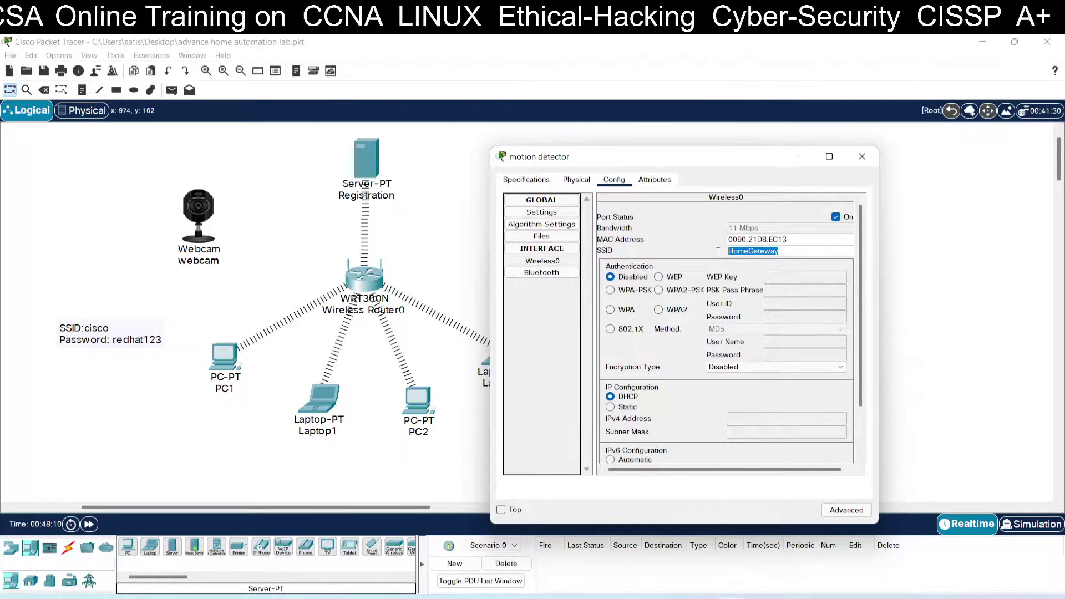
pyautogui.write('cisco')
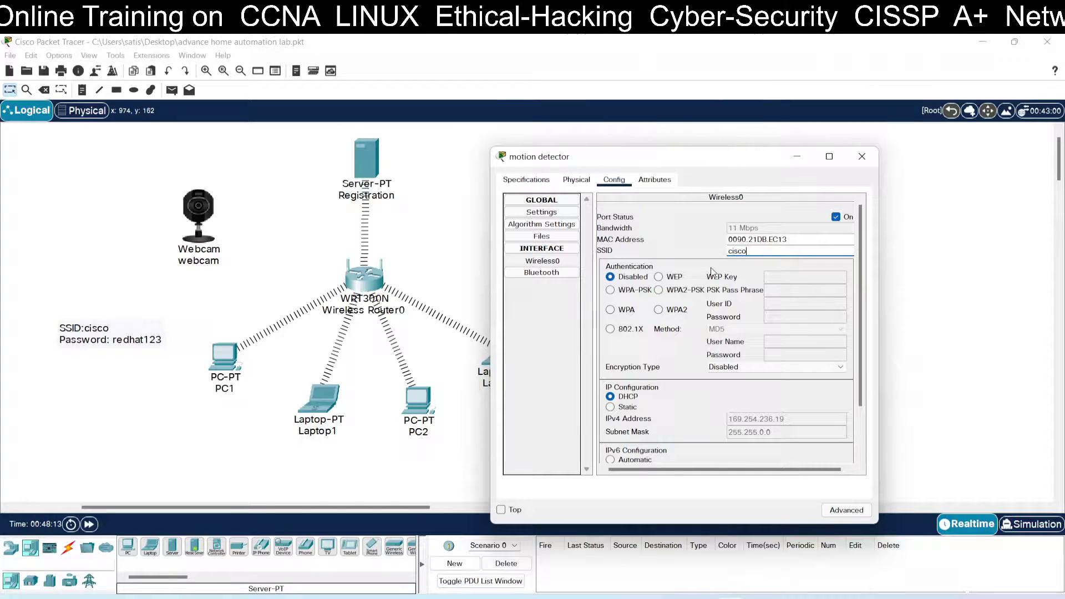
pyautogui.click(659, 289)
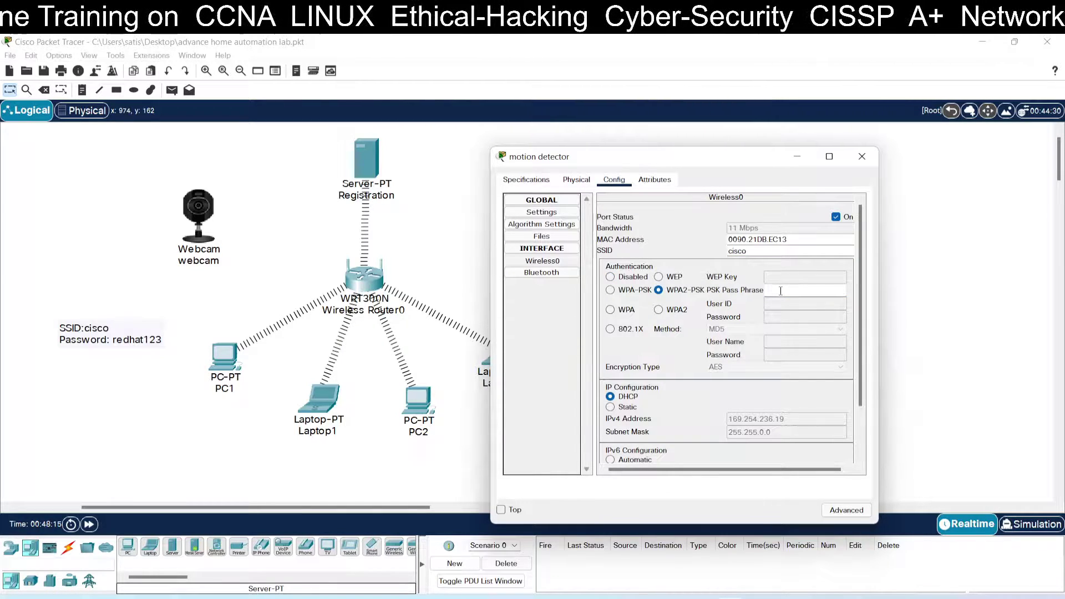
pyautogui.click(780, 291)
pyautogui.write('redhat123')
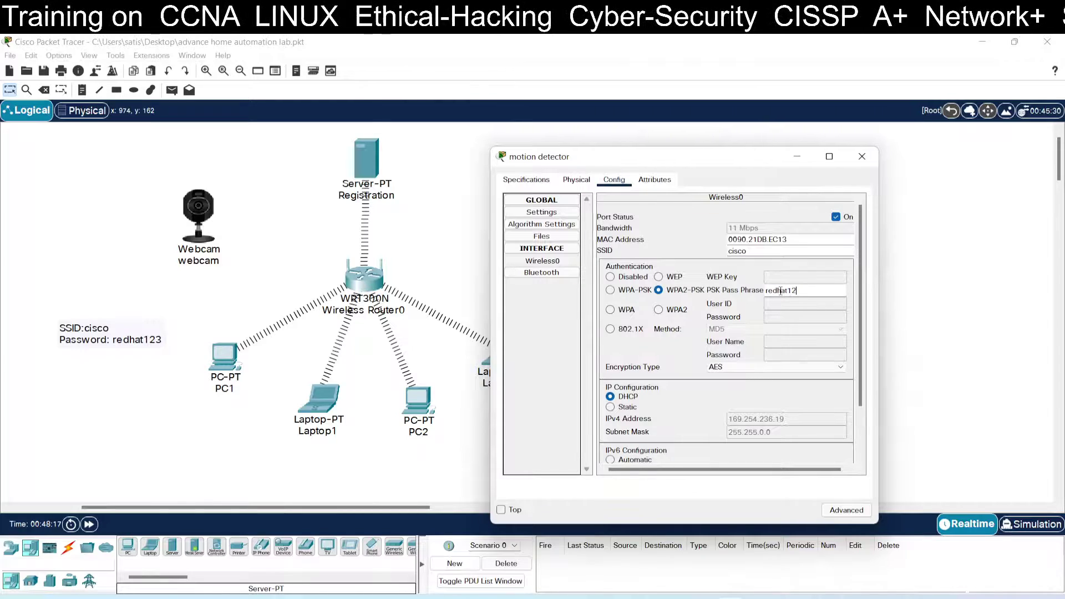
pyautogui.click(862, 156)
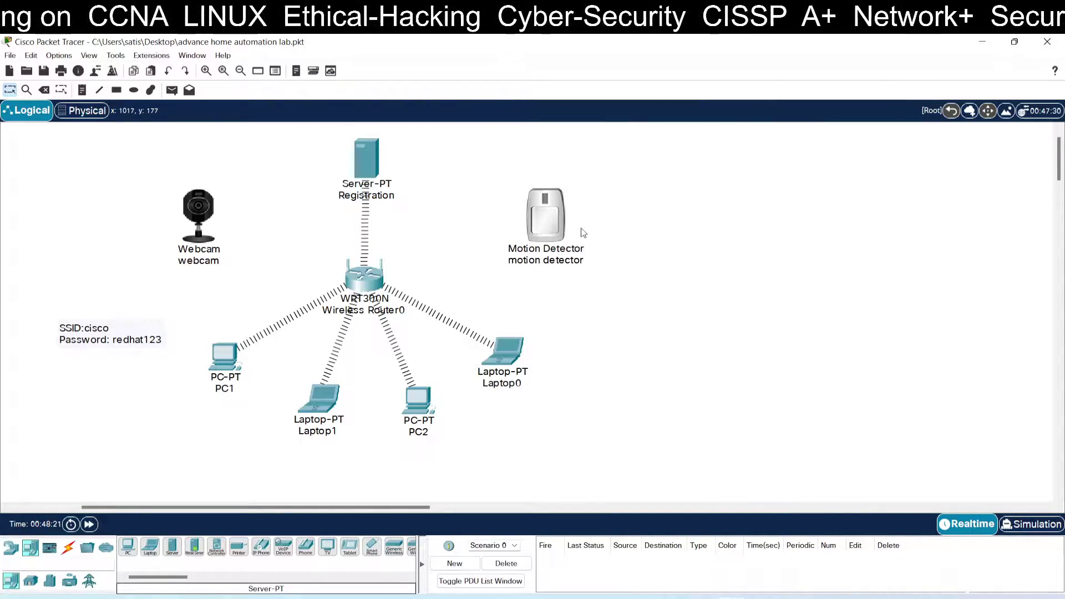
pyautogui.moveTo(583, 232)
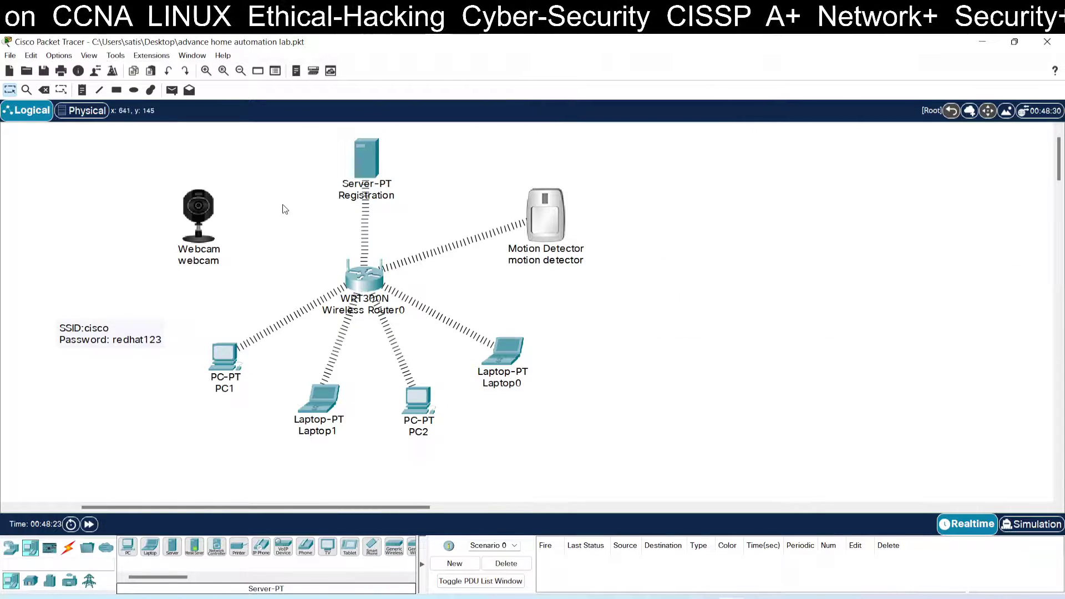
# Step: Keep the webcam's Wireless0 SSID as cisco and secure it with WPA2-PSK and the noted passphrase
pyautogui.click(202, 214)
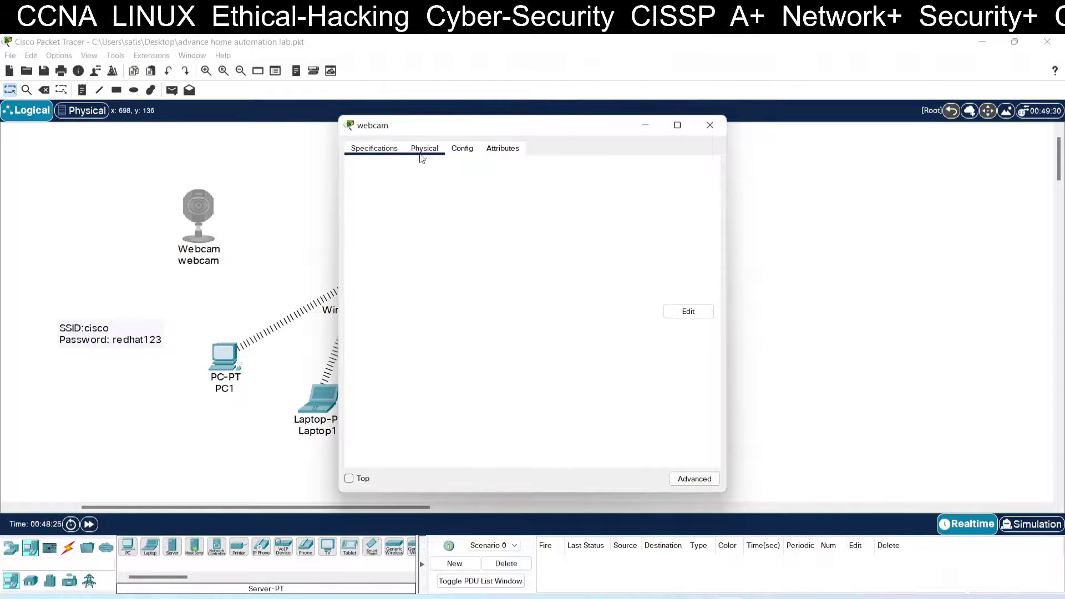
pyautogui.click(422, 150)
pyautogui.click(451, 150)
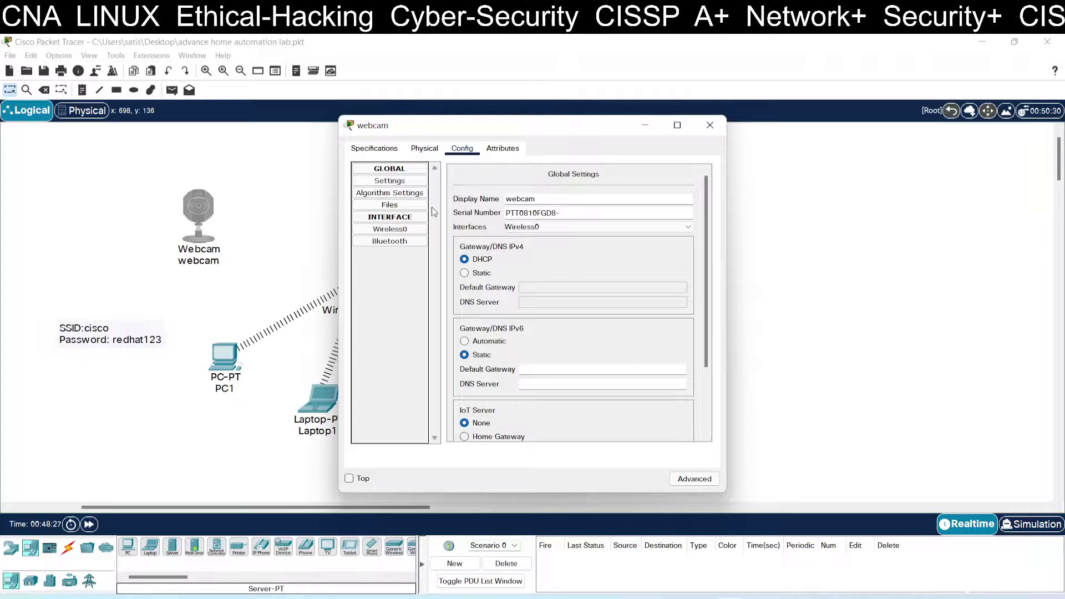
pyautogui.click(417, 230)
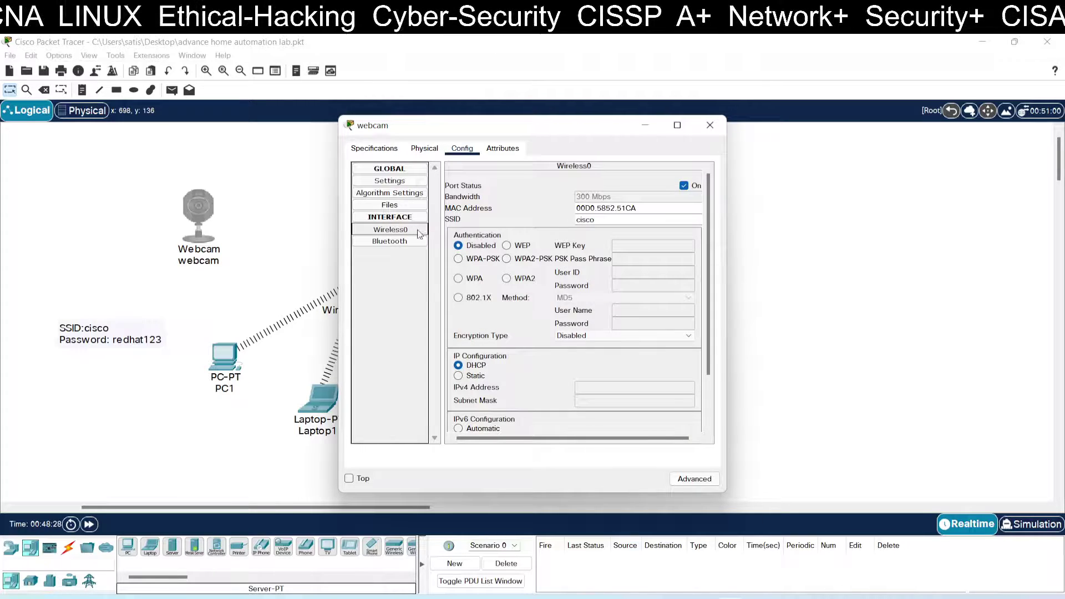
pyautogui.doubleClick(619, 221)
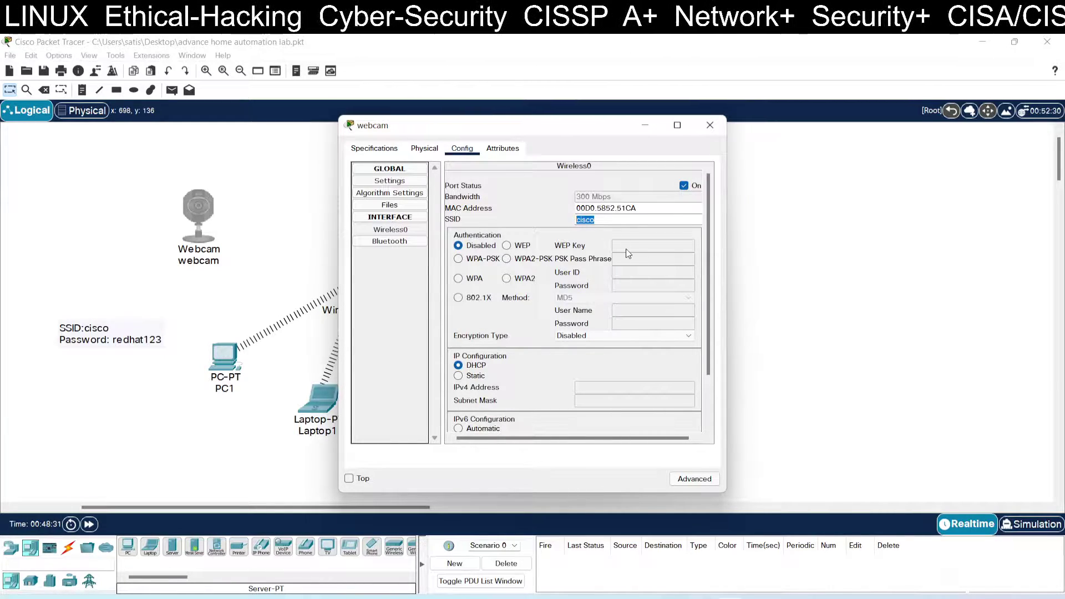
pyautogui.click(560, 261)
pyautogui.click(527, 259)
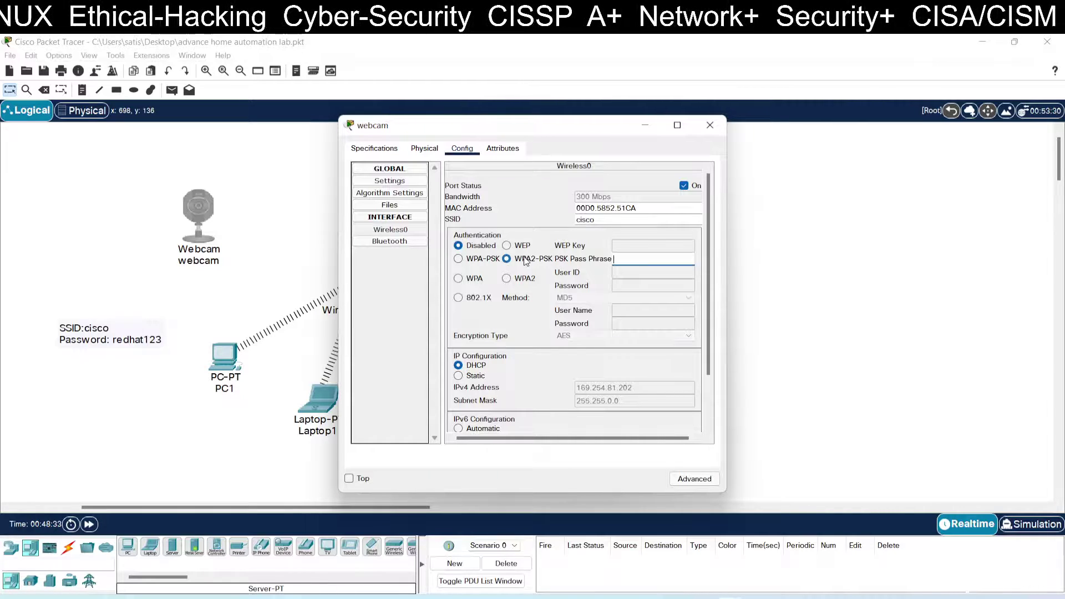
pyautogui.click(628, 261)
pyautogui.write('redhat1')
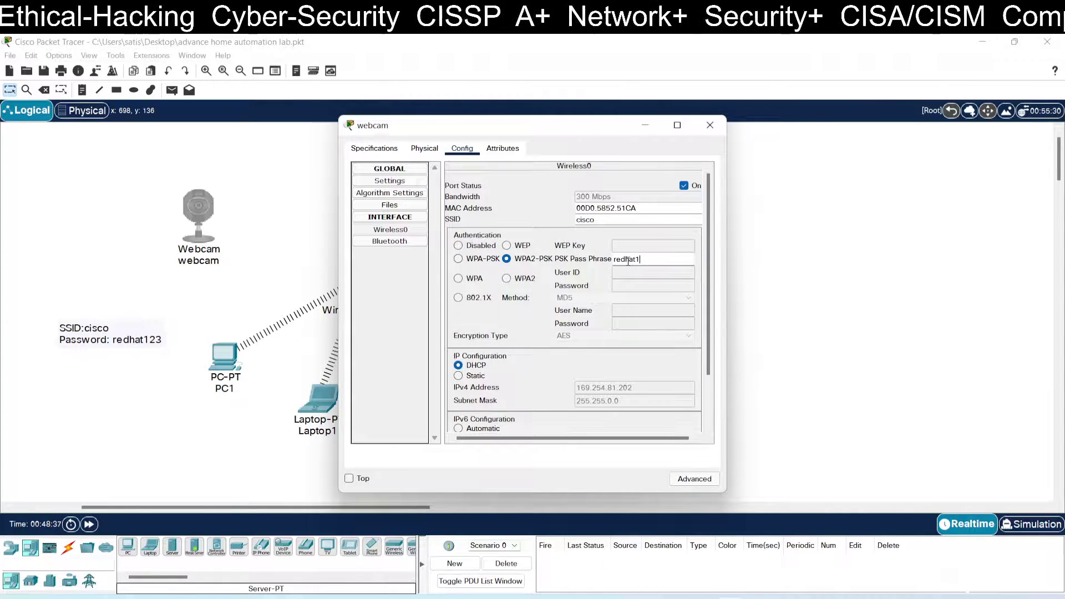
pyautogui.write('23')
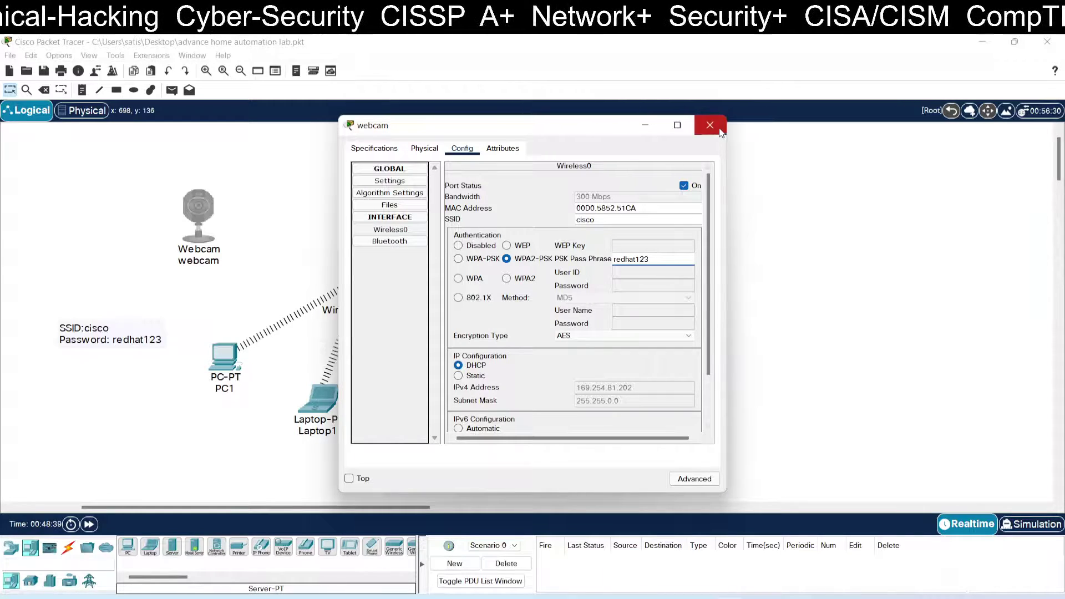
pyautogui.click(710, 125)
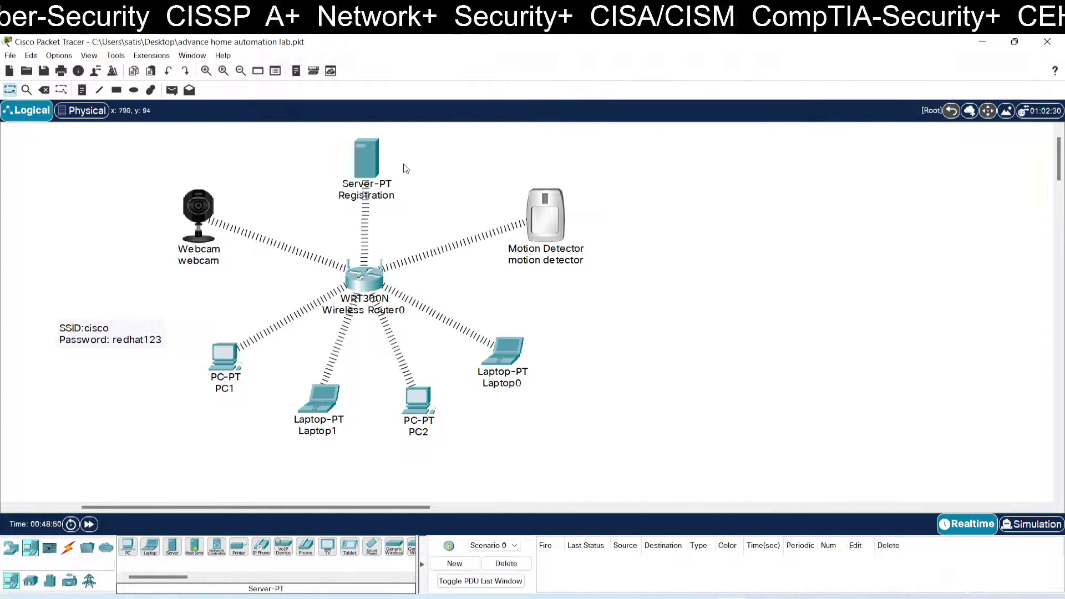
# Step: Set the Registration server's Desktop IP Configuration to DHCP and reopen it to verify
pyautogui.click(370, 157)
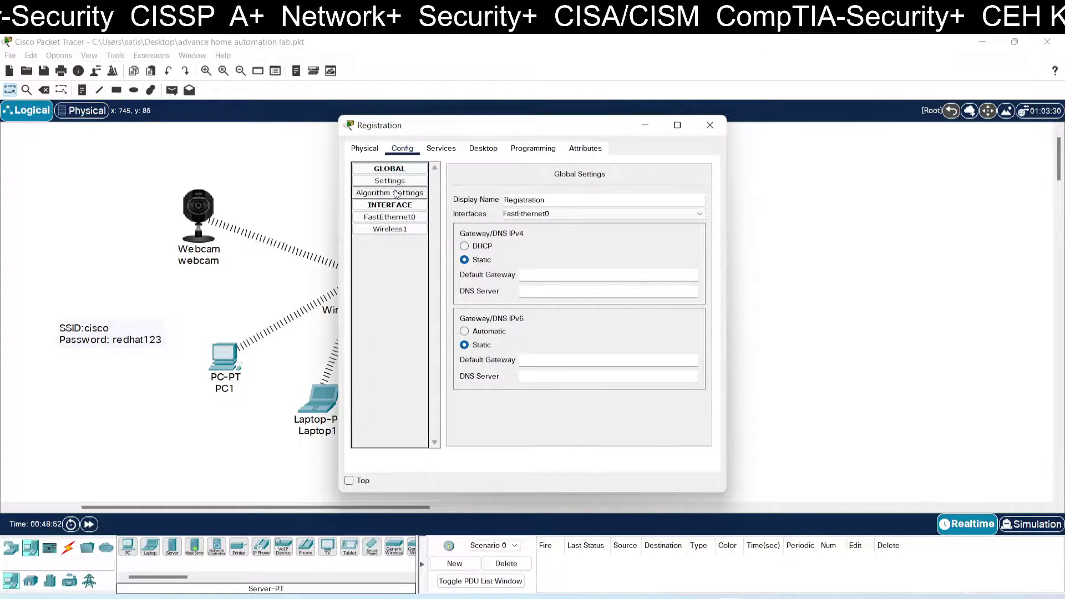
pyautogui.click(483, 148)
pyautogui.click(393, 190)
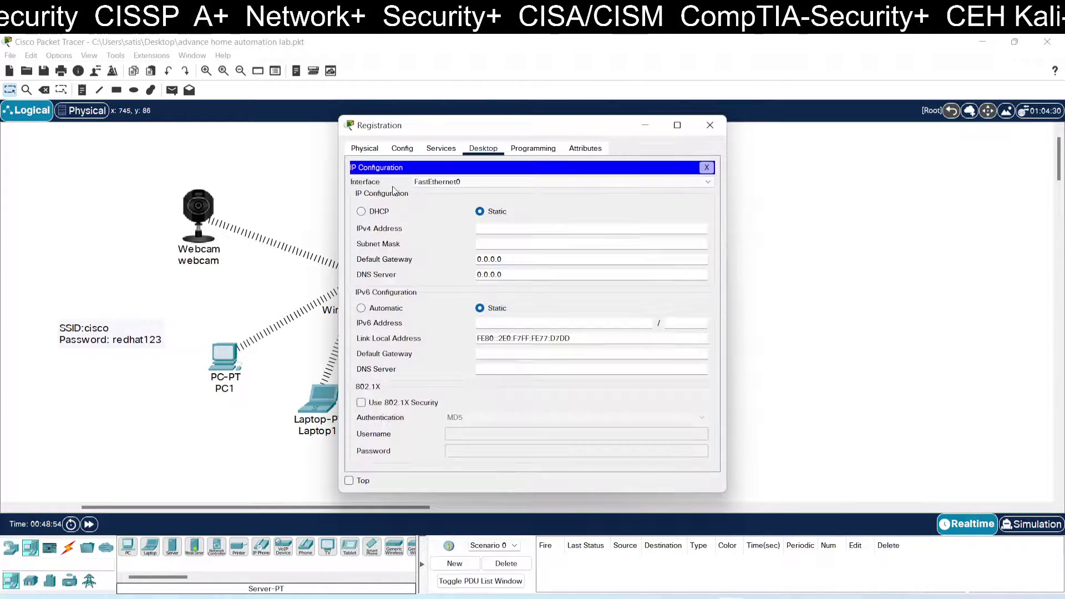
pyautogui.click(381, 212)
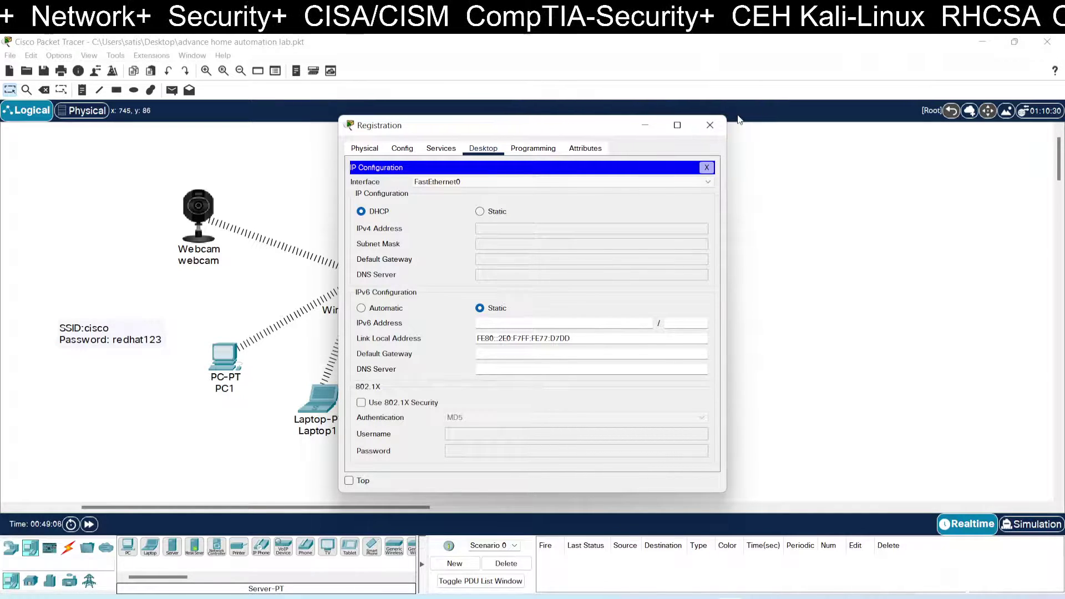
pyautogui.click(711, 125)
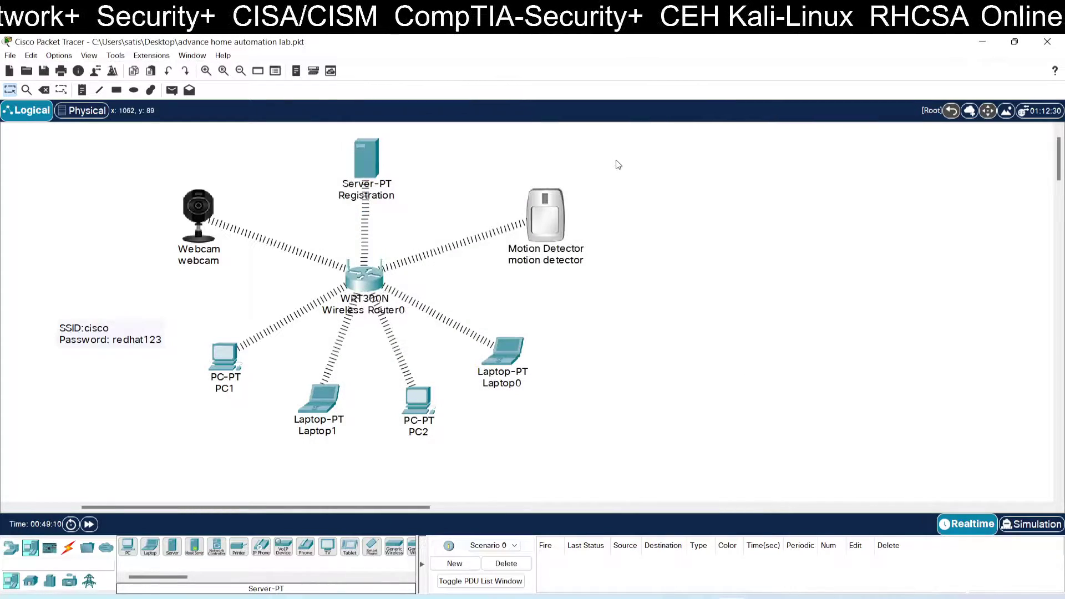
pyautogui.click(377, 161)
pyautogui.click(395, 180)
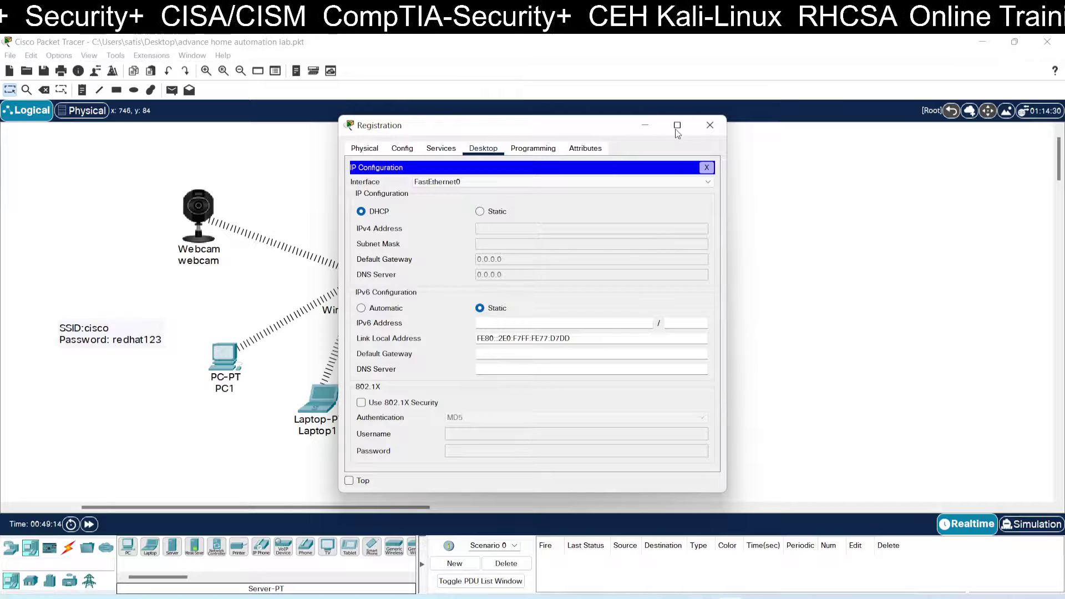
pyautogui.click(706, 126)
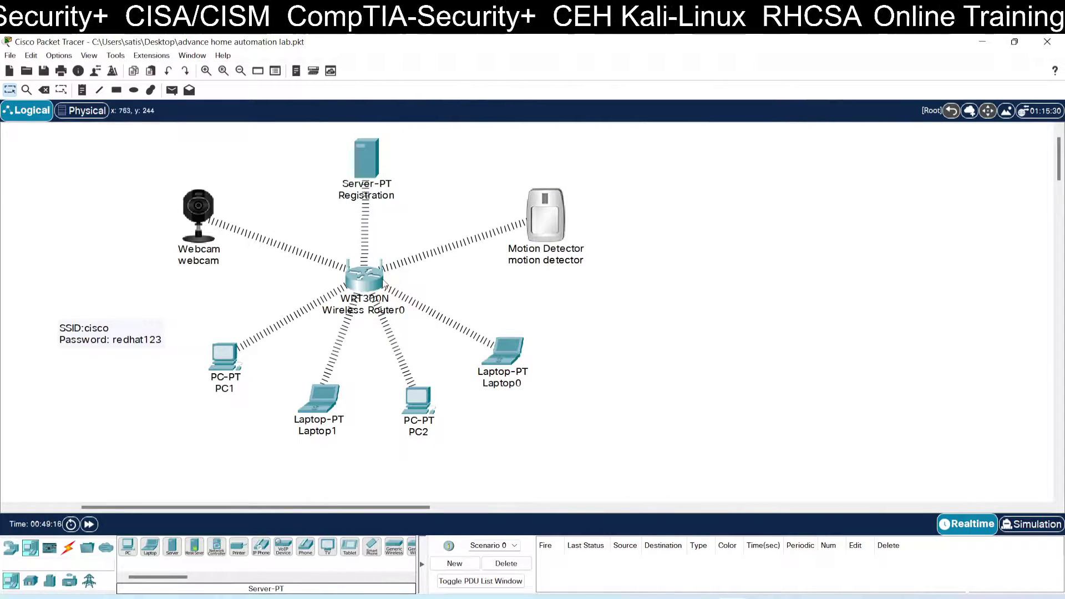
pyautogui.click(381, 283)
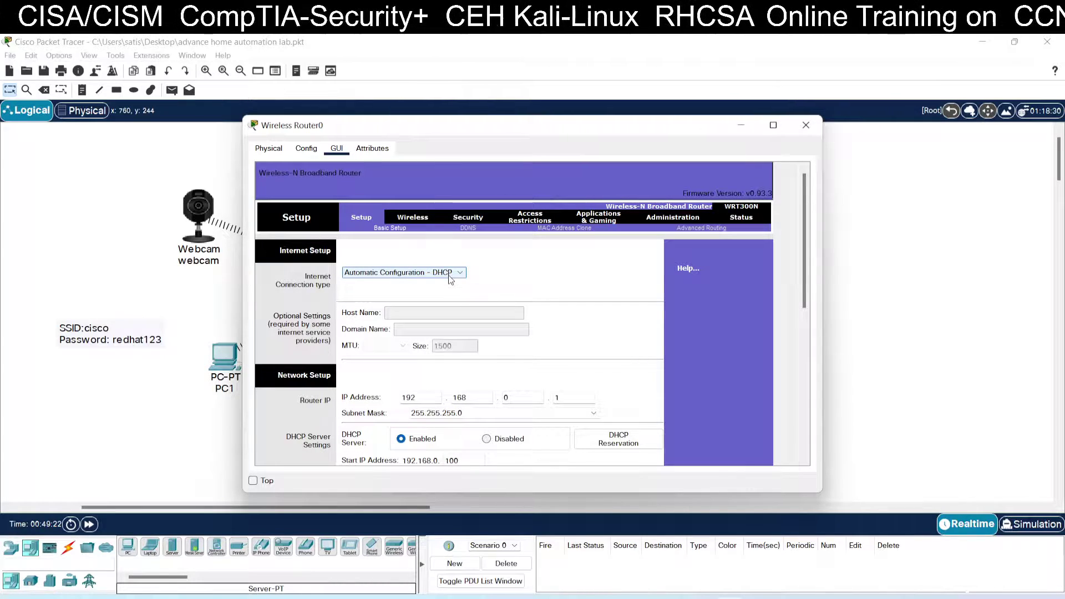
pyautogui.scroll(-10, 530, 283)
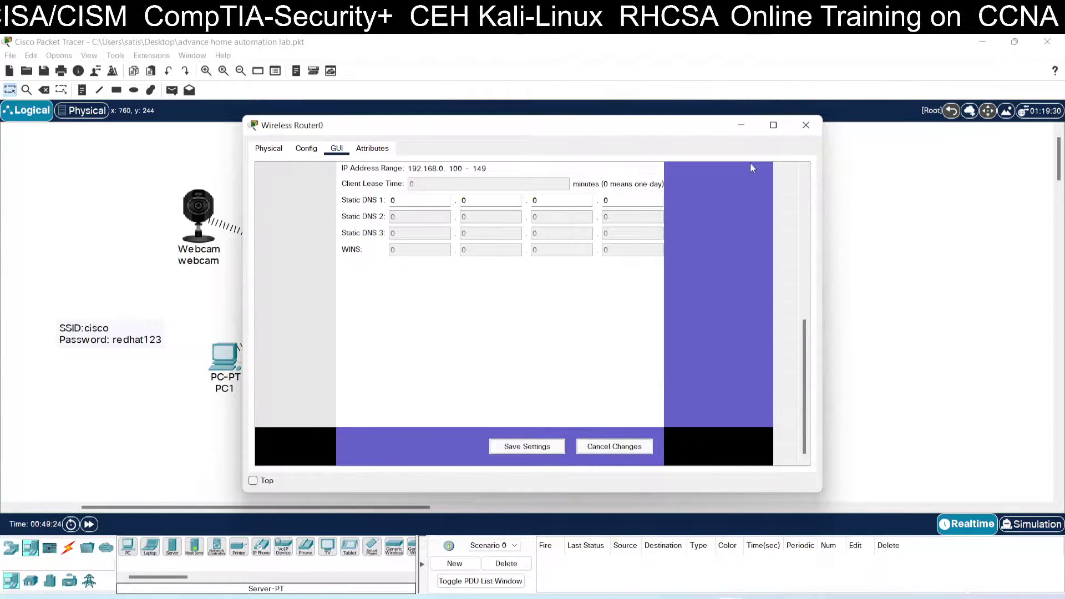
pyautogui.click(806, 125)
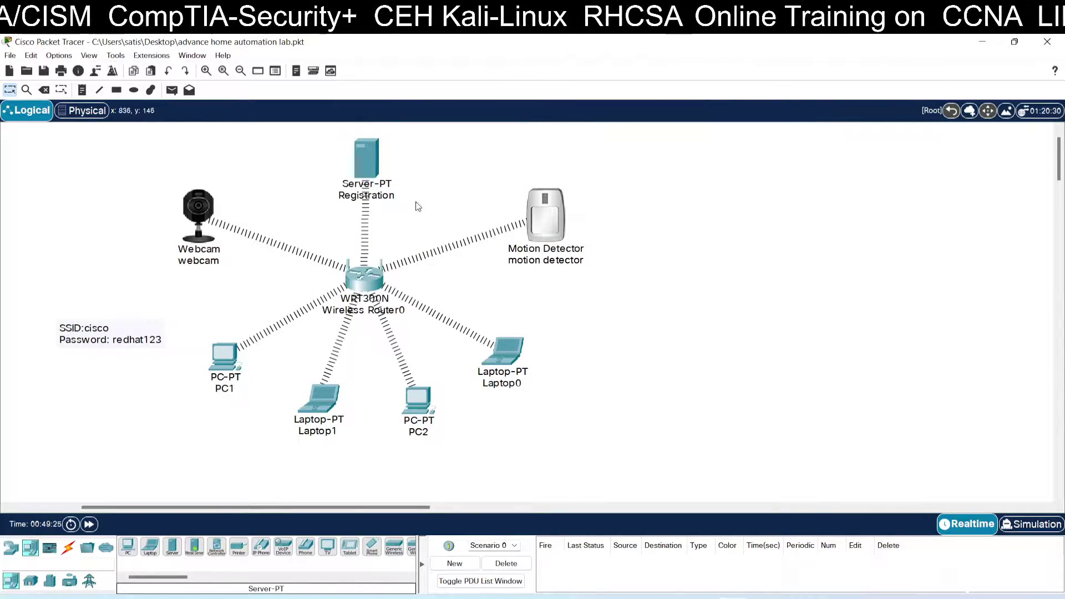
pyautogui.click(198, 210)
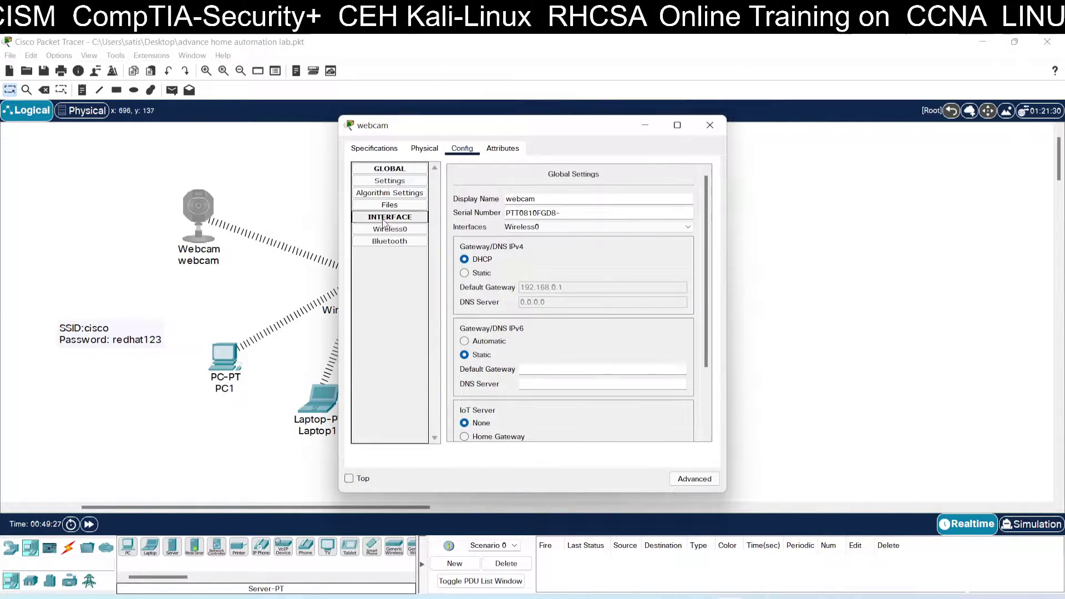
pyautogui.click(390, 229)
pyautogui.scroll(-3, 542, 239)
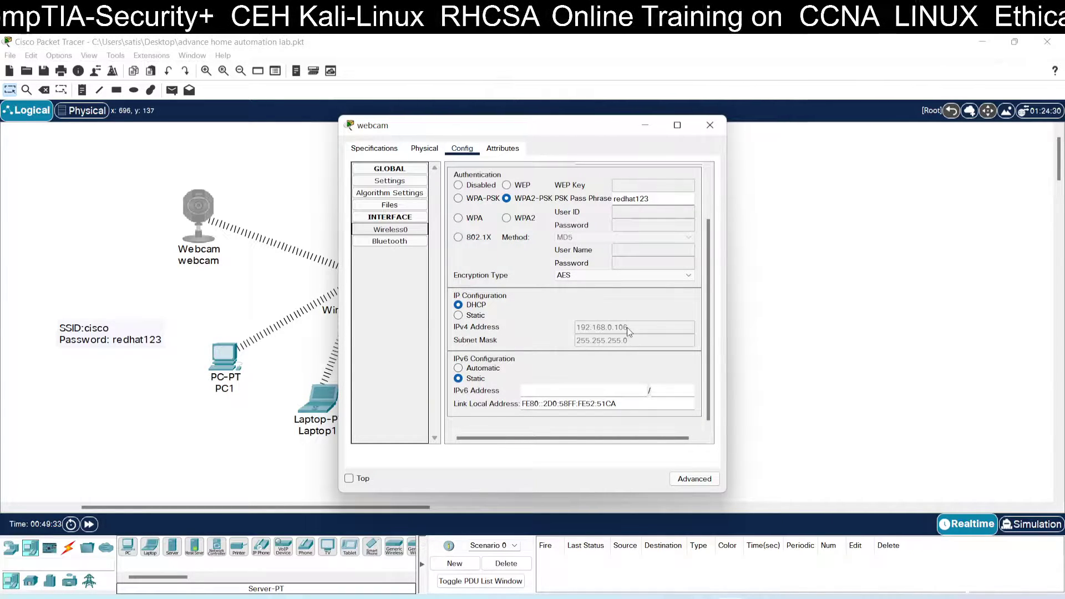
pyautogui.click(710, 125)
pyautogui.click(232, 354)
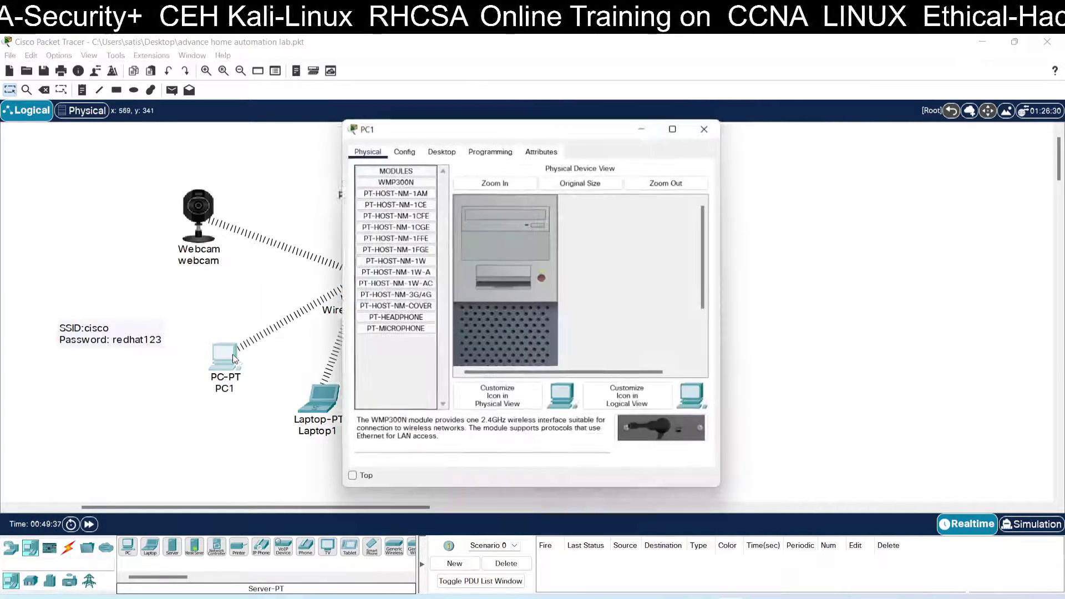
pyautogui.click(442, 151)
pyautogui.click(397, 179)
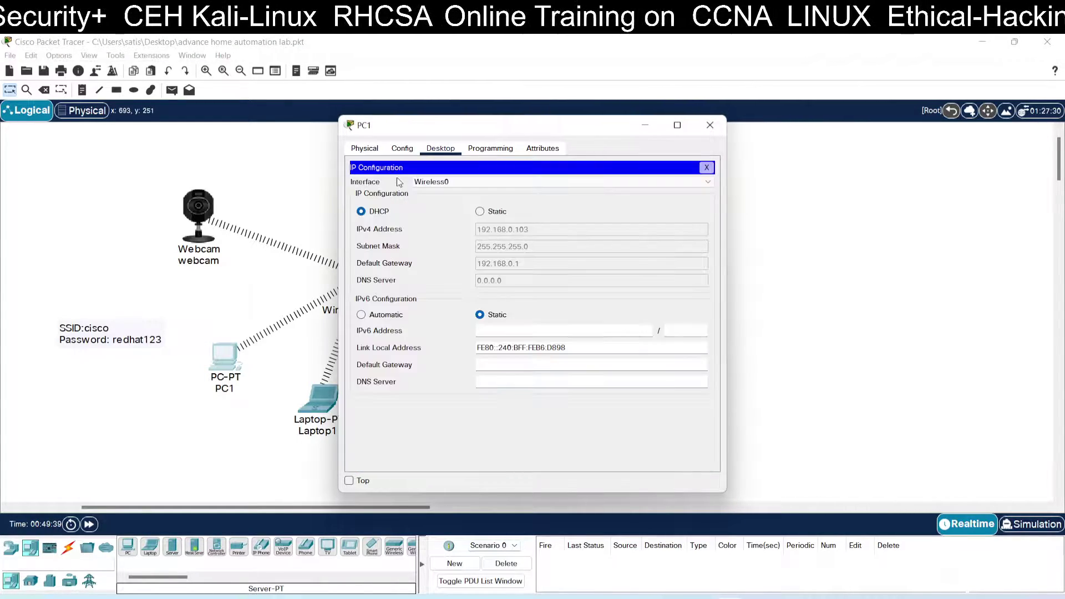
pyautogui.click(710, 125)
pyautogui.click(559, 233)
pyautogui.click(462, 148)
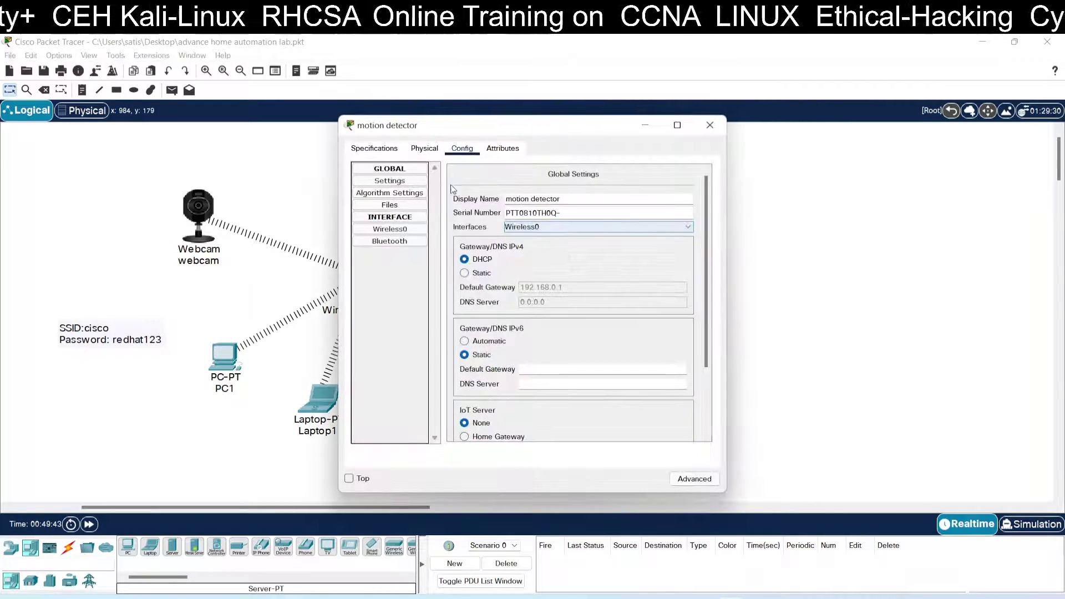
pyautogui.click(400, 229)
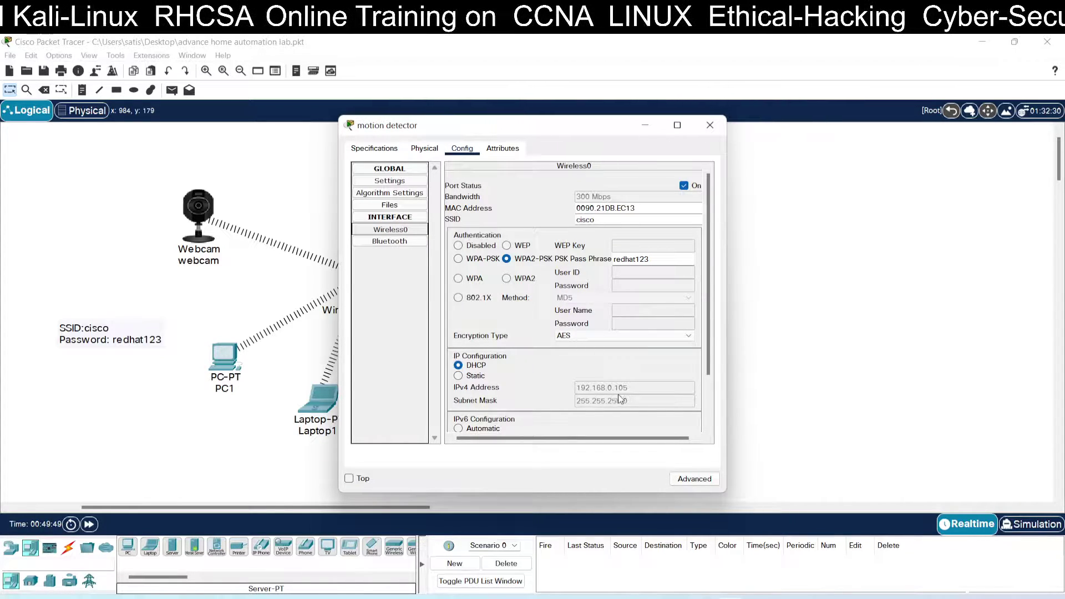
pyautogui.click(710, 125)
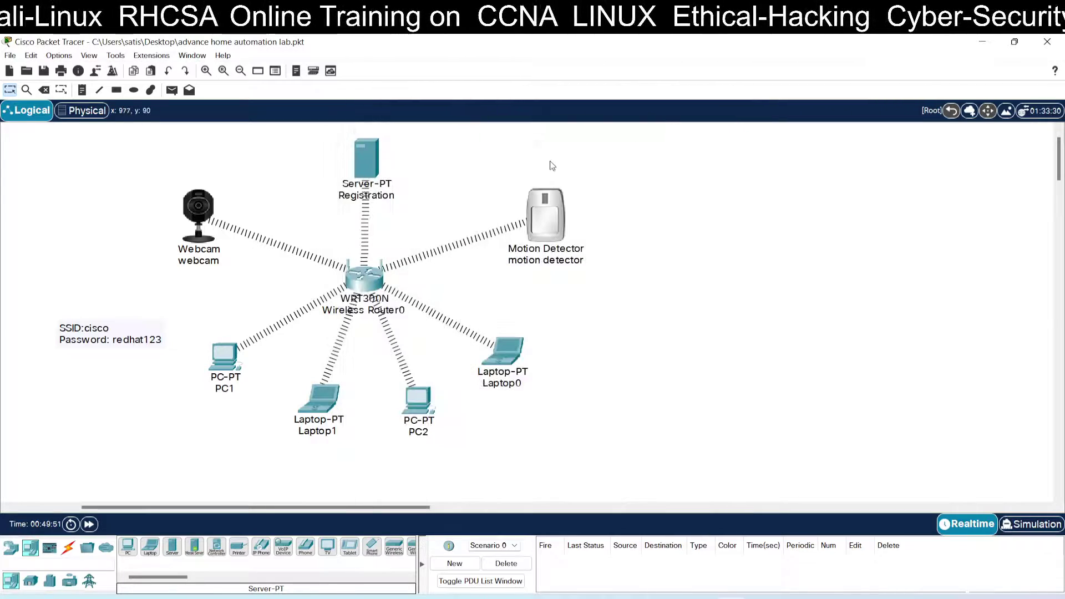
# Step: Renew the Registration server's address by toggling IP Configuration to Static and back to DHCP
pyautogui.click(371, 167)
pyautogui.click(375, 185)
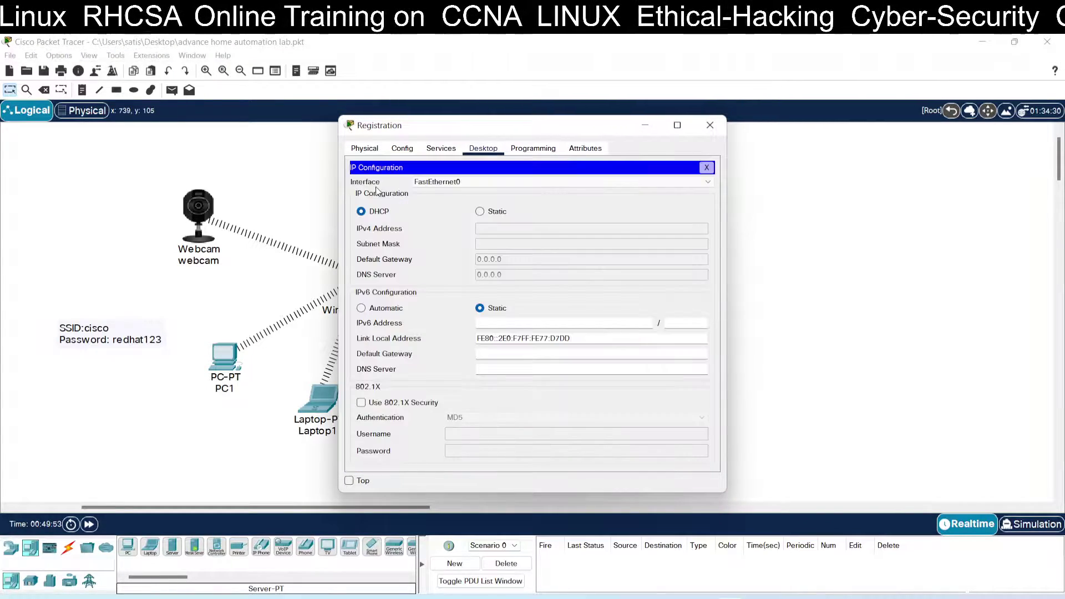
pyautogui.click(480, 211)
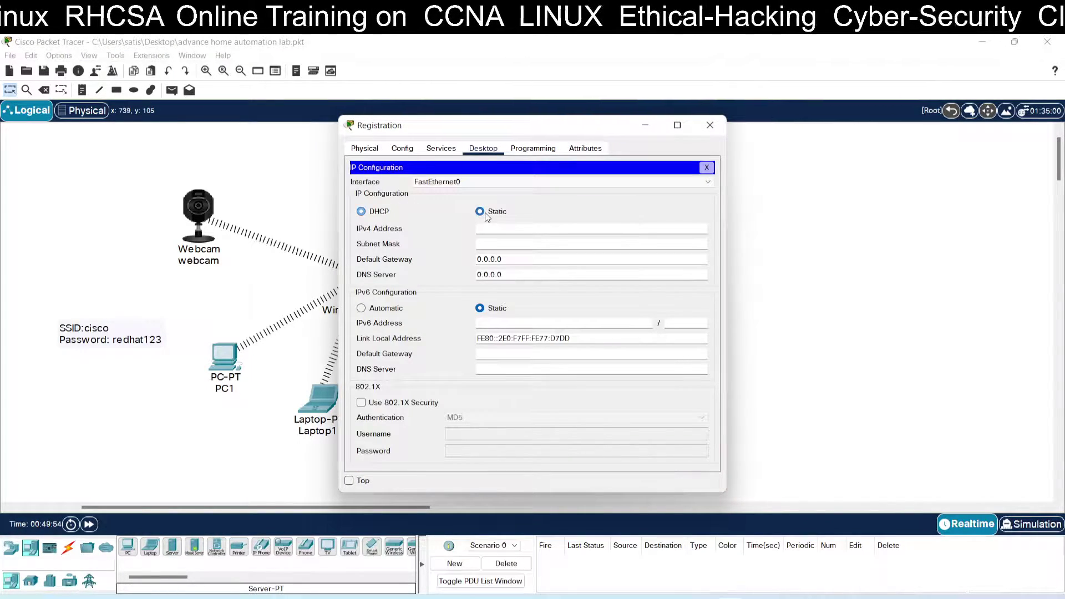
pyautogui.click(387, 212)
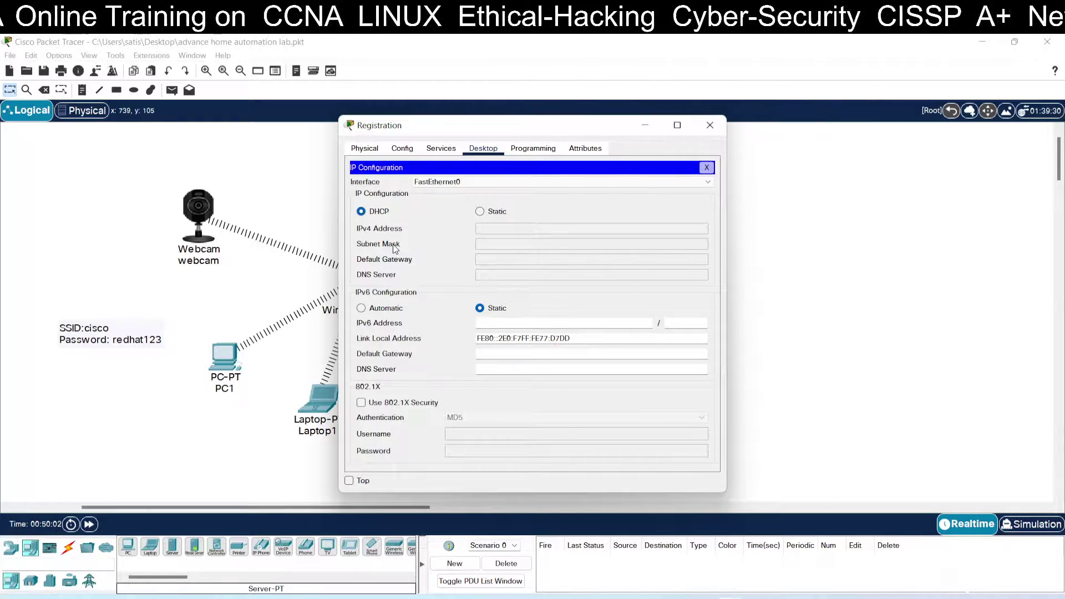
pyautogui.click(706, 167)
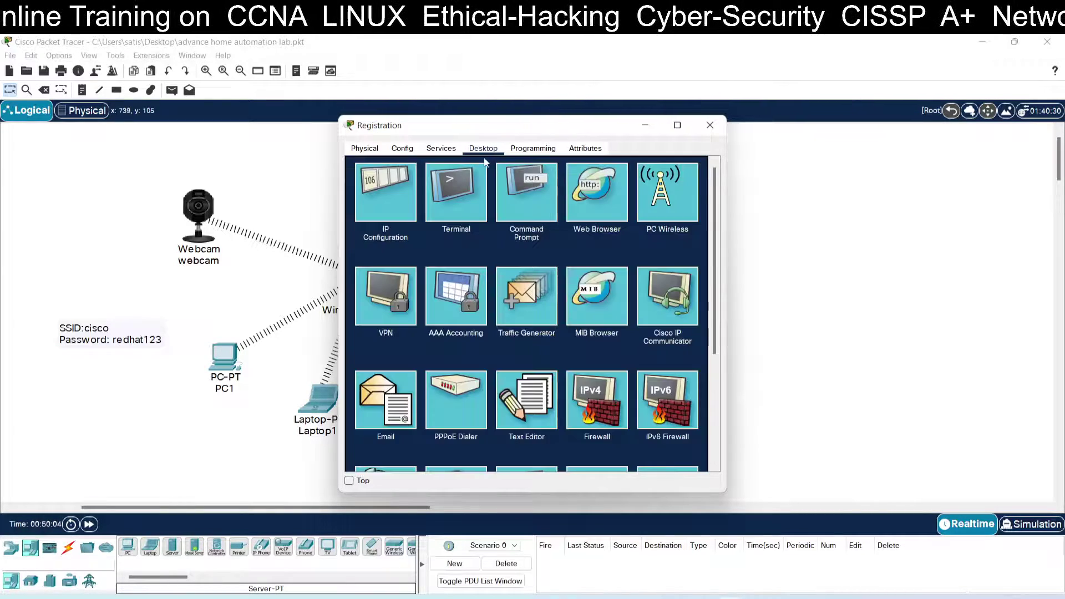
# Step: Run ipconfig on the server and copy the Wireless1 output showing IPv4 192.168.0.104
pyautogui.click(527, 202)
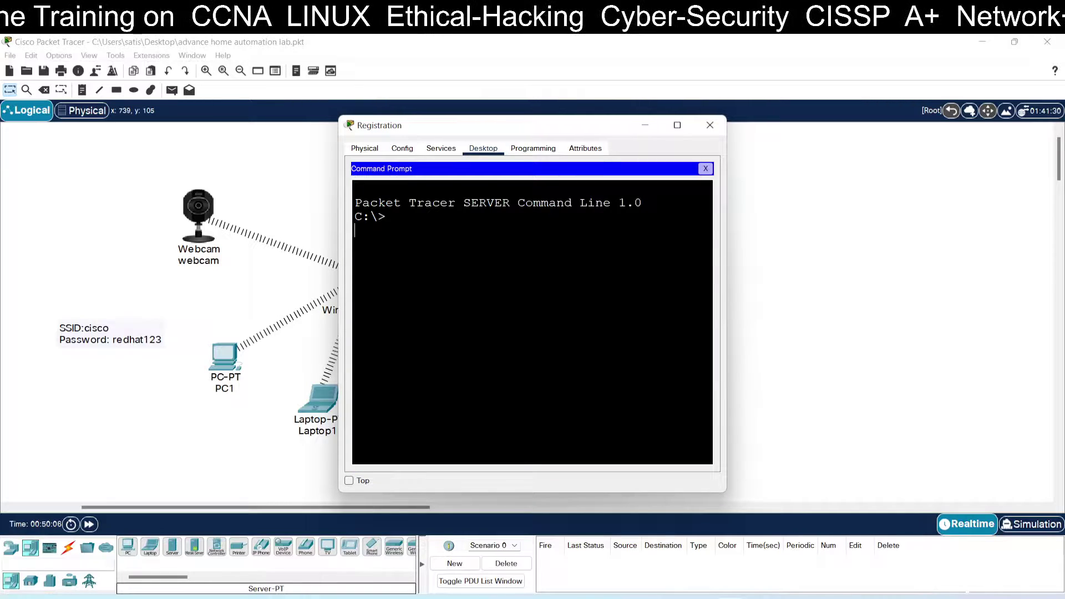
pyautogui.write('ipcon')
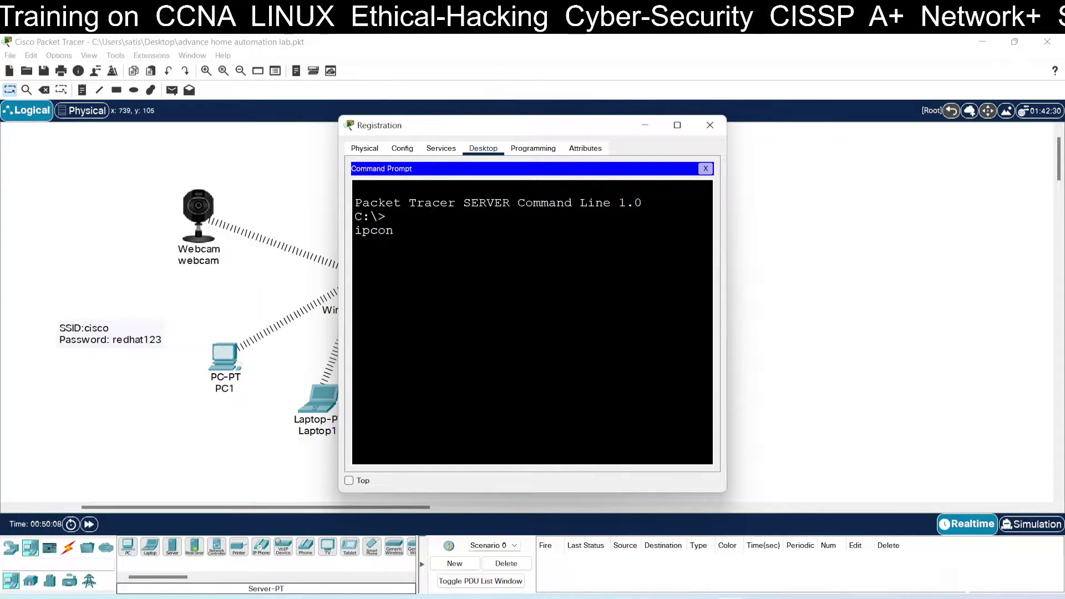
pyautogui.write('fig')
pyautogui.press('Return')
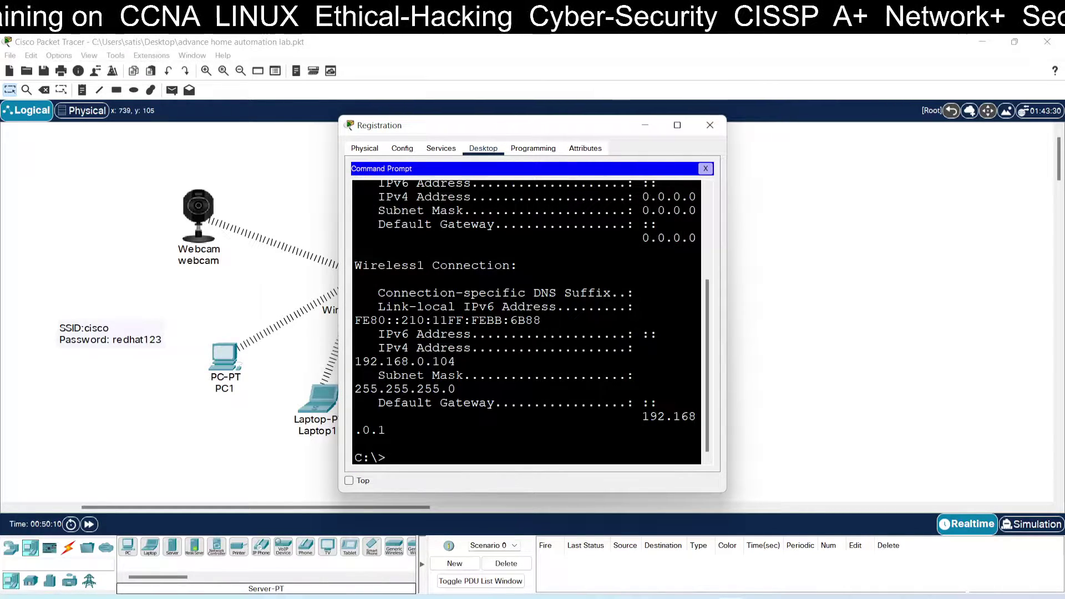
pyautogui.moveTo(726, 240); pyautogui.dragTo(941, 240)
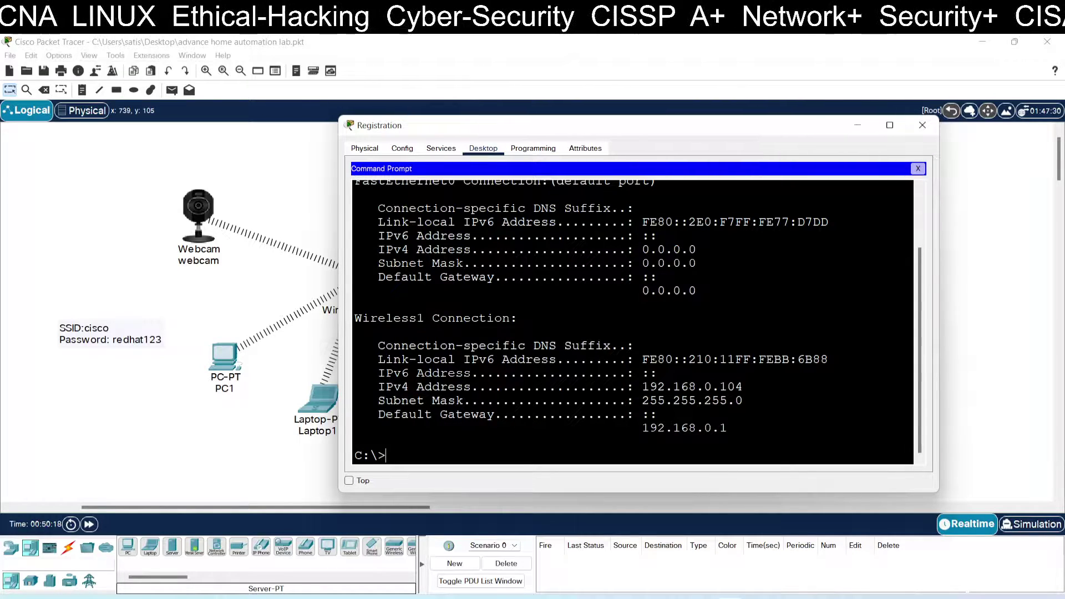
pyautogui.moveTo(642, 387); pyautogui.dragTo(743, 386)
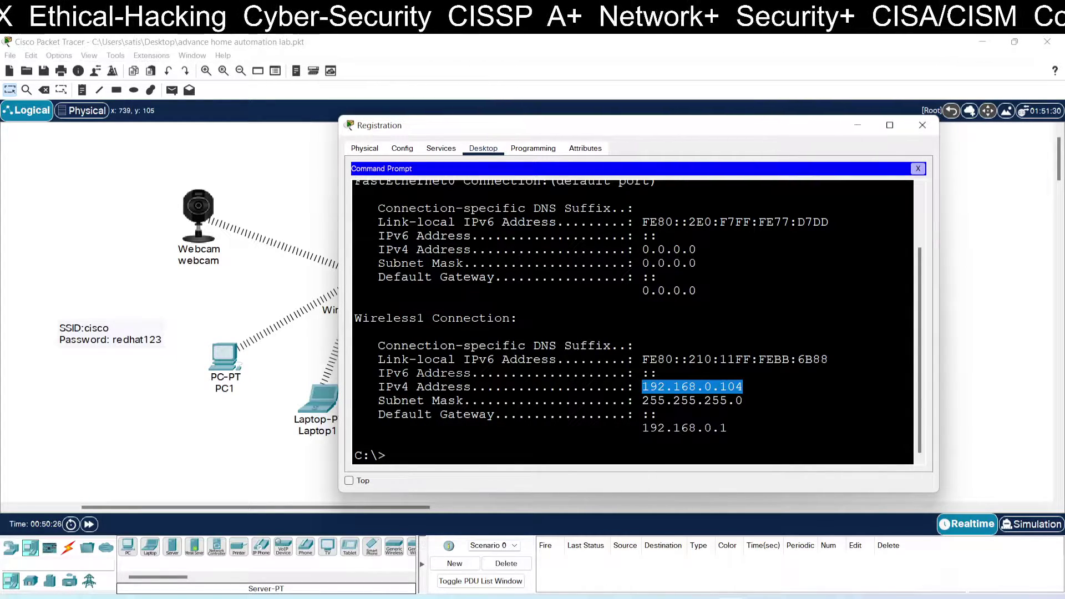
pyautogui.moveTo(355, 318); pyautogui.dragTo(727, 428)
pyautogui.rightClick(626, 376)
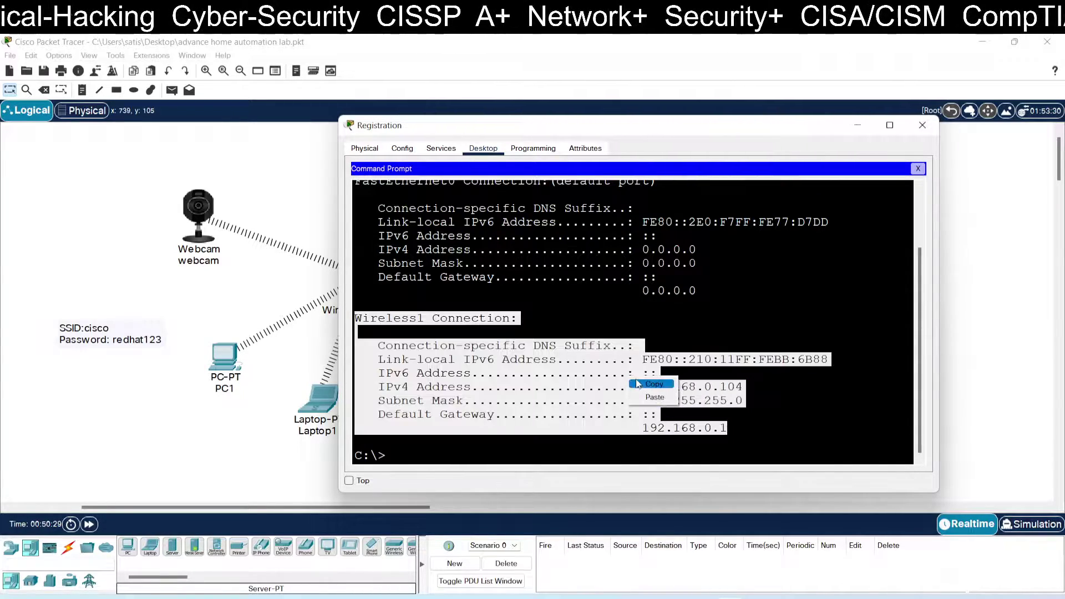
pyautogui.click(644, 382)
pyautogui.click(923, 126)
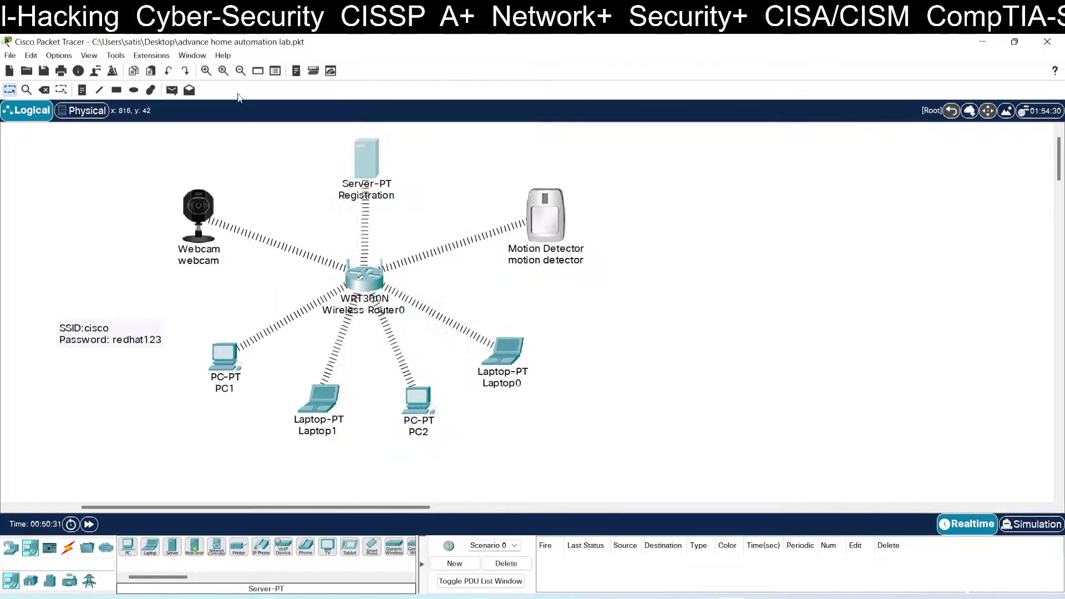
# Step: Paste the copied Wireless1 details into a new note right of the topology
pyautogui.click(82, 89)
pyautogui.click(729, 185)
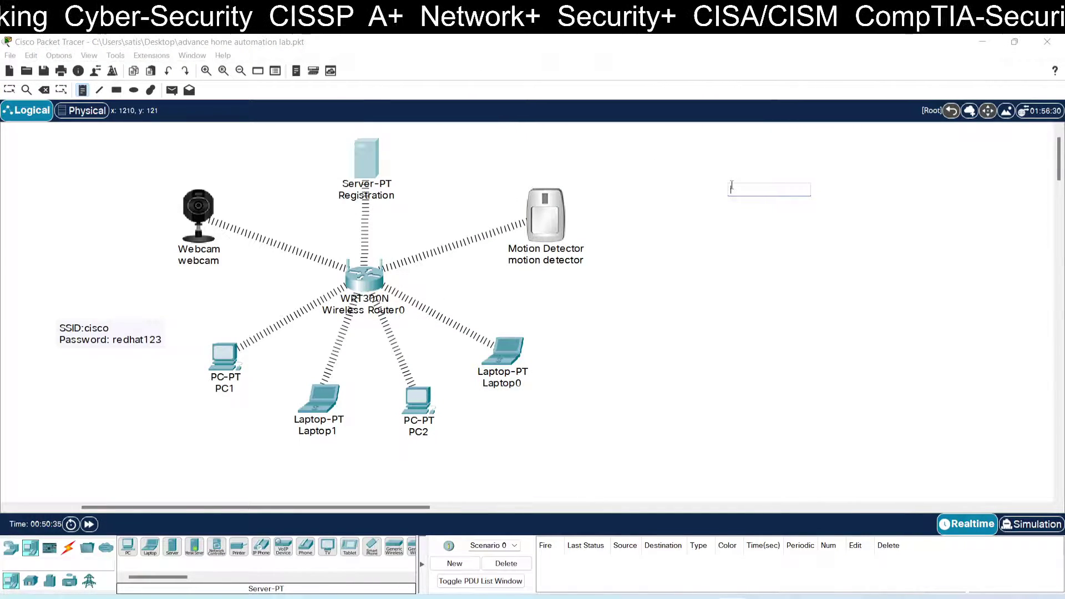
pyautogui.hotkey('ctrl', 'v')
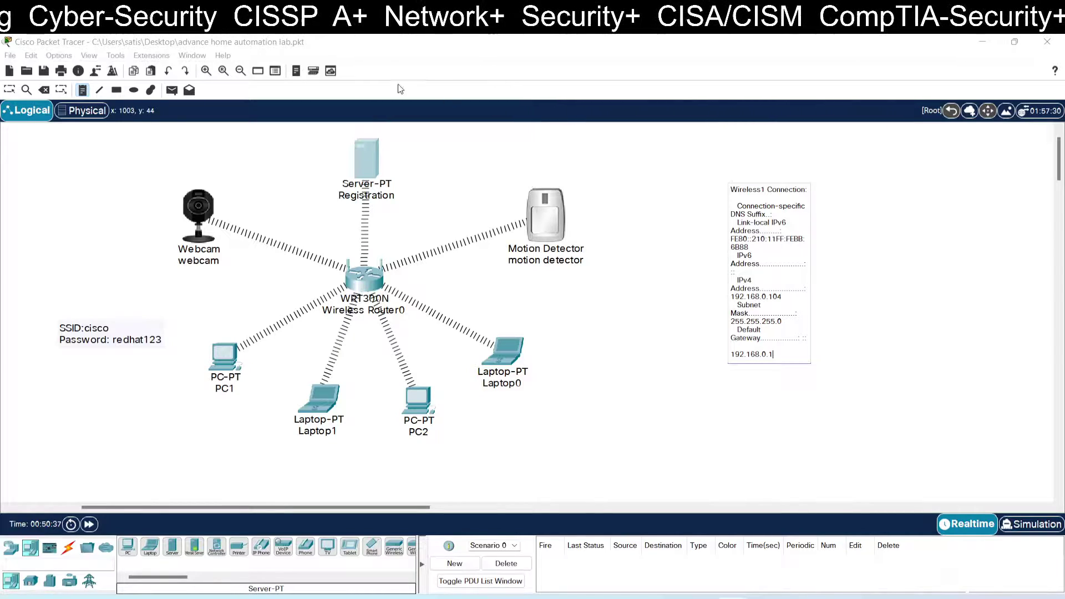
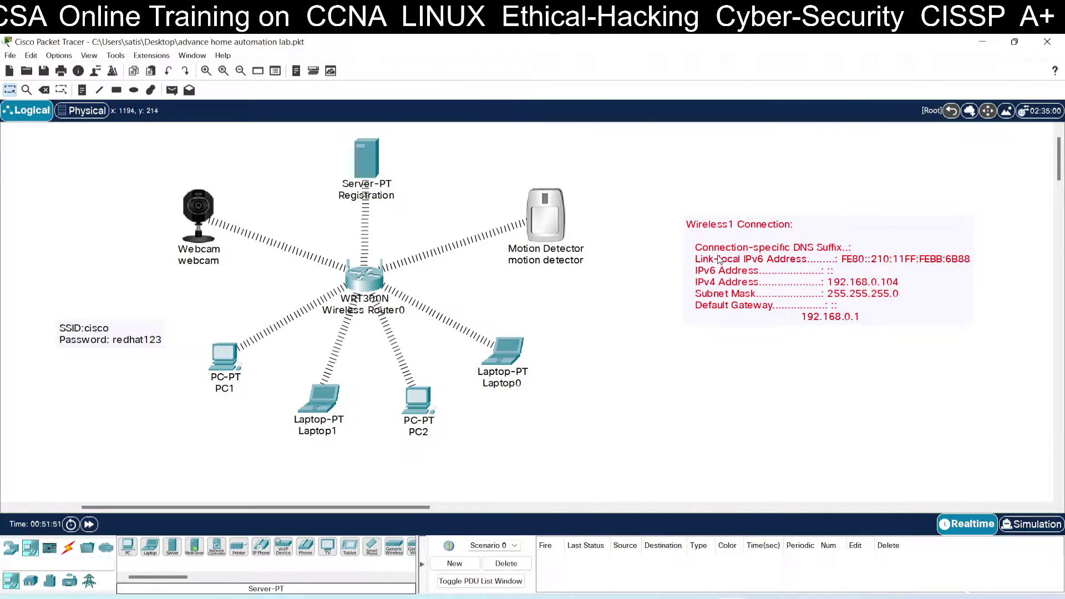
# Step: Move the Wireless1 note aside and place a Smartphone-PT and a TabletPC-PT right of the router
pyautogui.moveTo(821, 313); pyautogui.dragTo(913, 238)
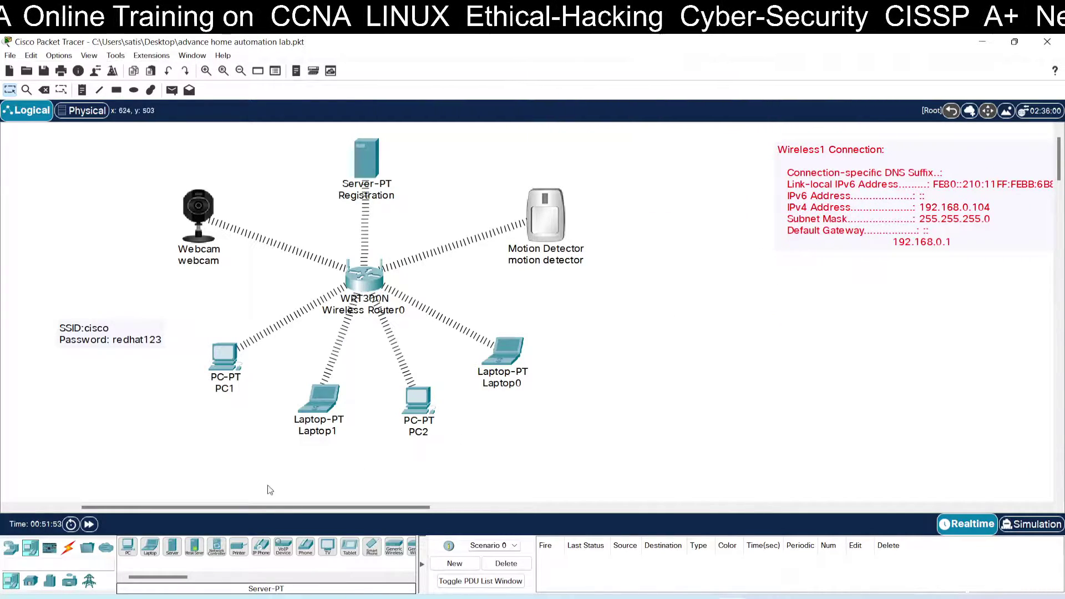
pyautogui.moveTo(177, 574); pyautogui.dragTo(193, 580)
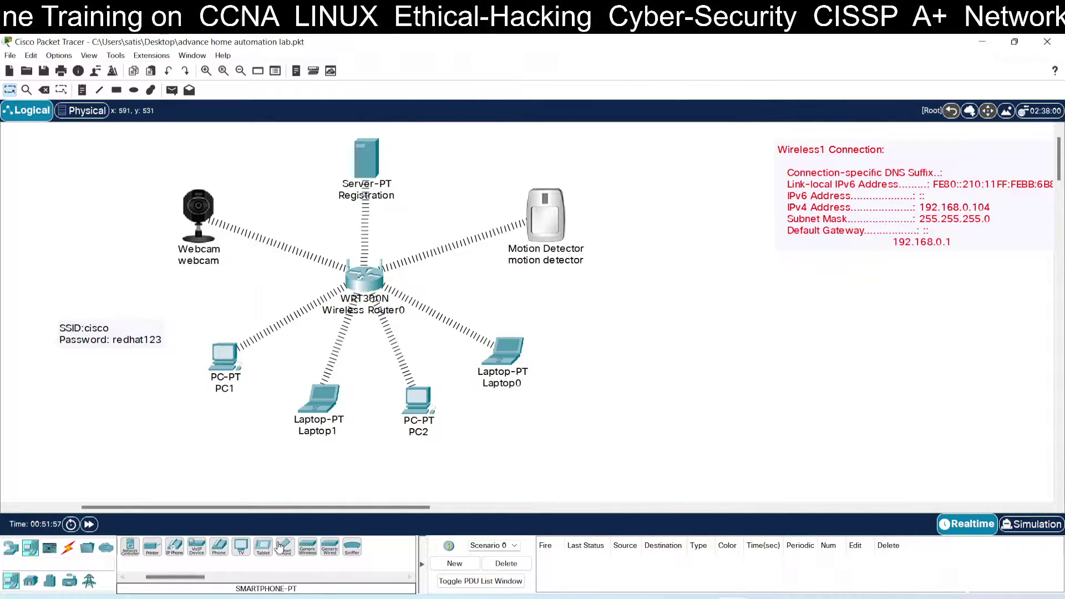
pyautogui.moveTo(286, 548); pyautogui.dragTo(633, 294)
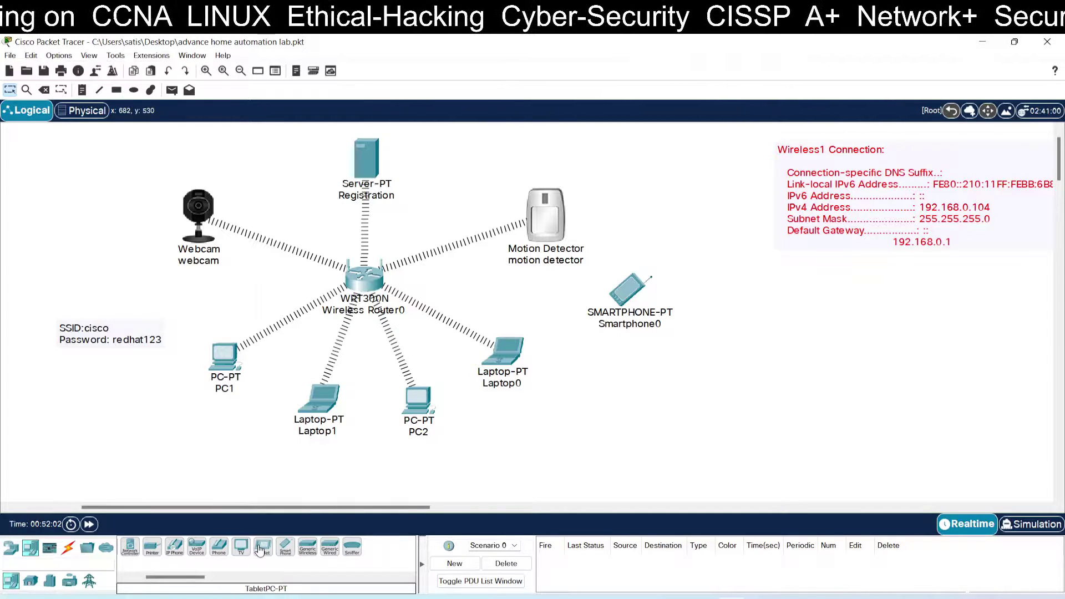
pyautogui.moveTo(260, 549); pyautogui.dragTo(663, 381)
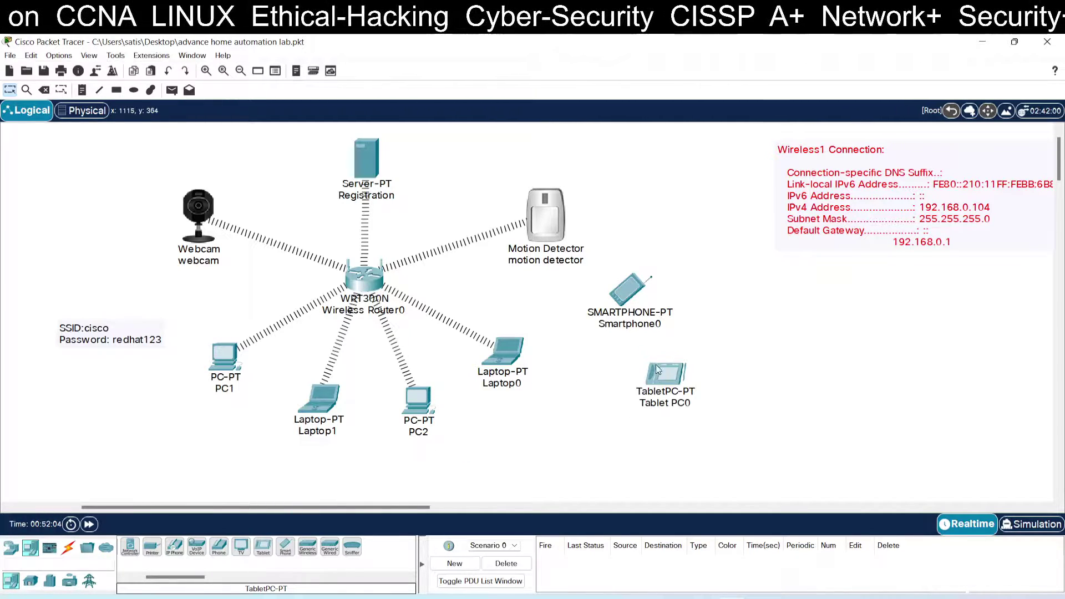
# Step: Rearrange Smartphone0, Tablet PC0, the motion detector, the webcam and the Wireless1 note
pyautogui.moveTo(631, 292); pyautogui.dragTo(670, 302)
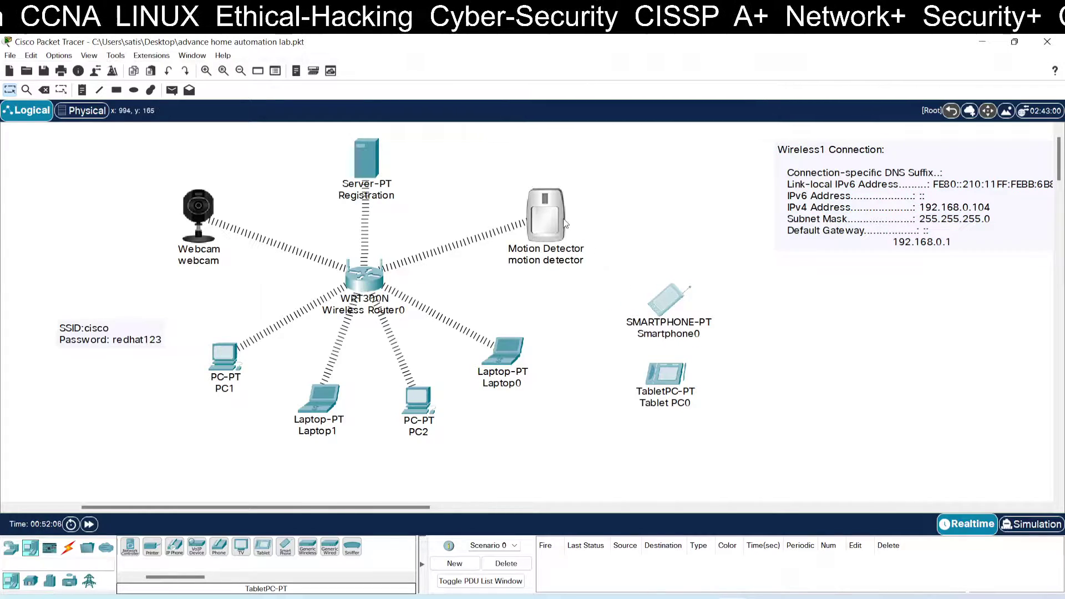
pyautogui.moveTo(564, 222); pyautogui.dragTo(518, 176)
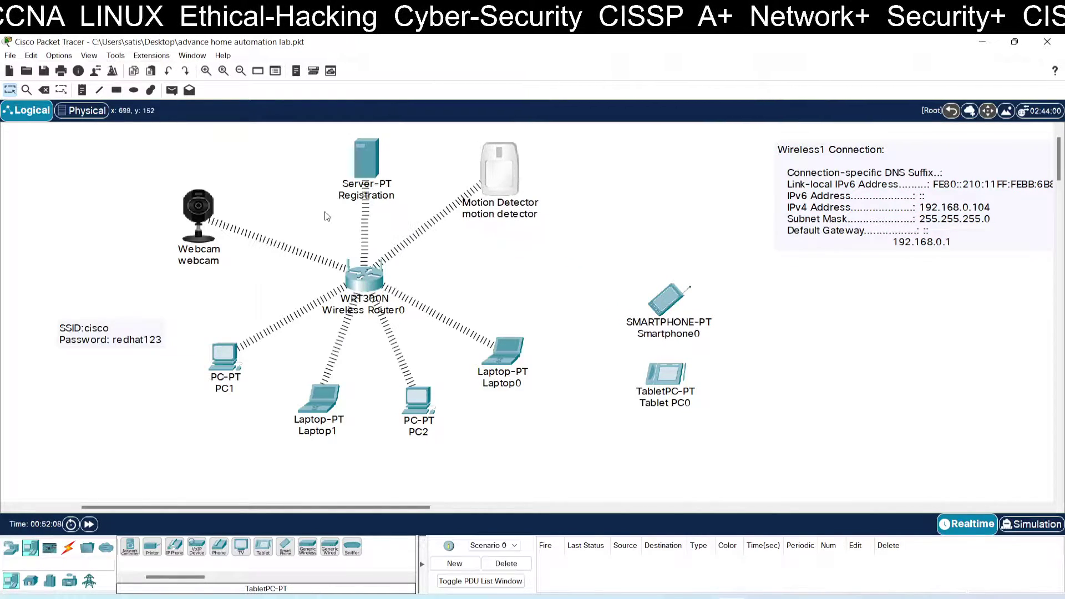
pyautogui.moveTo(209, 210); pyautogui.dragTo(238, 171)
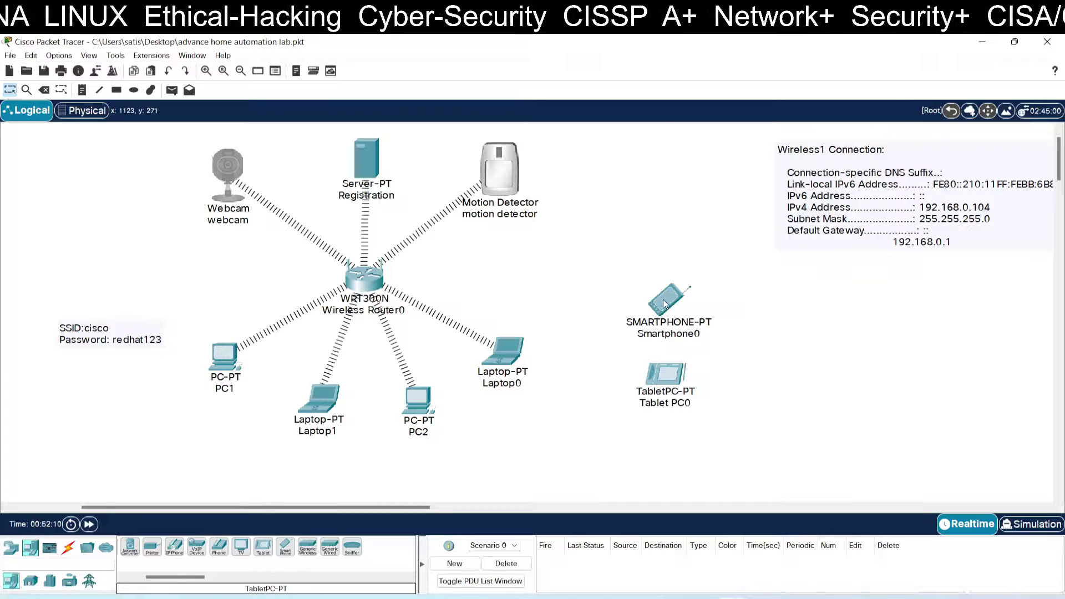
pyautogui.moveTo(666, 312); pyautogui.dragTo(669, 265)
pyautogui.moveTo(674, 374); pyautogui.dragTo(679, 328)
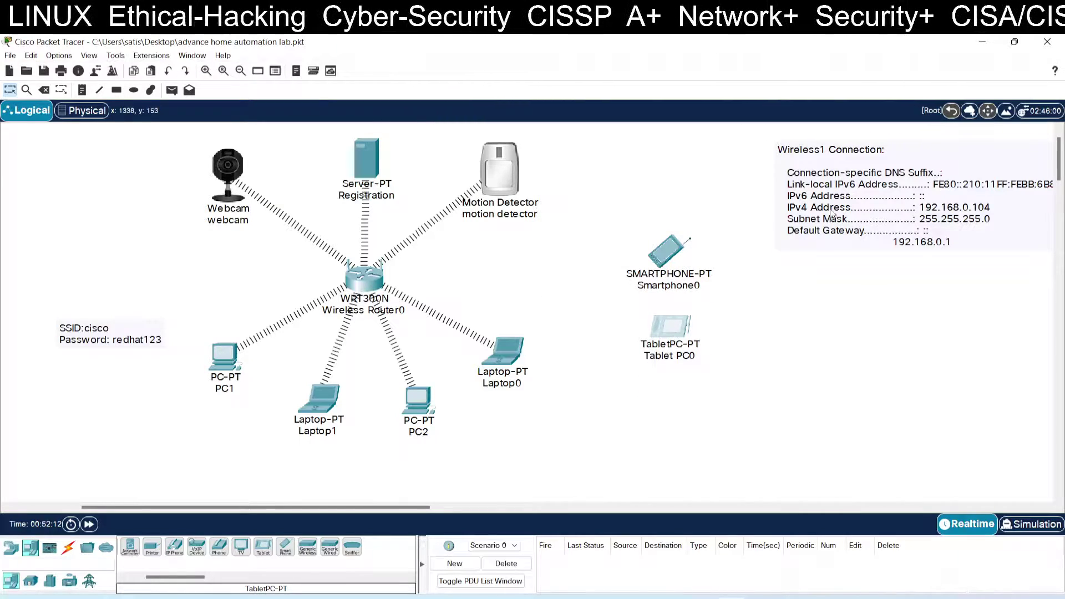
pyautogui.moveTo(829, 213); pyautogui.dragTo(866, 200)
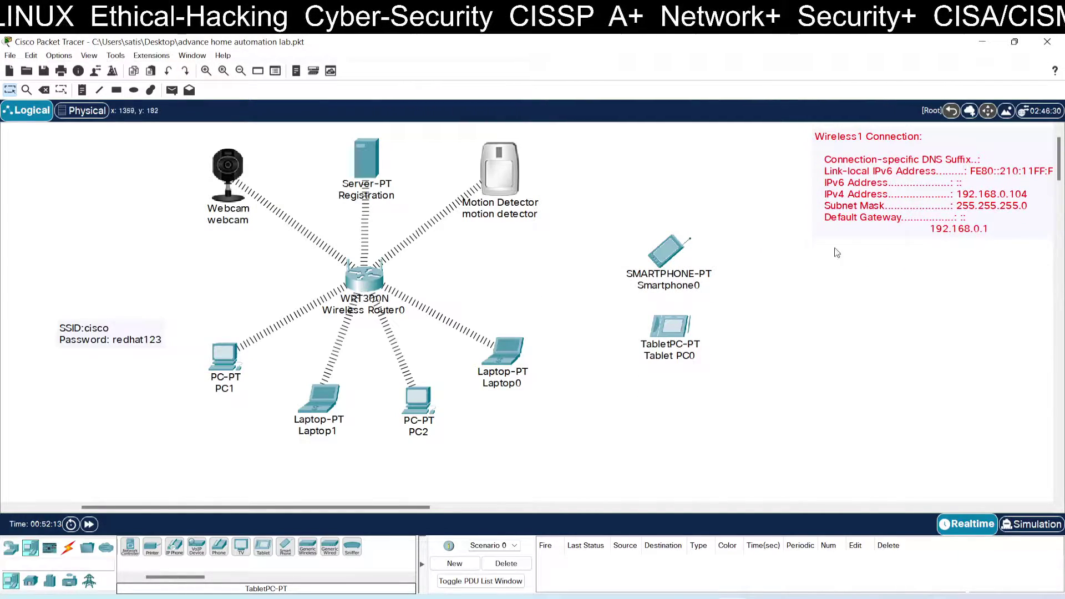
# Step: Give Smartphone0's Wireless0 SSID cisco and WPA2-PSK with the lab pass phrase
pyautogui.click(674, 261)
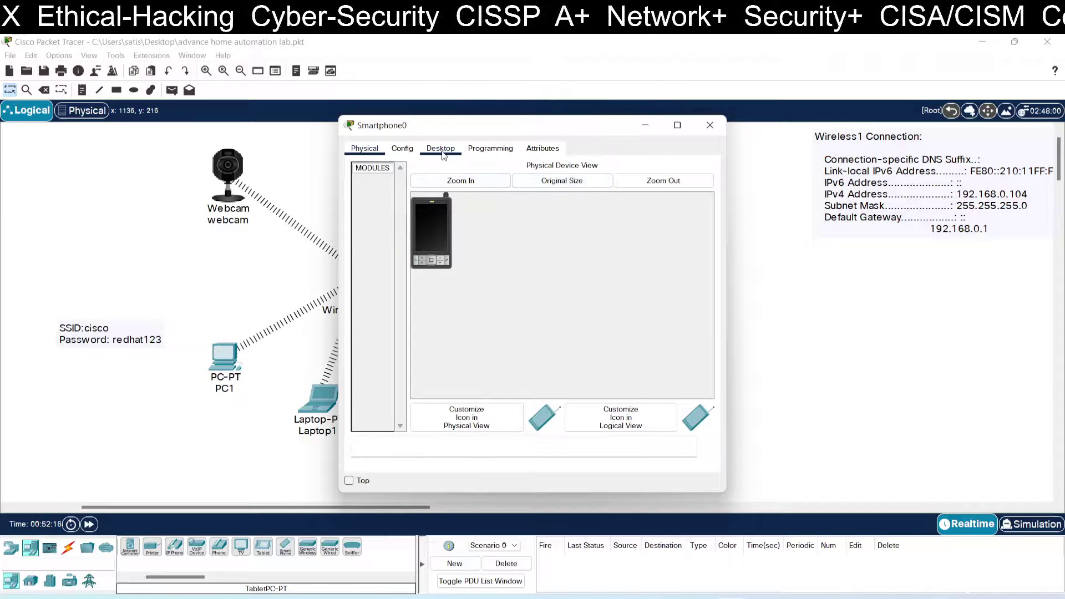
pyautogui.click(414, 150)
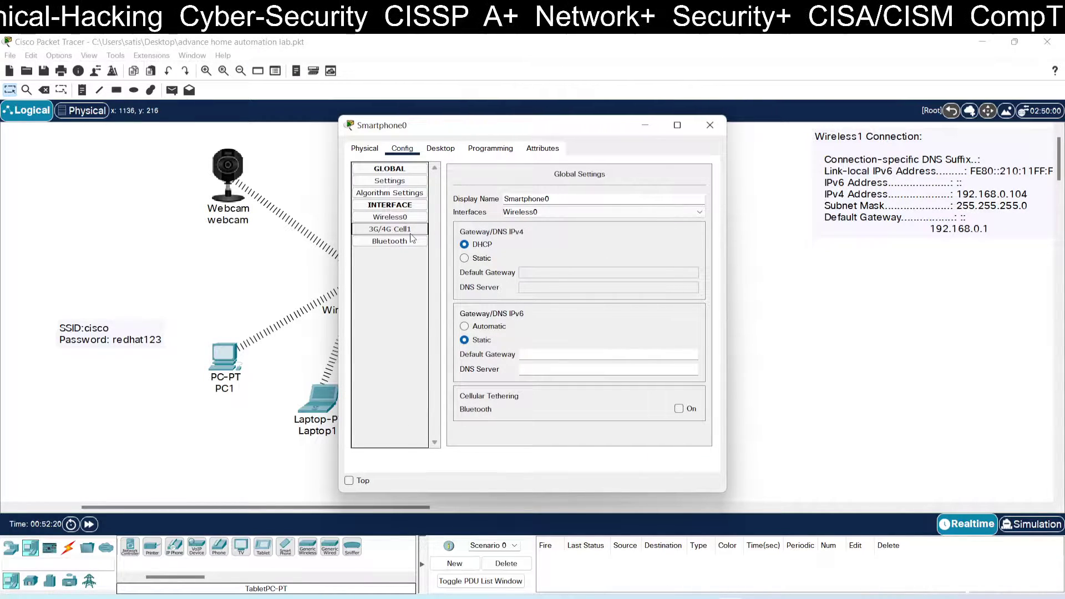
pyautogui.click(390, 217)
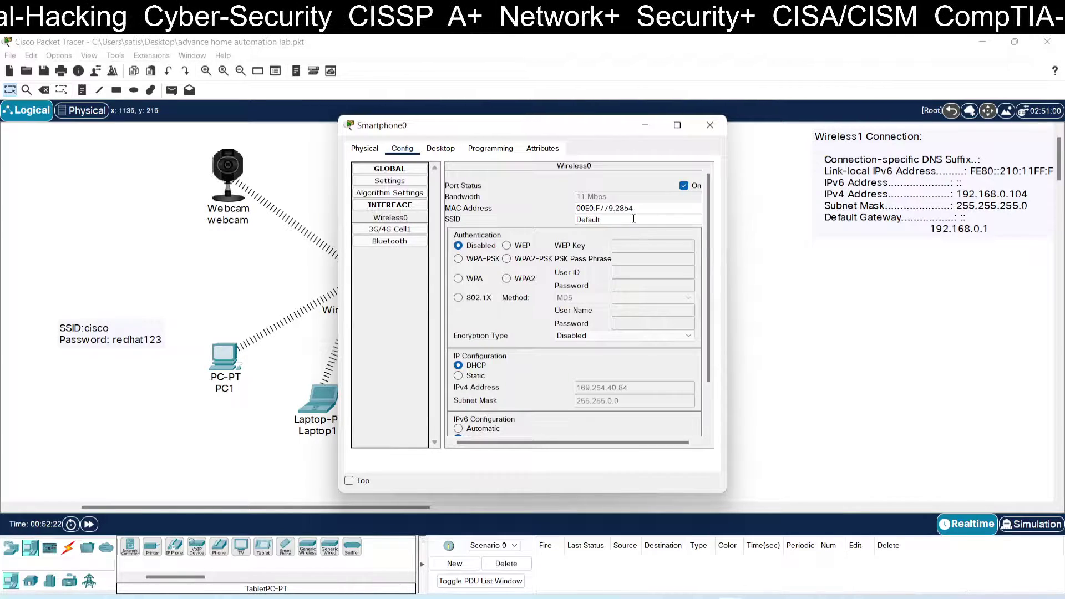
pyautogui.moveTo(633, 218); pyautogui.dragTo(572, 217)
pyautogui.write('cisco')
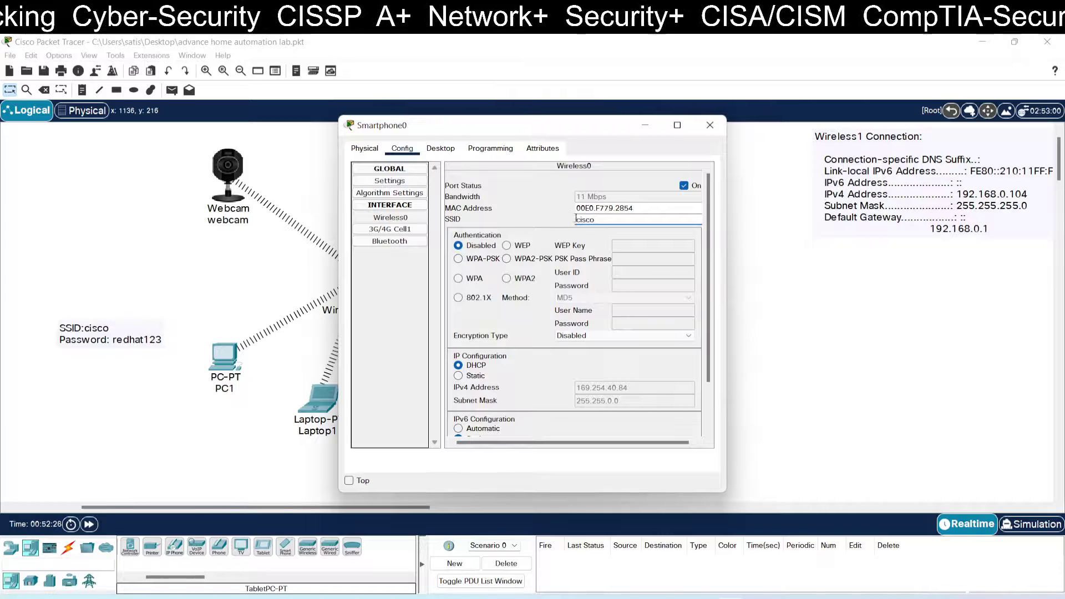
pyautogui.click(545, 261)
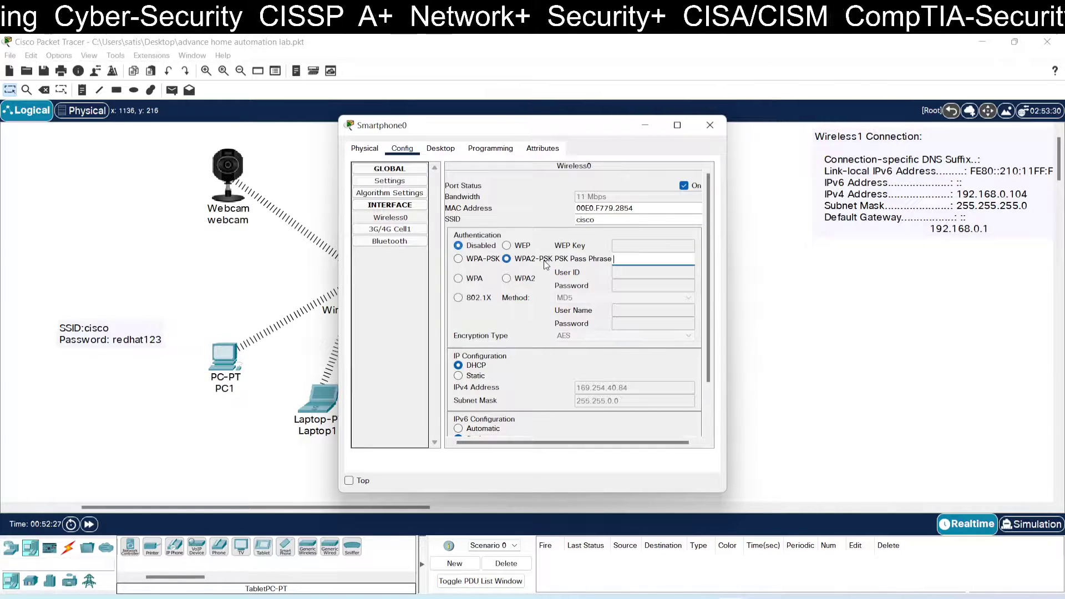
pyautogui.click(636, 259)
pyautogui.write('redhat')
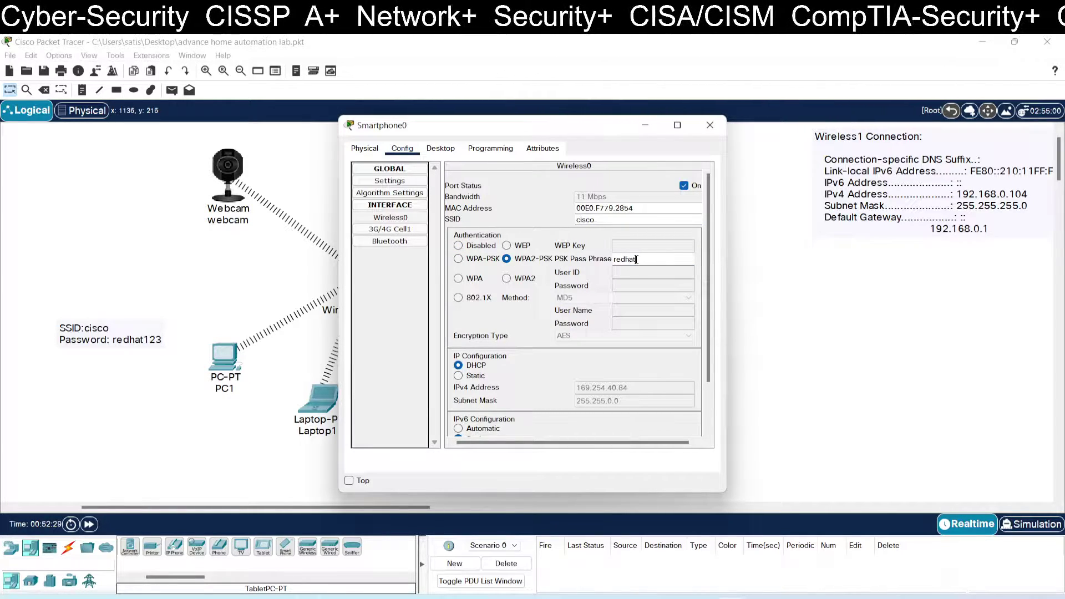
pyautogui.write('123')
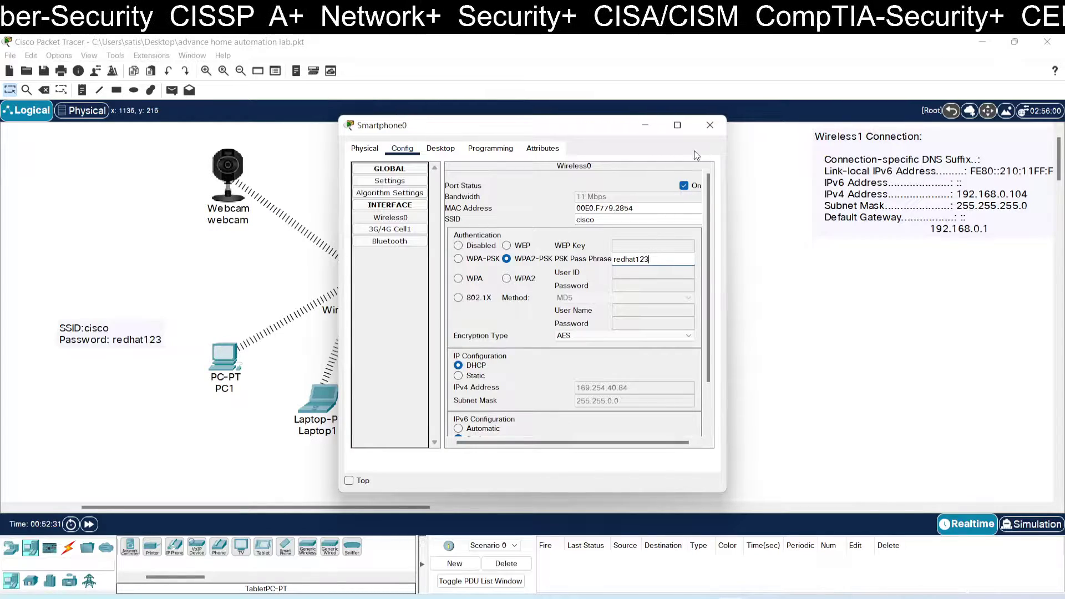
pyautogui.click(710, 125)
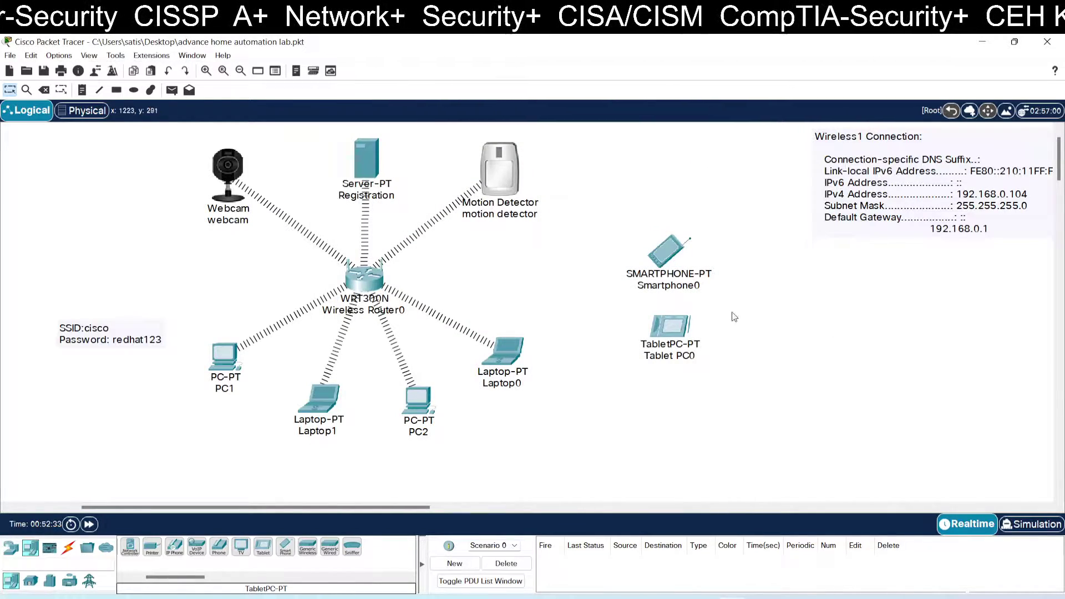
# Step: Give Tablet PC0's Wireless0 SSID cisco and WPA2-PSK with the lab pass phrase
pyautogui.moveTo(687, 291)
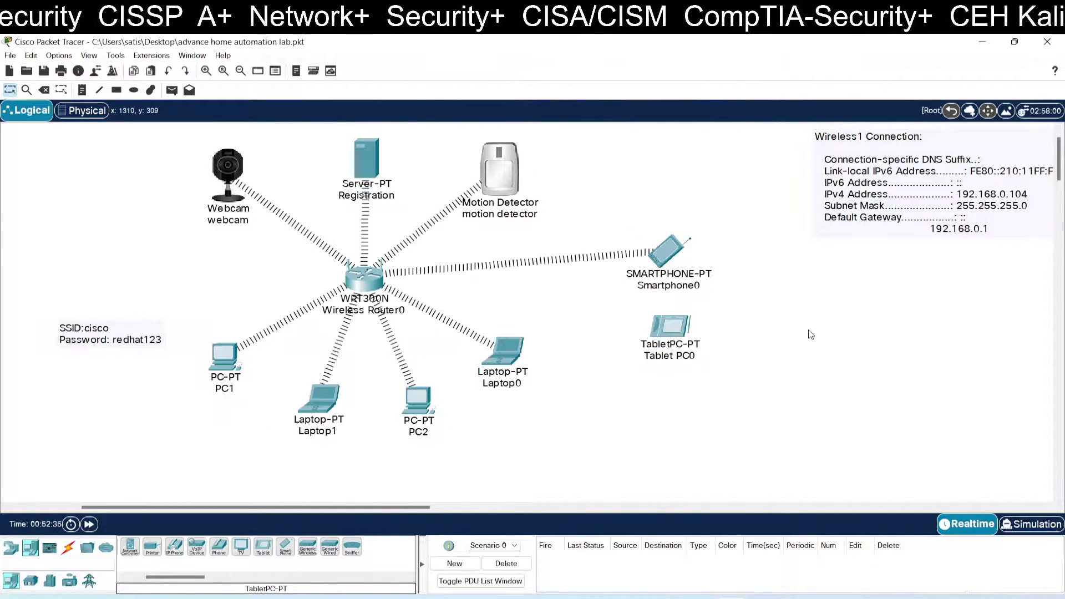
pyautogui.click(680, 325)
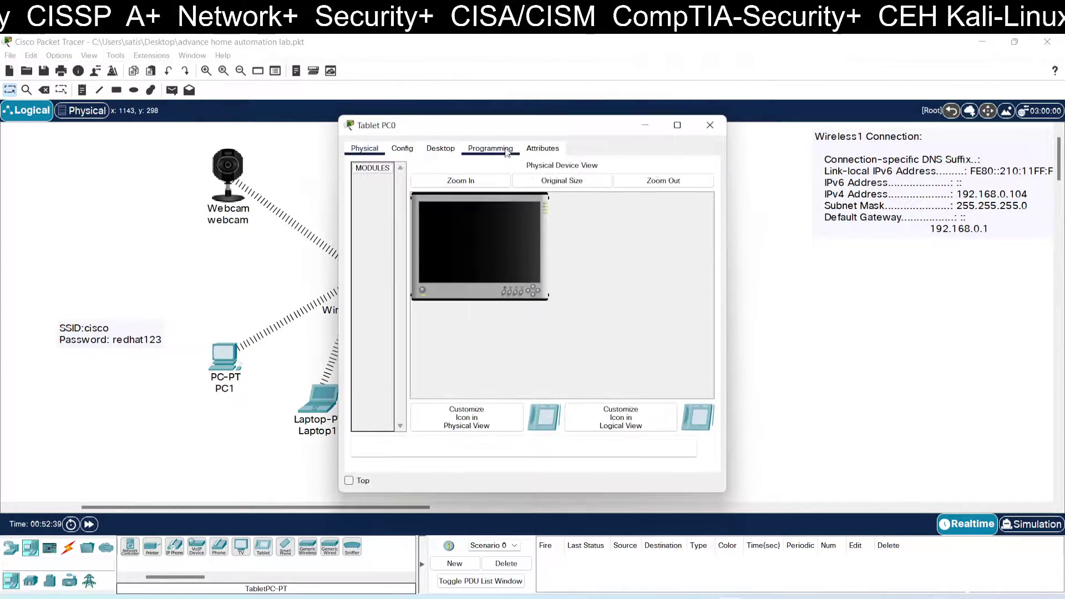
pyautogui.click(413, 149)
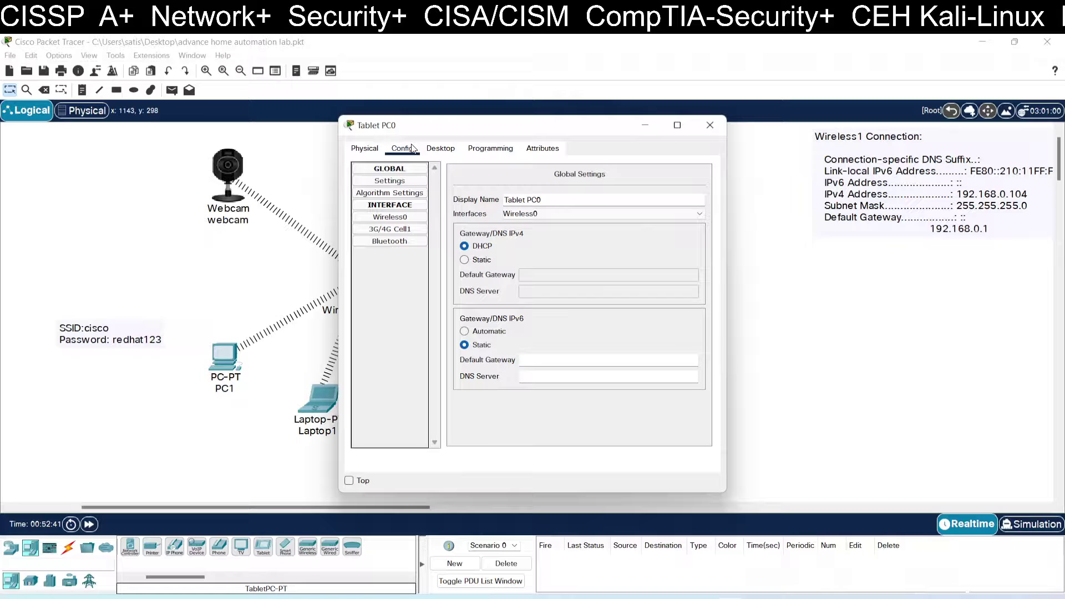
pyautogui.click(408, 218)
pyautogui.doubleClick(607, 221)
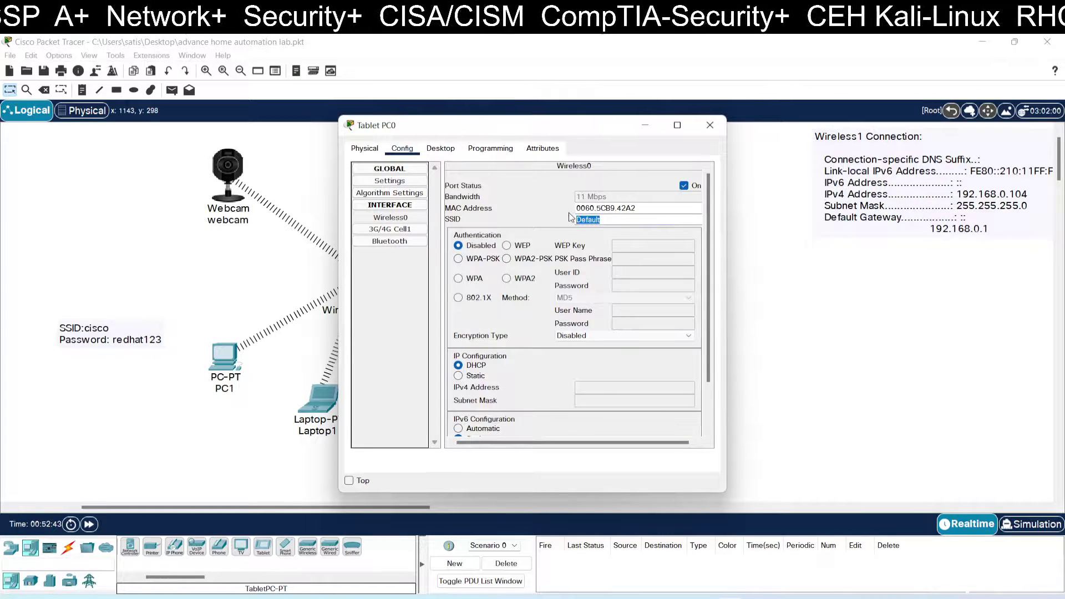
pyautogui.write('cisco')
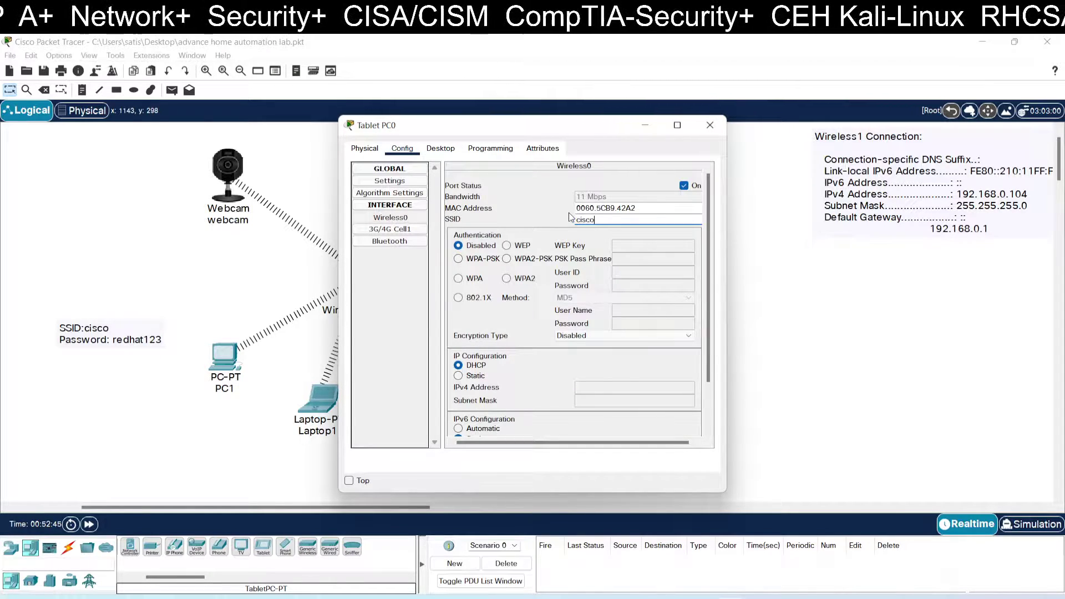
pyautogui.click(570, 262)
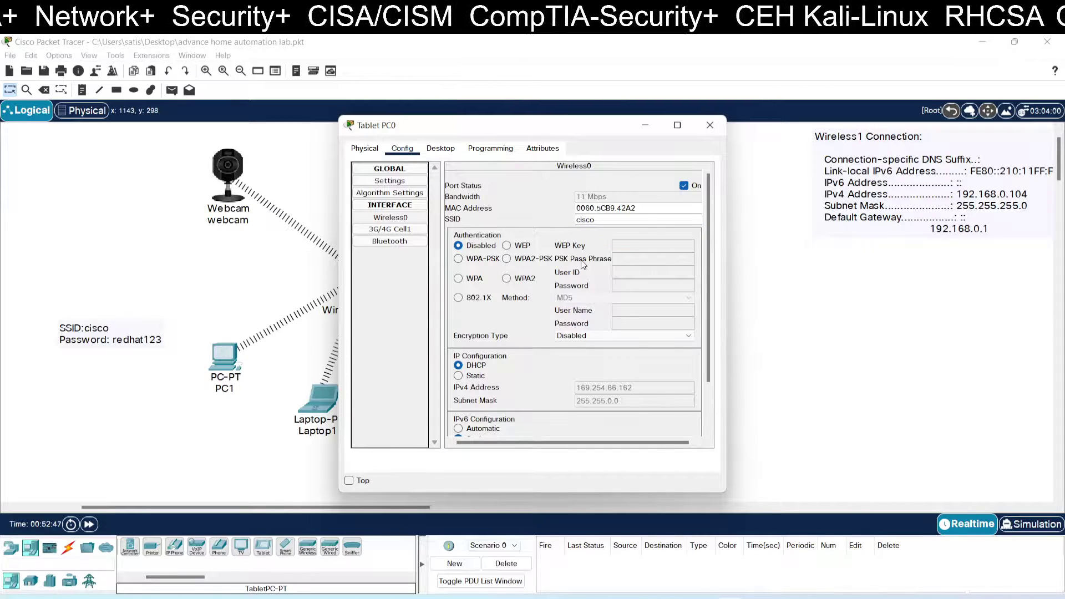
pyautogui.click(506, 259)
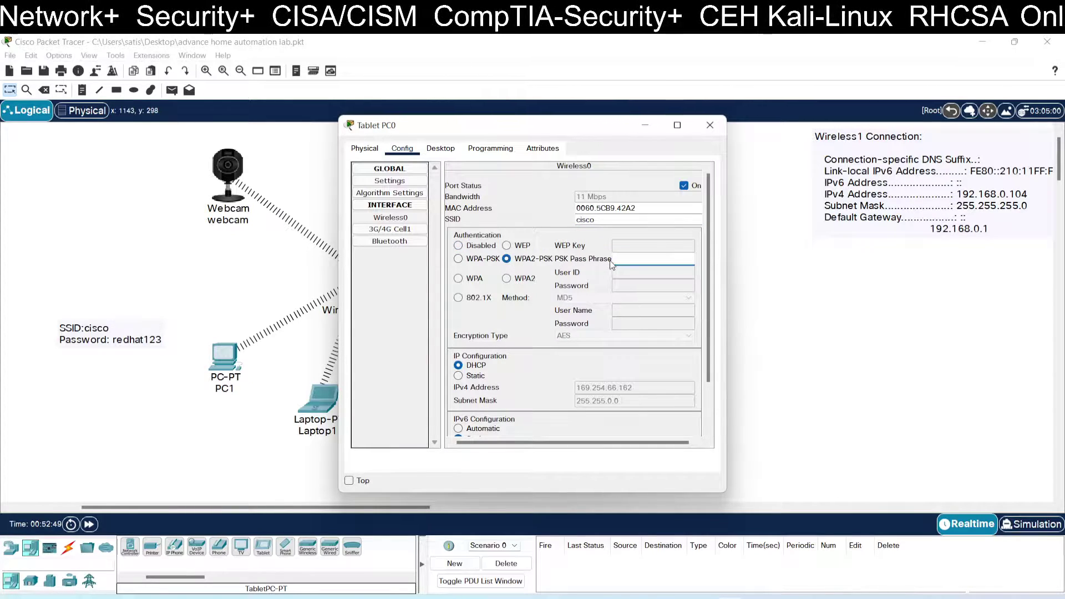
pyautogui.click(619, 258)
pyautogui.write('redh')
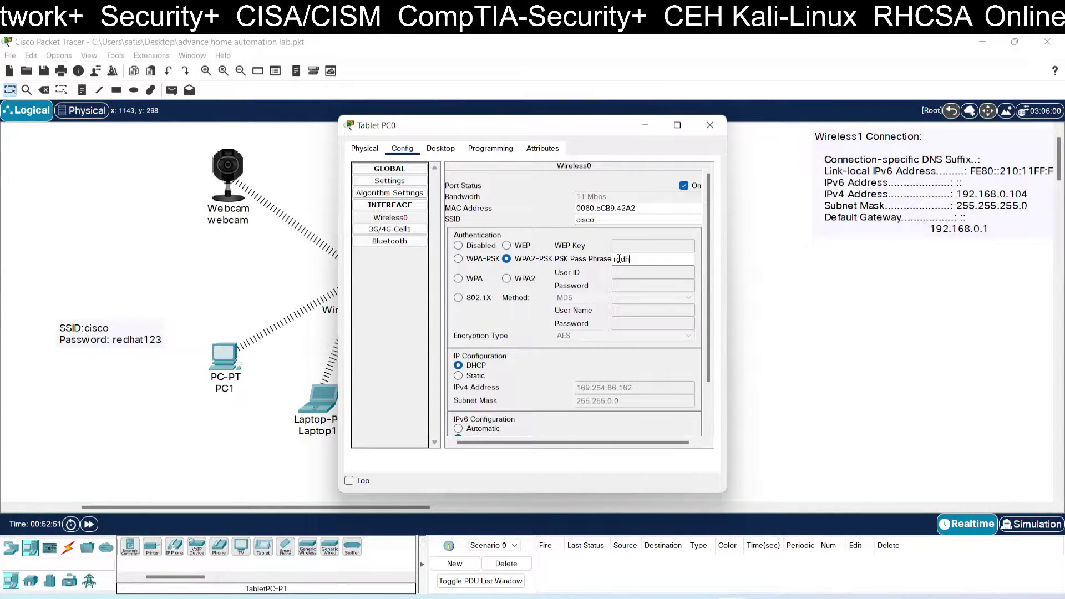
pyautogui.write('at123')
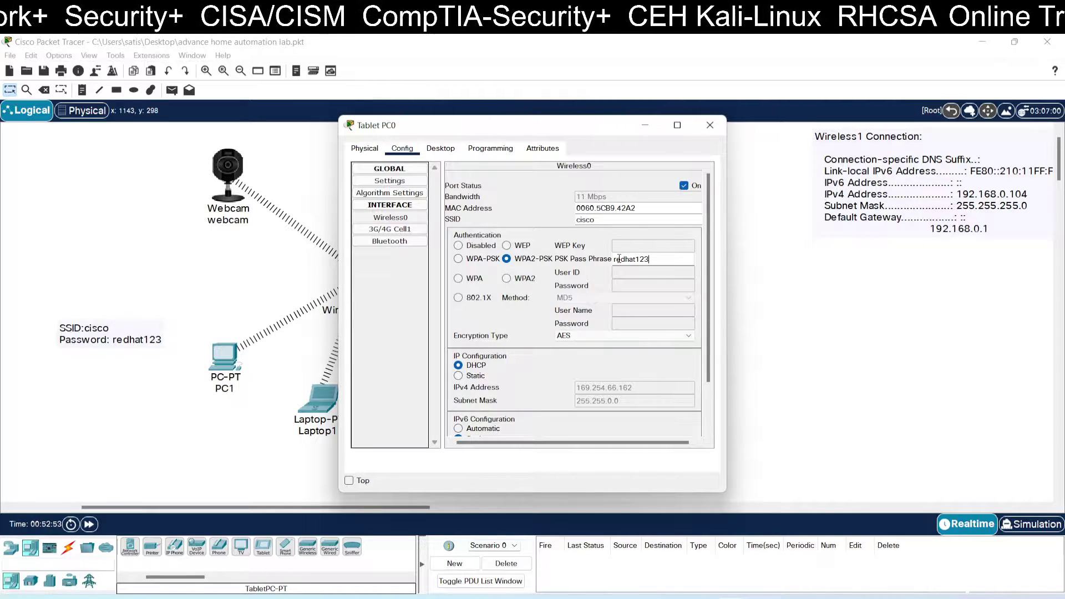
pyautogui.click(710, 125)
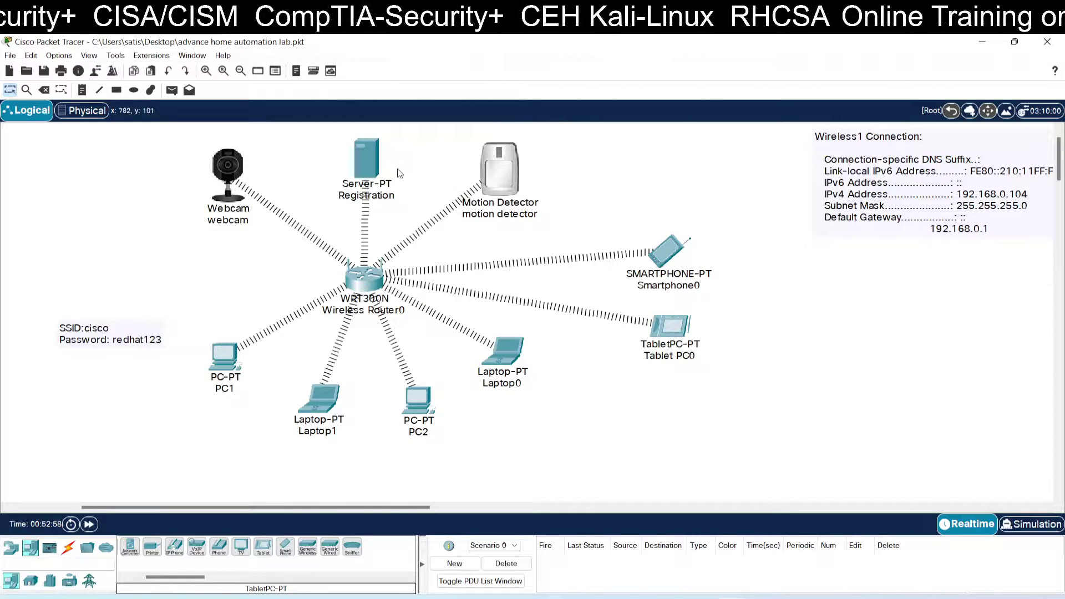
# Step: Set the Registration server's Services > IoT Registration Server Service to On
pyautogui.click(372, 162)
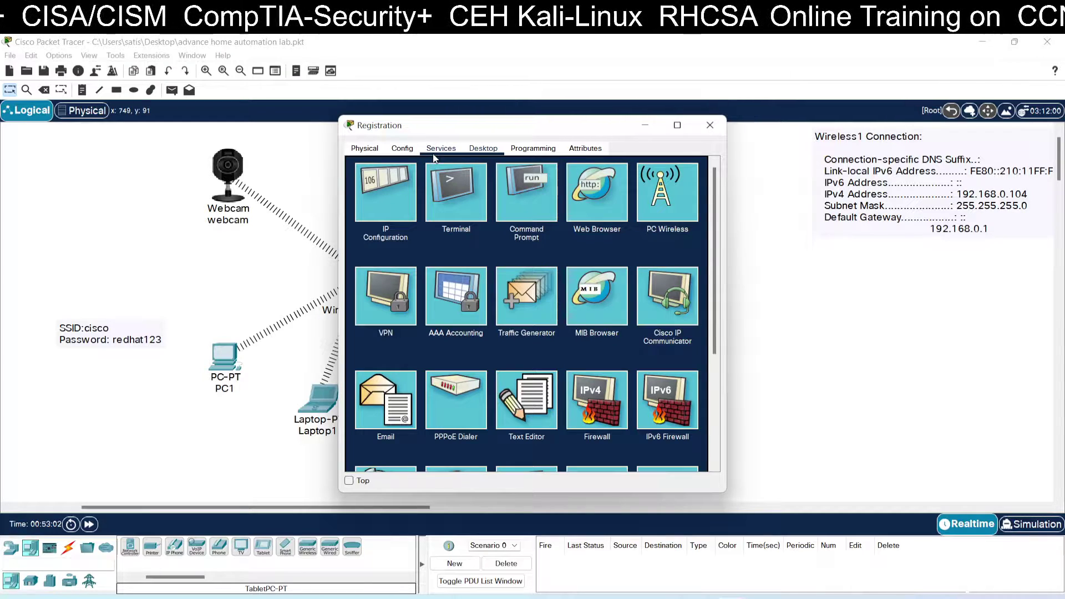
pyautogui.click(579, 198)
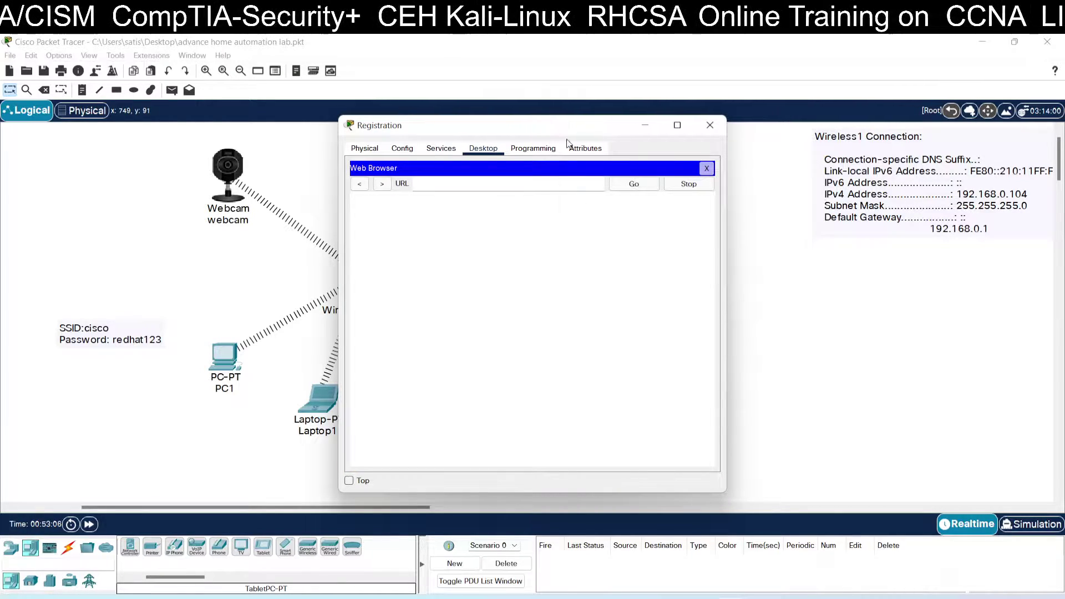
pyautogui.click(707, 170)
pyautogui.click(441, 148)
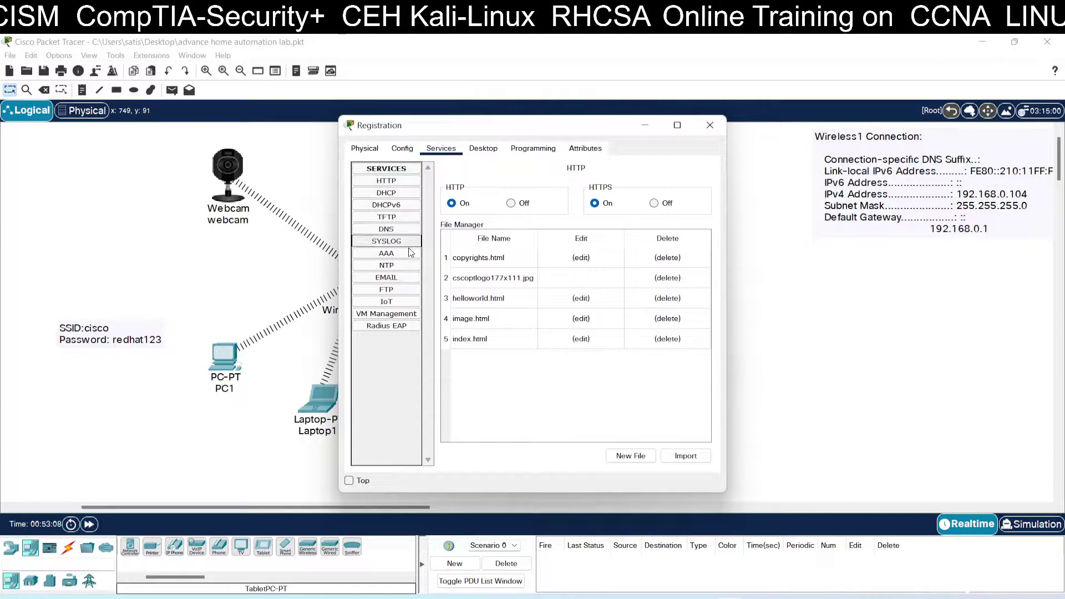
pyautogui.click(404, 300)
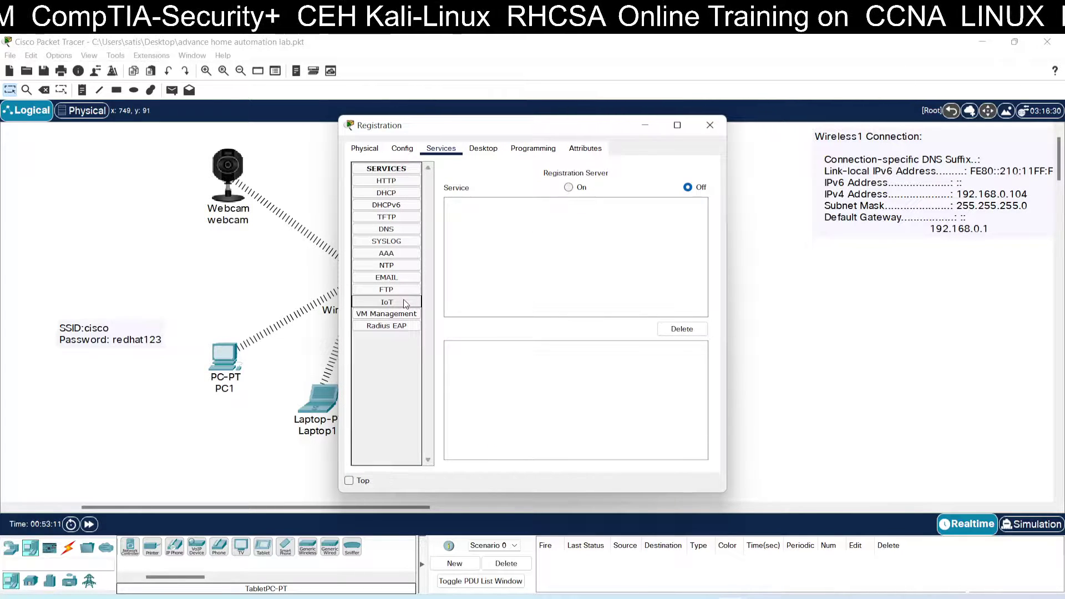
pyautogui.click(570, 188)
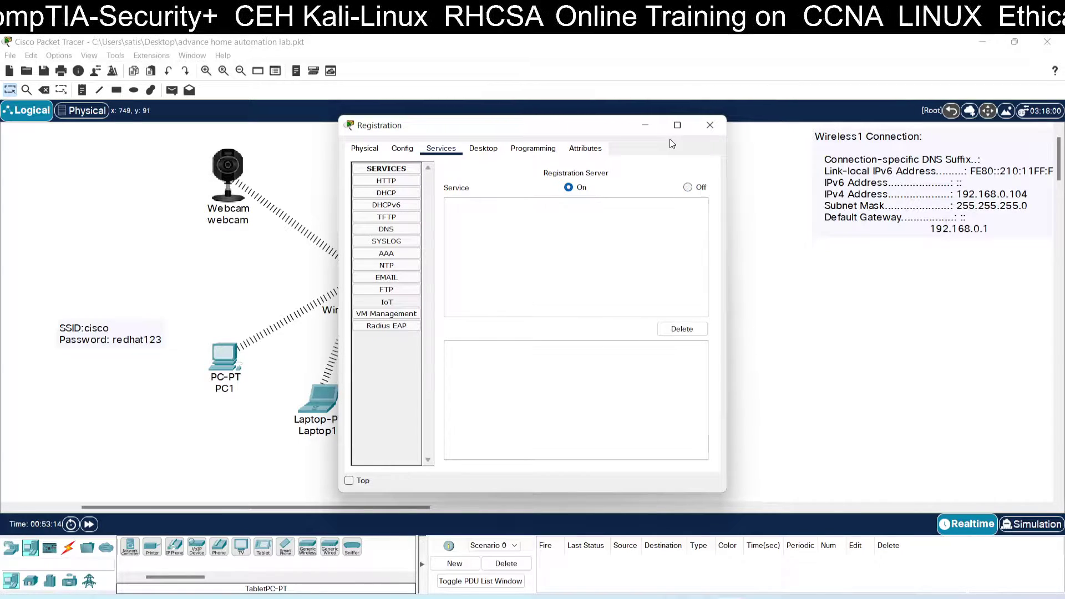
pyautogui.click(497, 148)
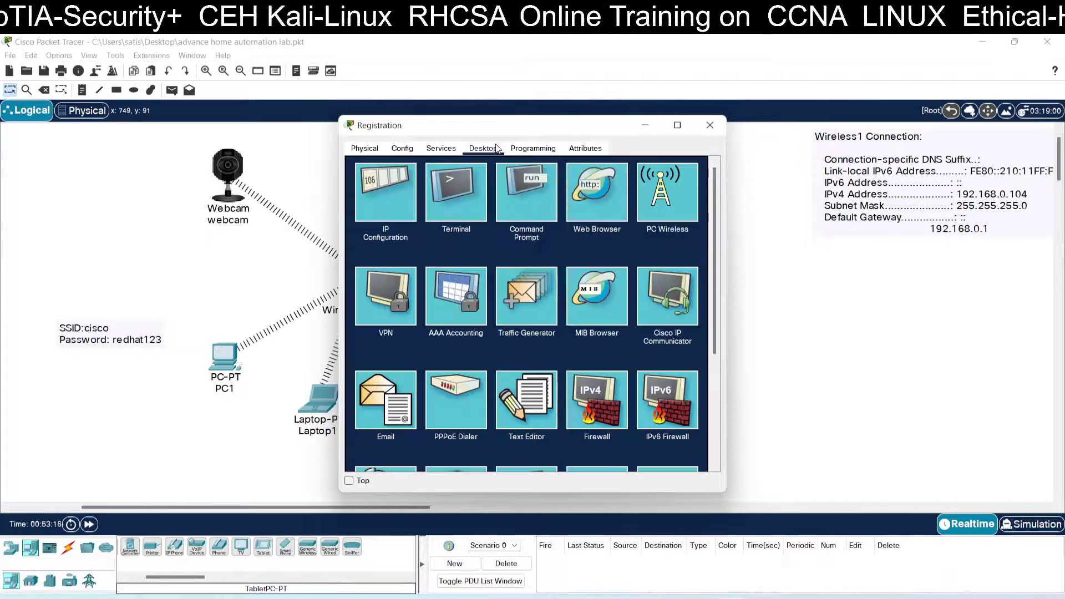
# Step: Browse the server to 192.168.0.104 and sign up a new admin account
pyautogui.click(611, 191)
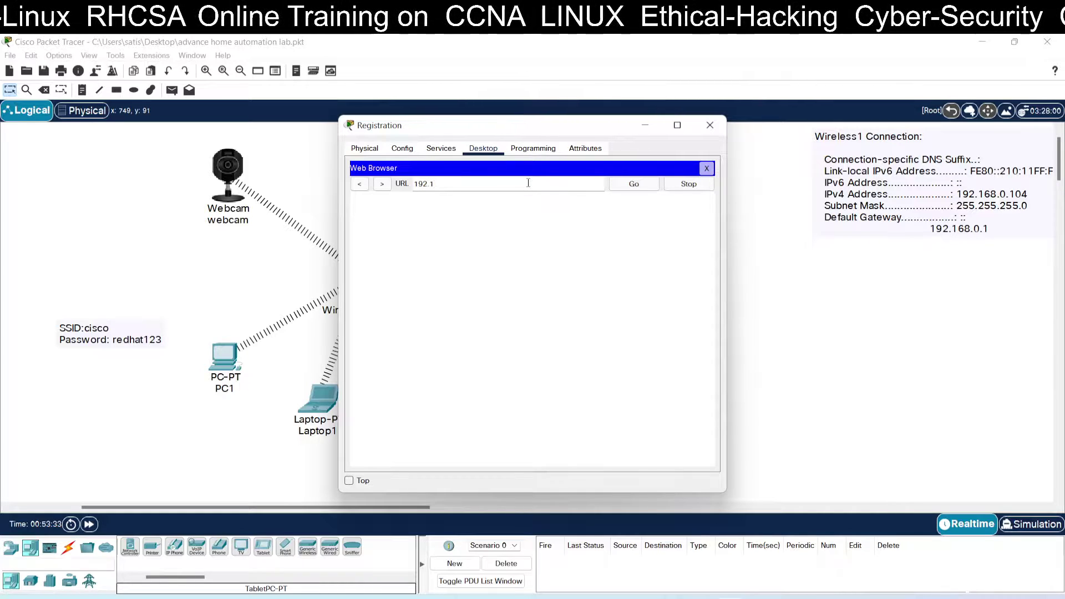
pyautogui.write('68.0.104')
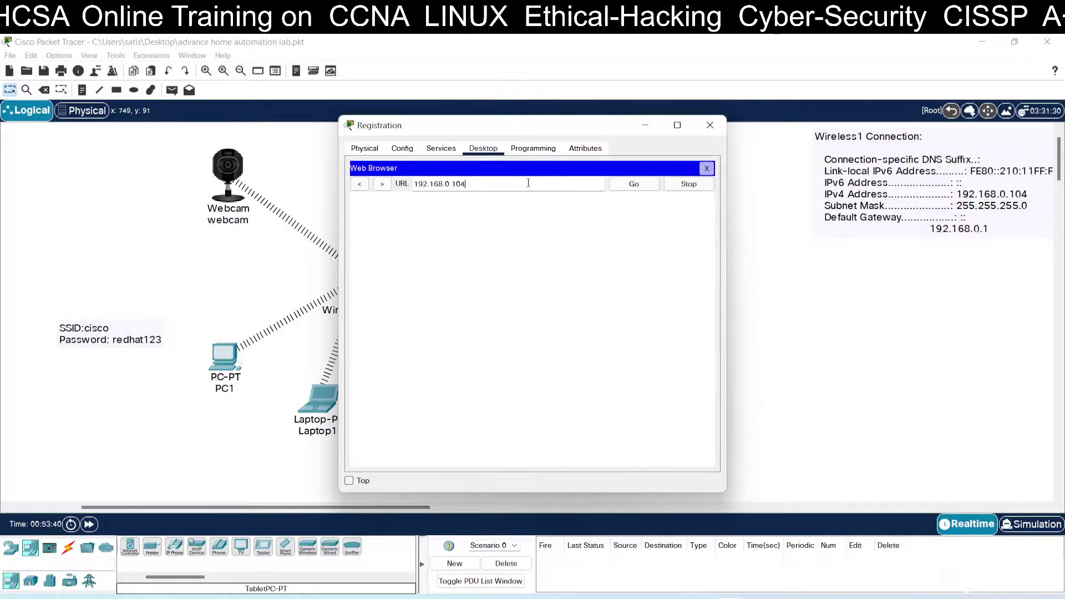
pyautogui.press('Return')
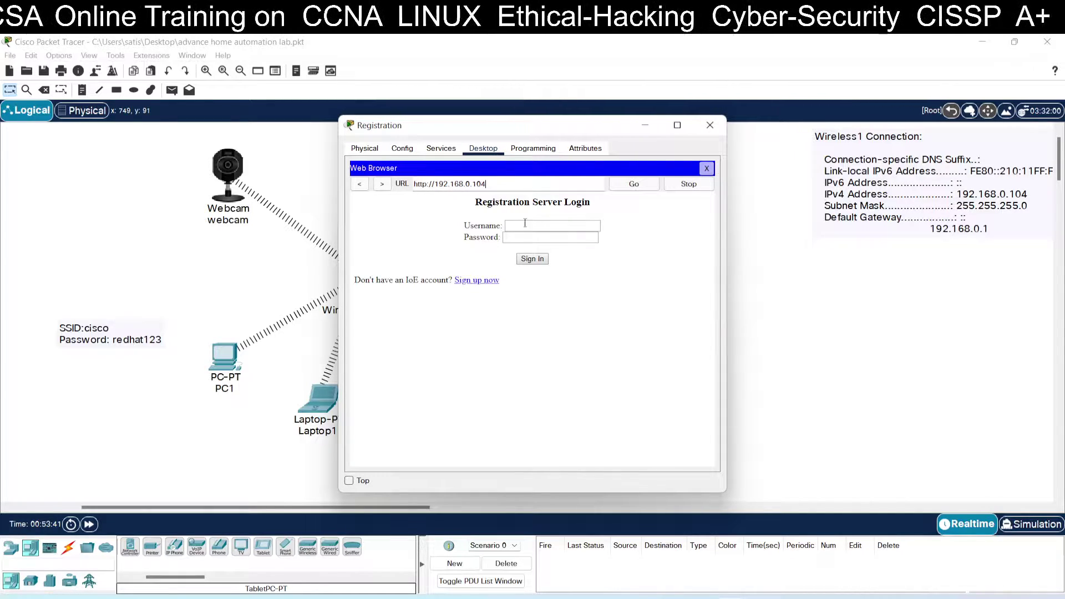
pyautogui.click(528, 237)
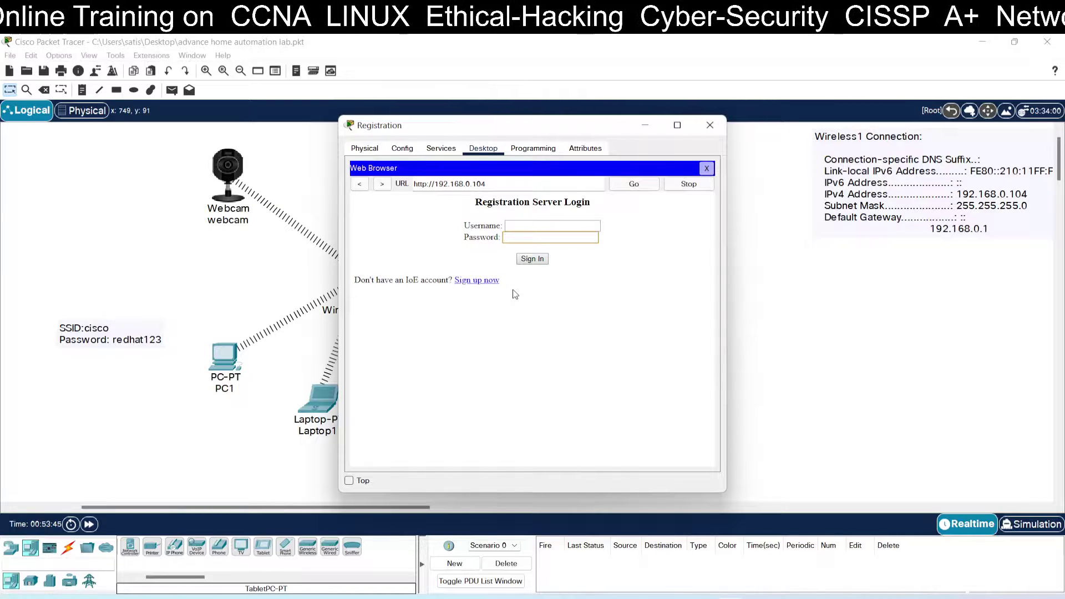
pyautogui.click(492, 282)
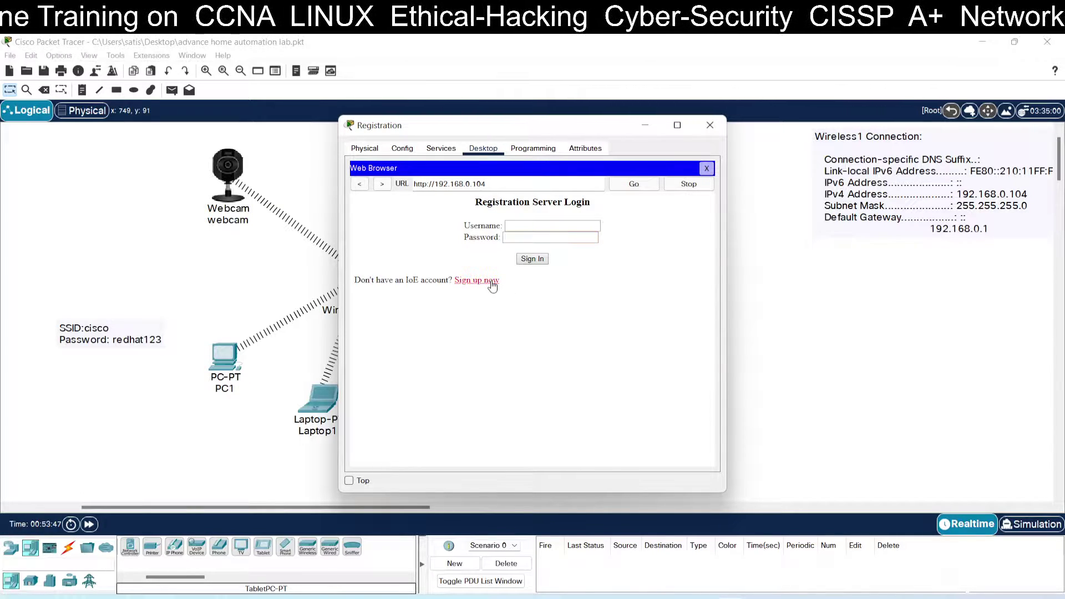
pyautogui.click(519, 230)
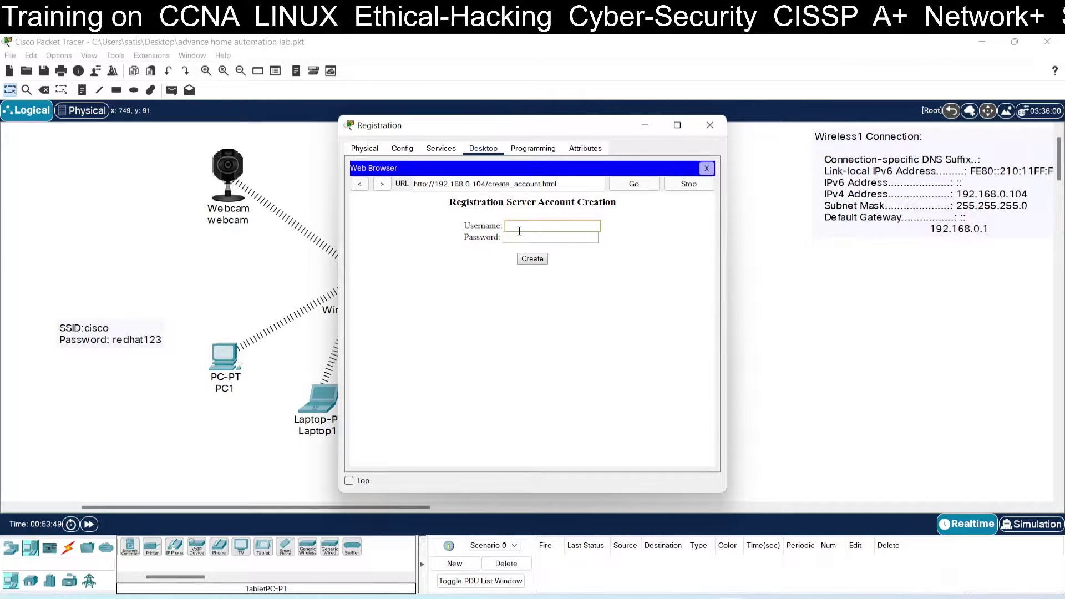
pyautogui.write('admin')
pyautogui.press('Tab')
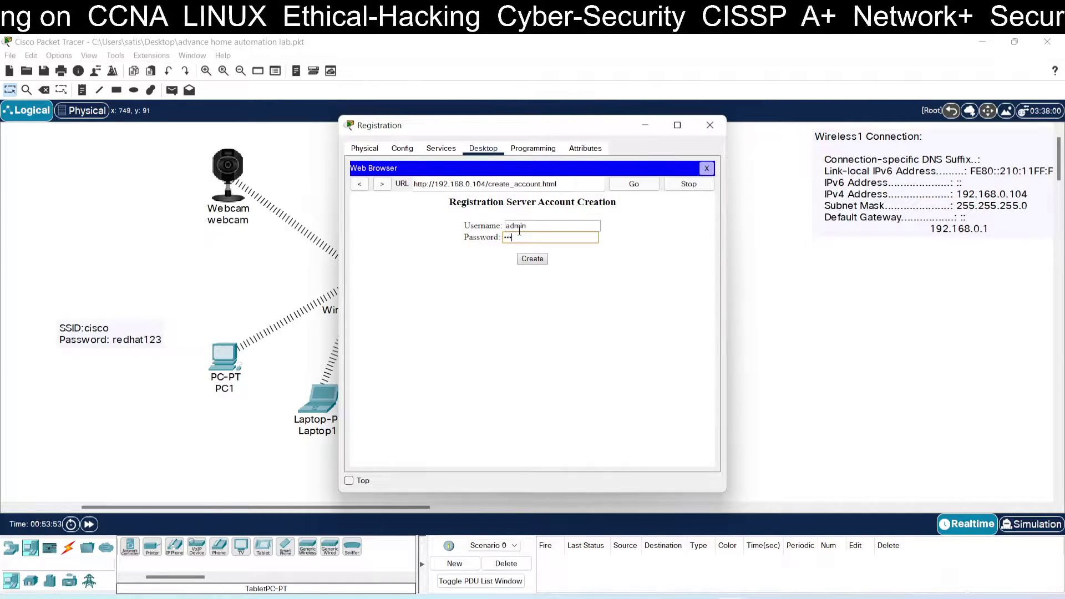
pyautogui.click(532, 259)
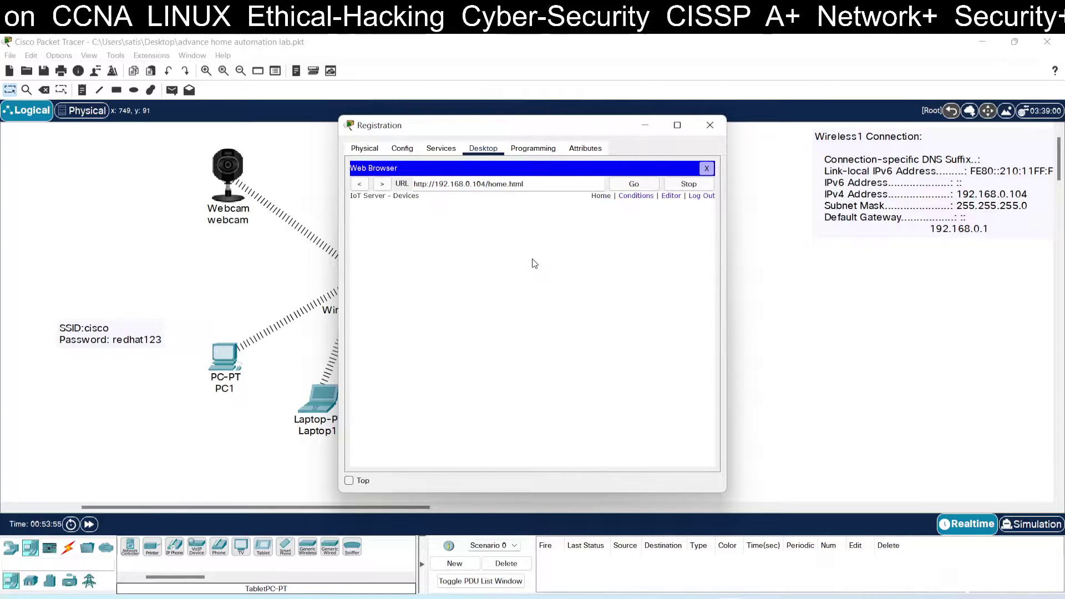
# Step: Close the Registration server windows and start a text note beside the IP details
pyautogui.click(706, 168)
pyautogui.click(710, 125)
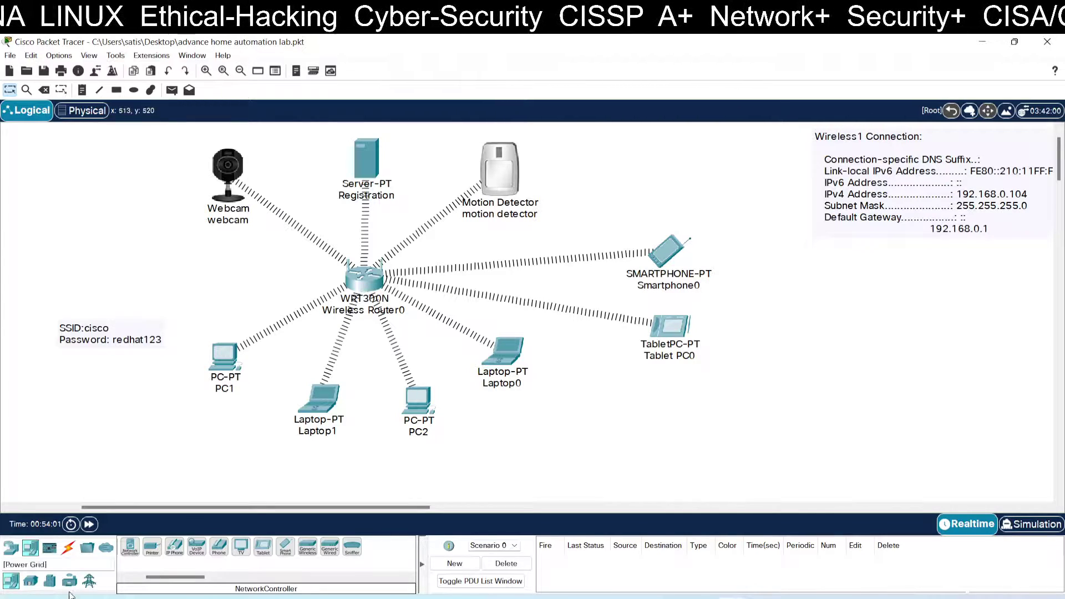
pyautogui.click(82, 90)
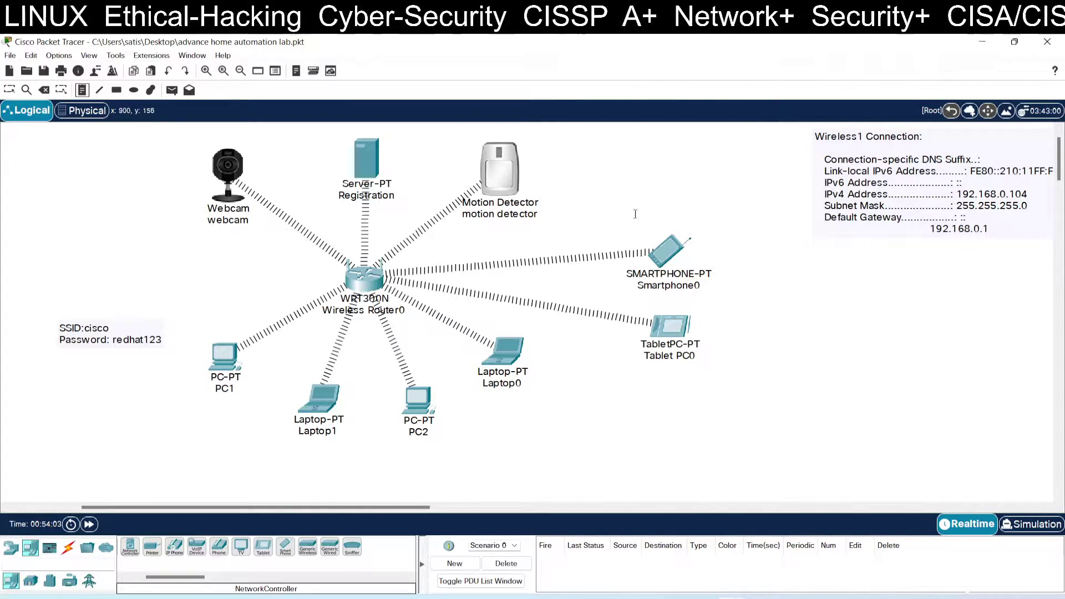
pyautogui.click(839, 263)
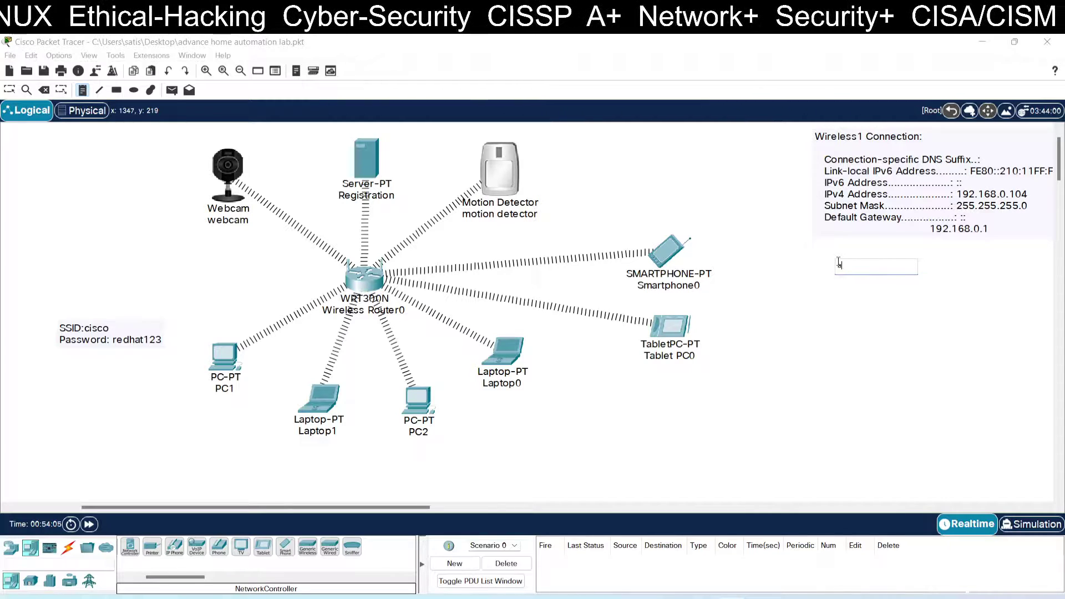
# Step: Write the registration account's login credentials in the note and place it under the IP details
pyautogui.write('admin/')
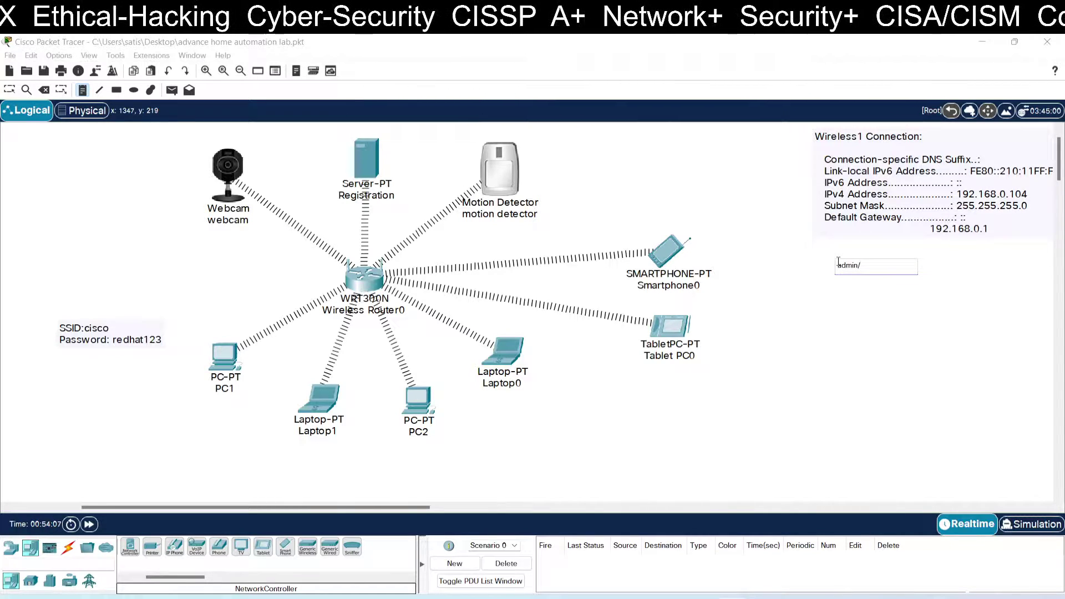
pyautogui.write('admin')
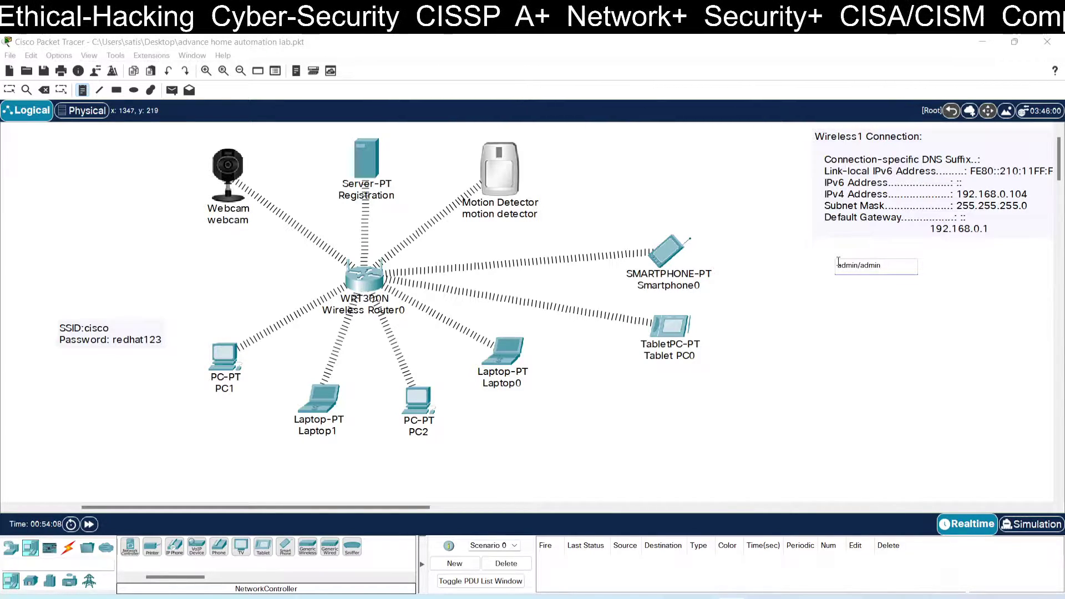
pyautogui.click(9, 90)
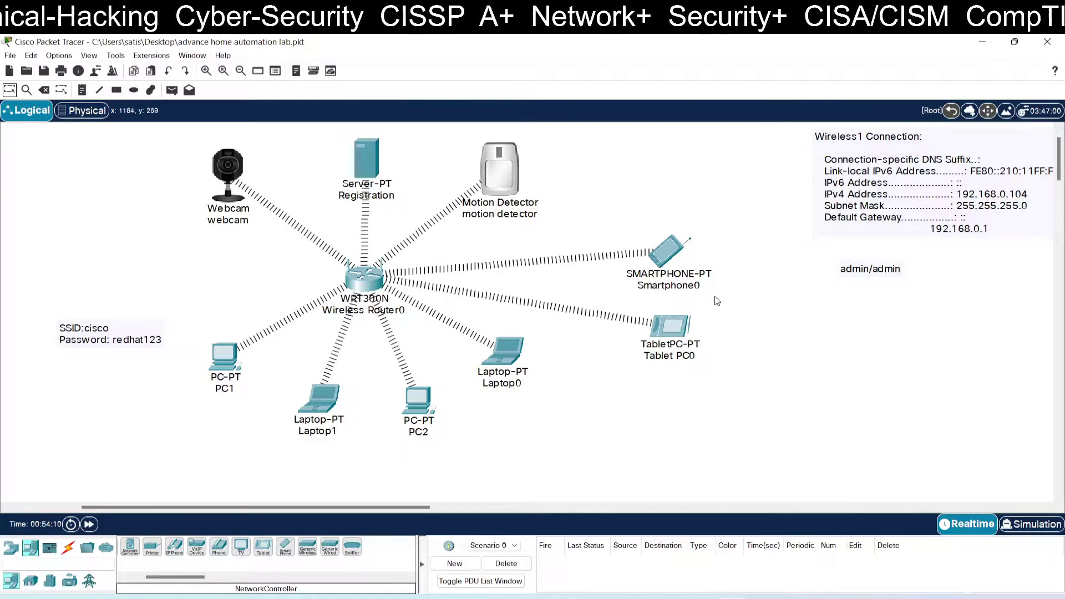
pyautogui.moveTo(864, 278); pyautogui.dragTo(844, 254)
pyautogui.click(856, 300)
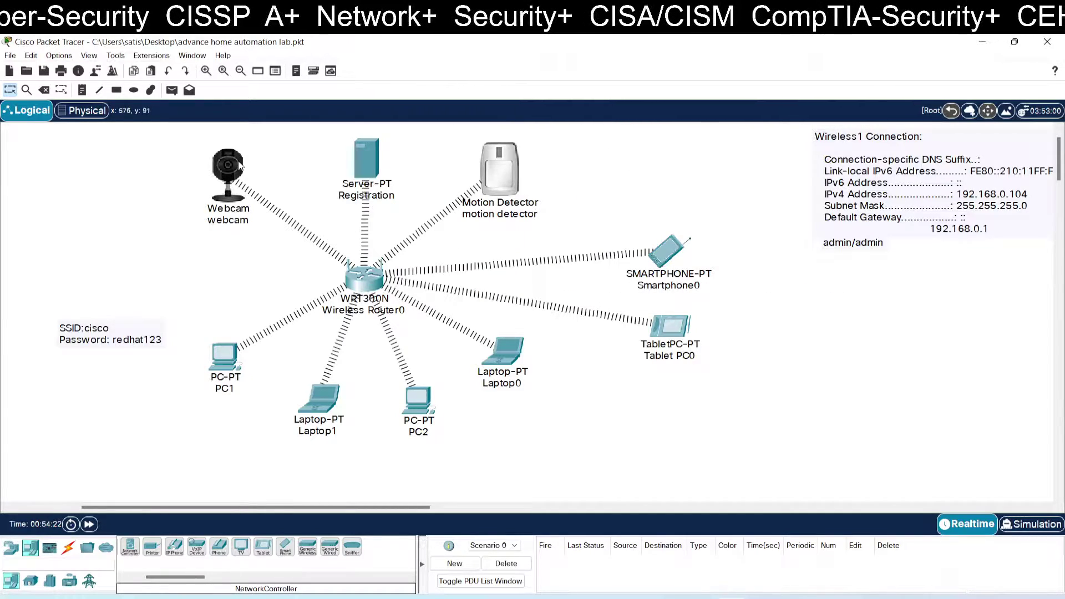
pyautogui.click(371, 161)
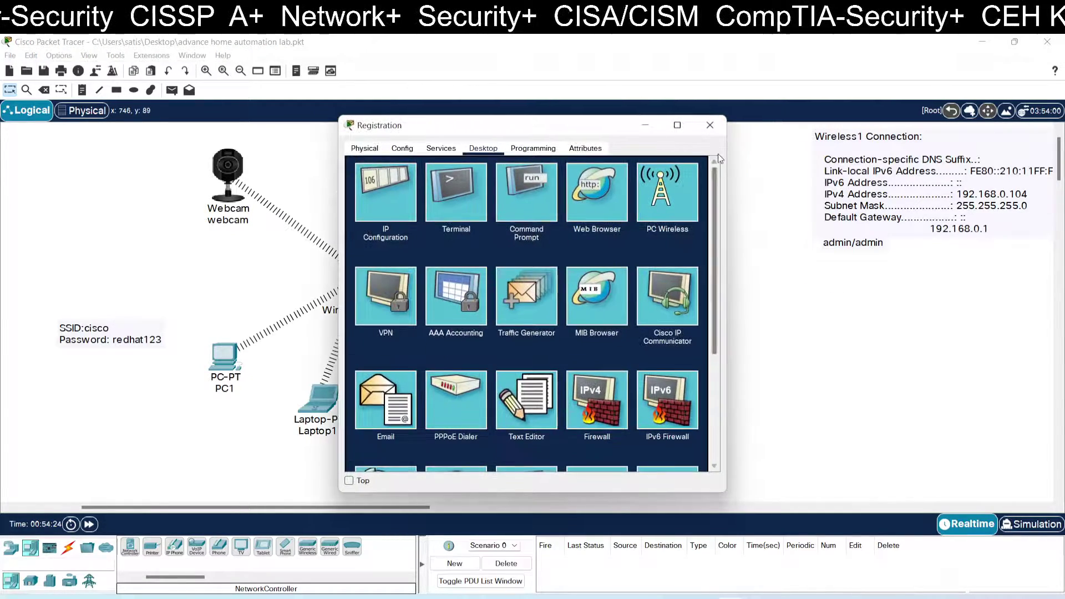
pyautogui.click(712, 128)
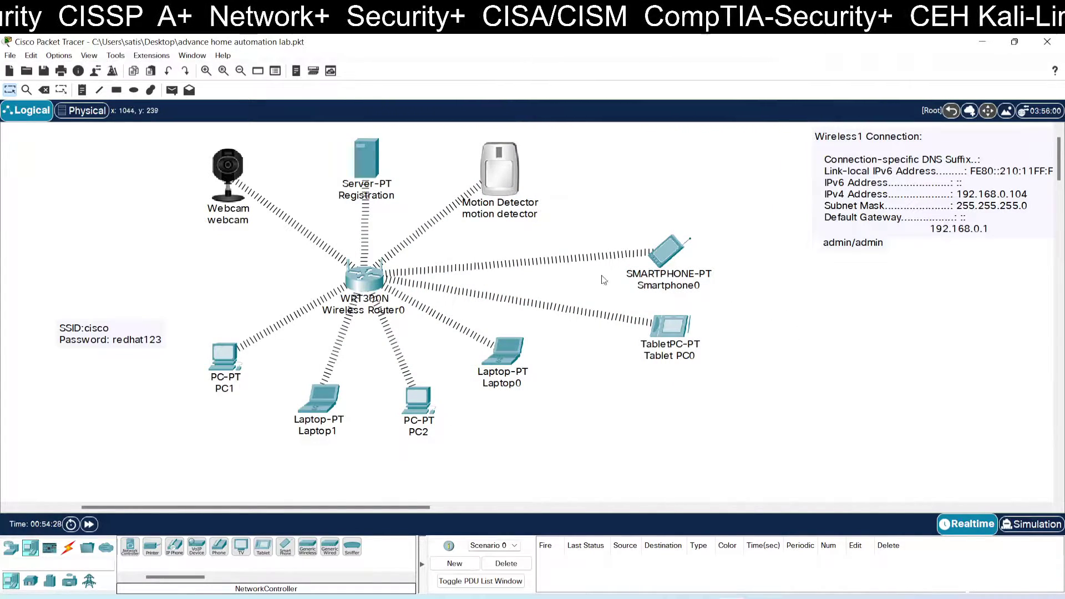
pyautogui.click(661, 255)
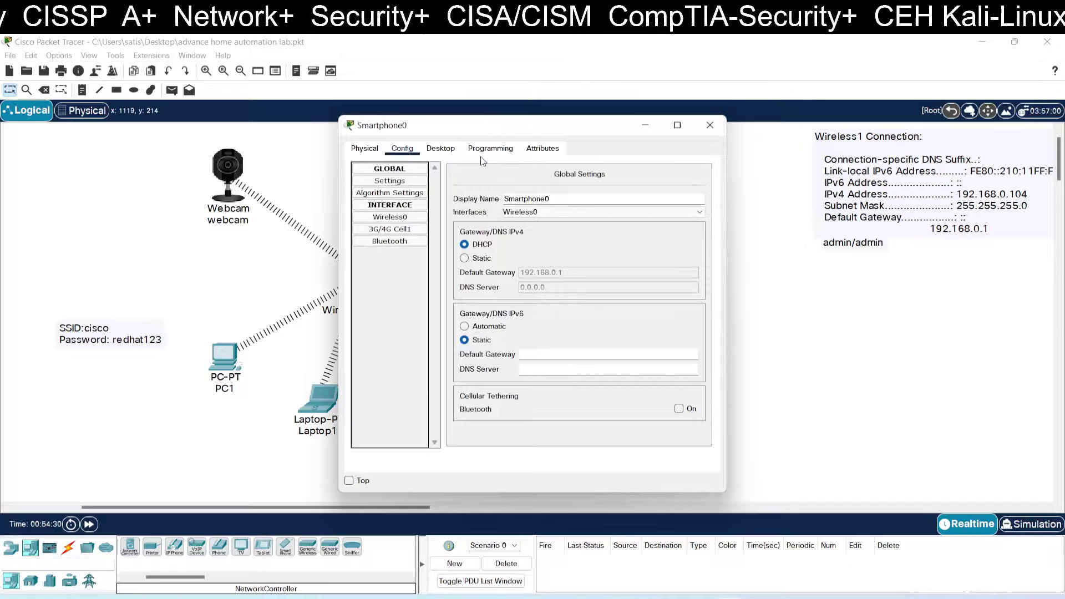
pyautogui.click(448, 149)
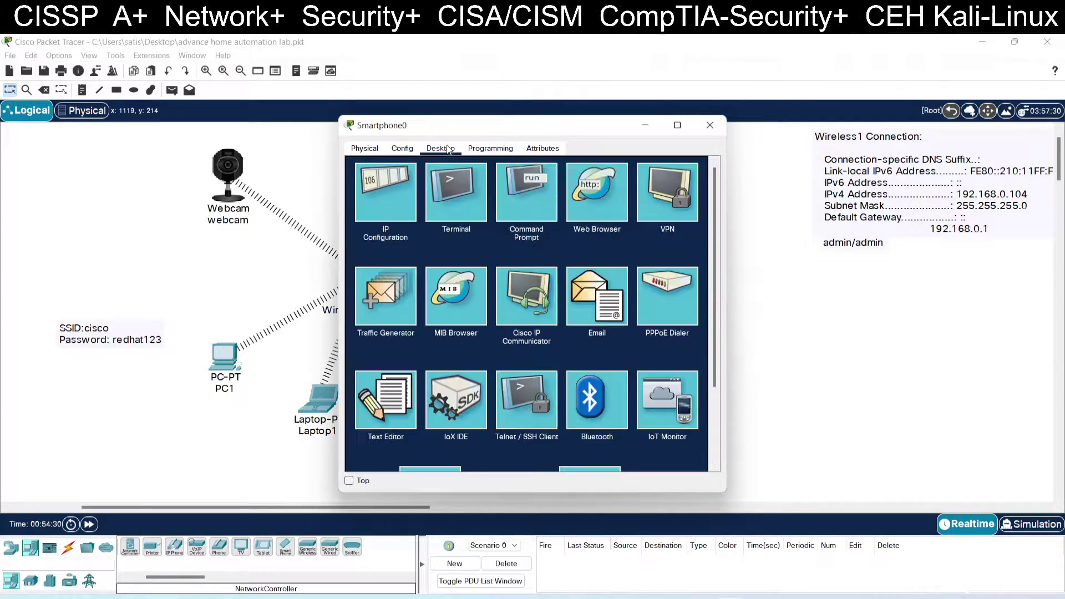
pyautogui.click(610, 188)
pyautogui.moveTo(548, 135); pyautogui.dragTo(788, 251)
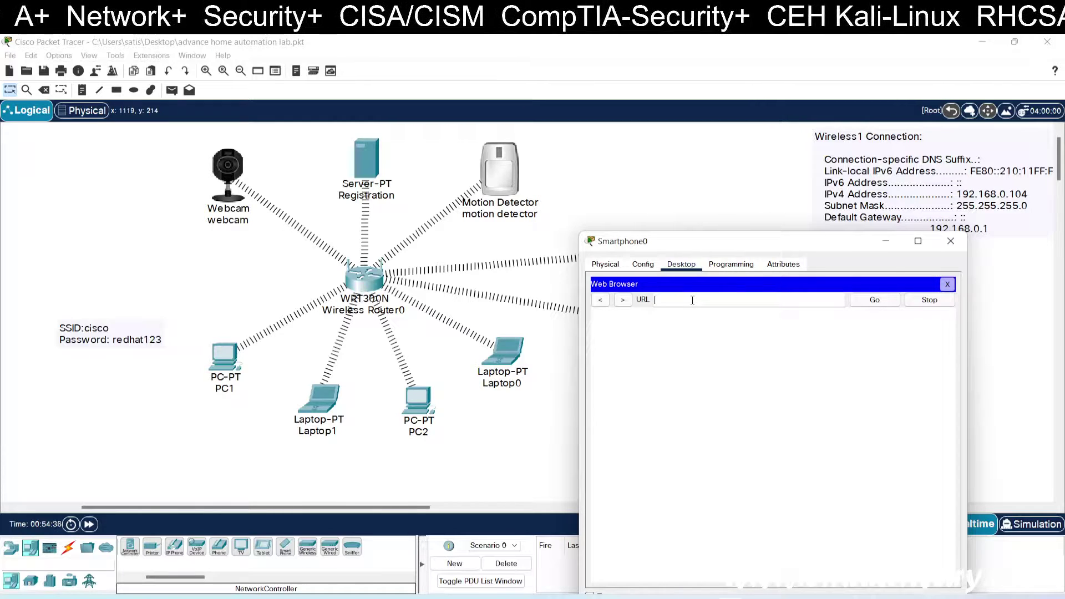
pyautogui.write('192.1')
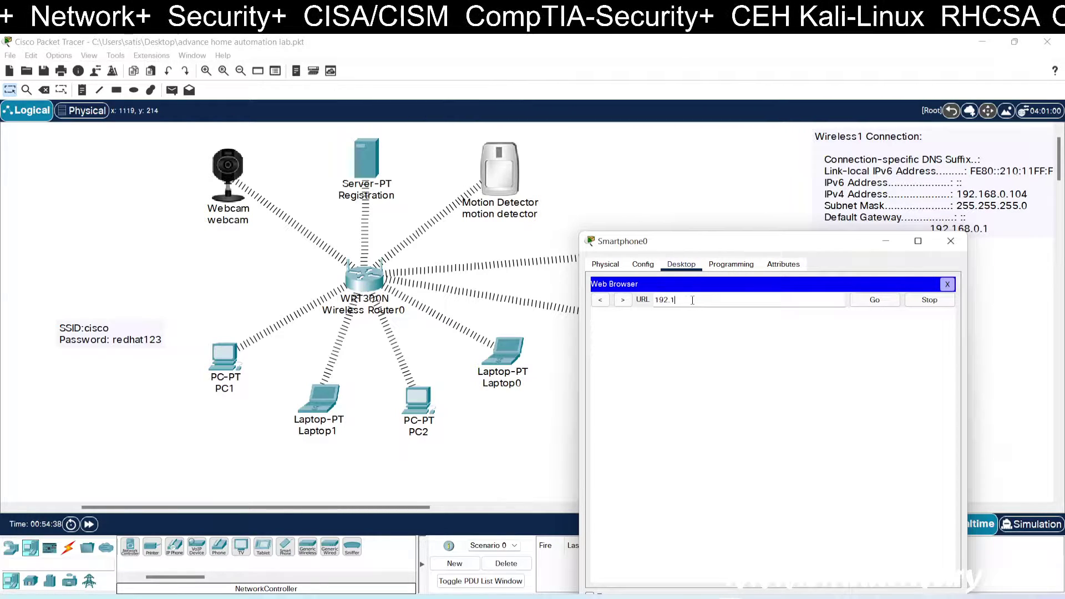
pyautogui.write('6.0')
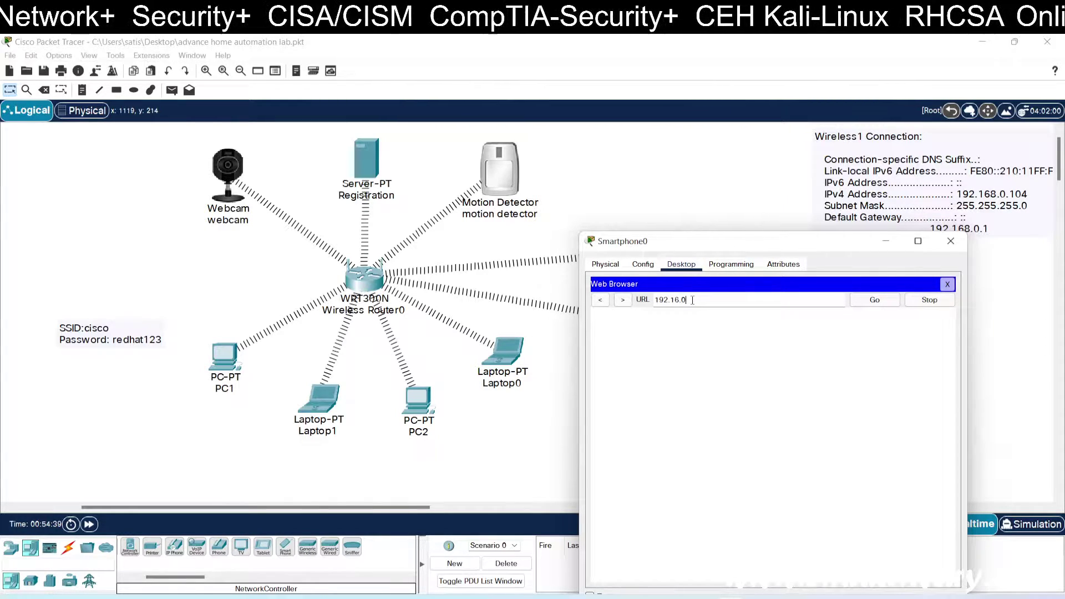
pyautogui.write('.104')
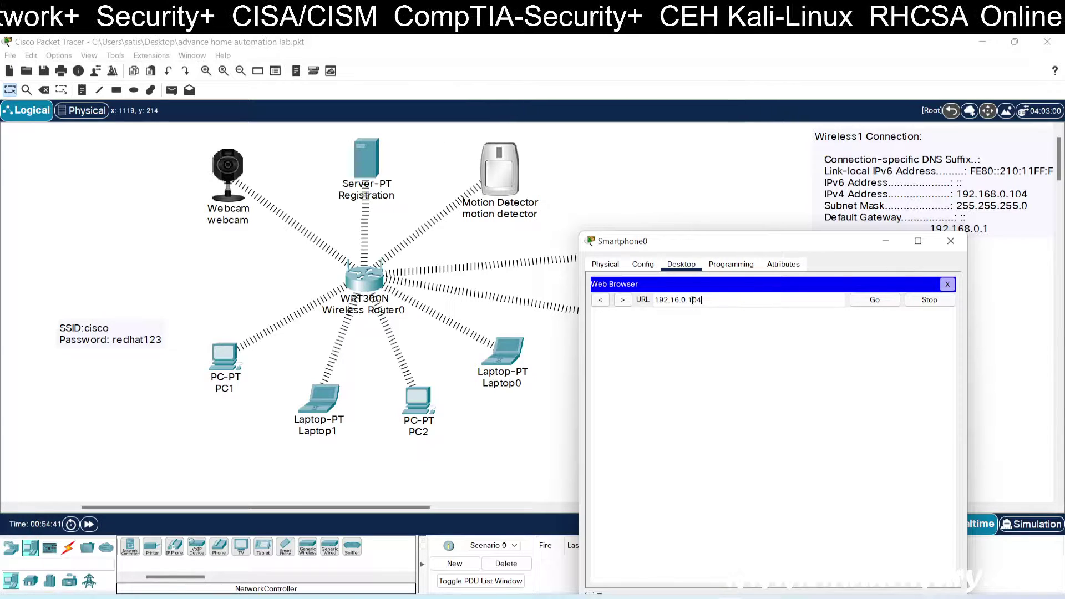
pyautogui.press('Return')
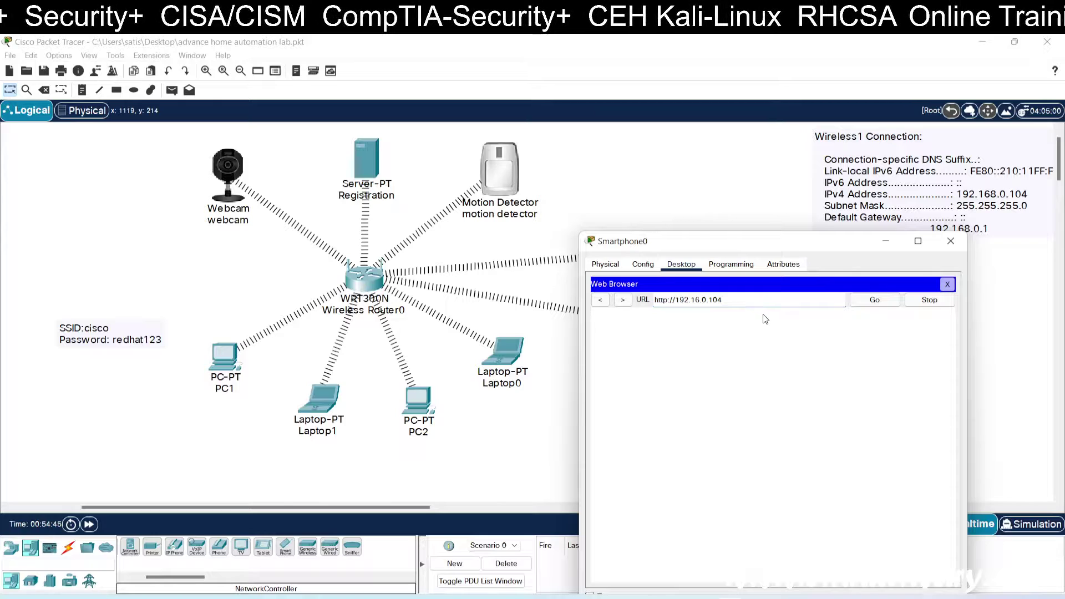
pyautogui.click(947, 284)
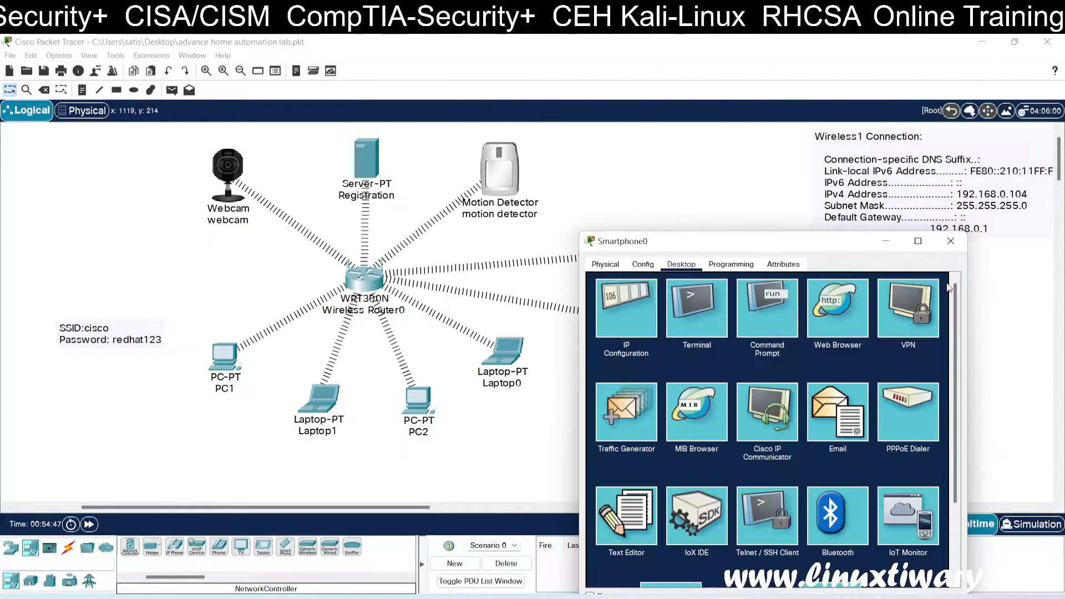
pyautogui.click(641, 264)
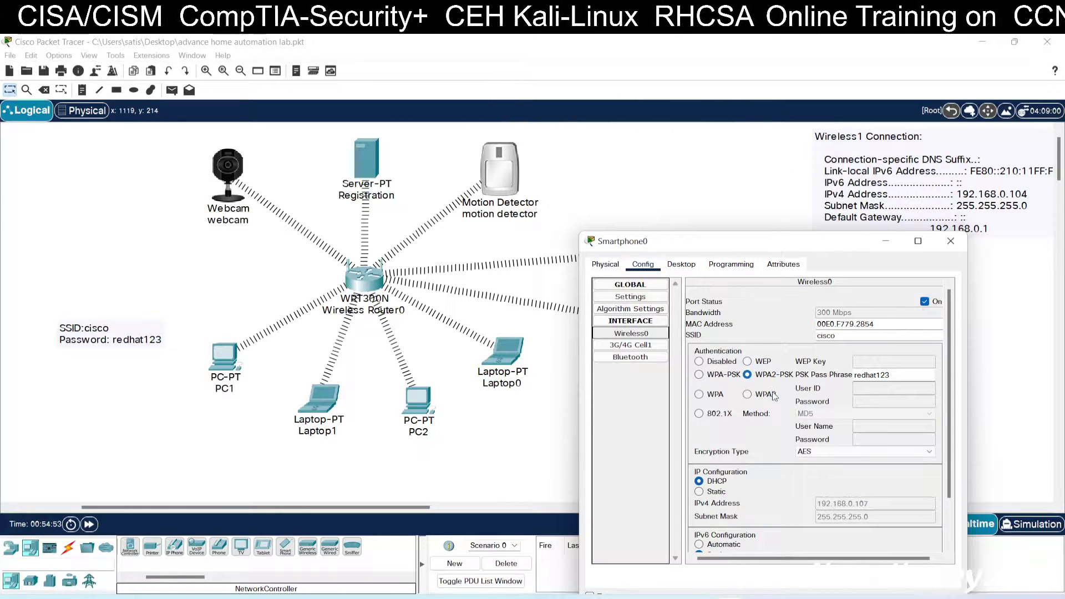
pyautogui.scroll(-3, 776, 396)
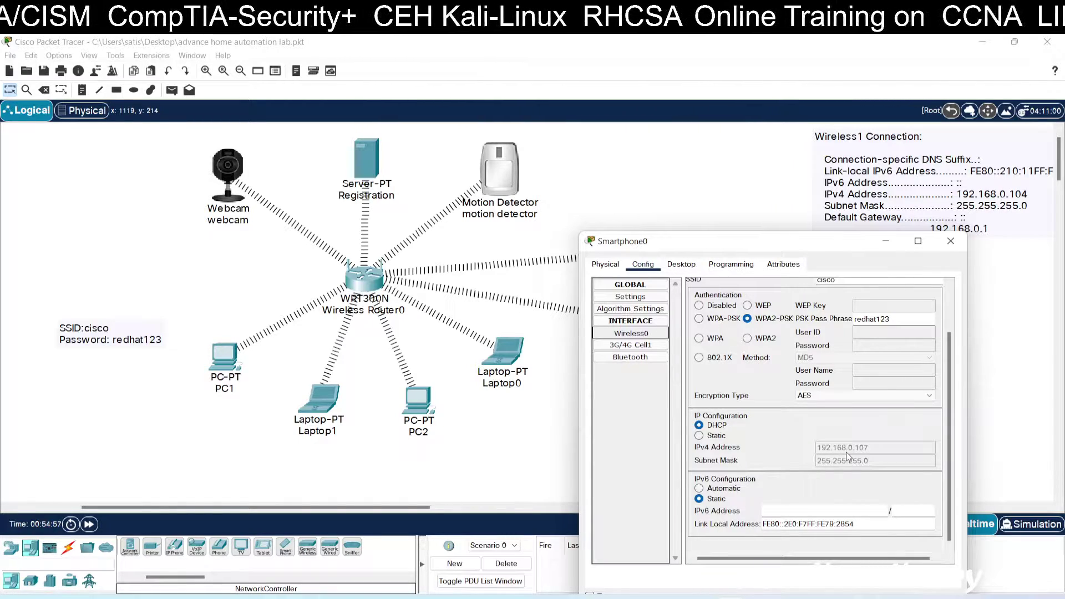
pyautogui.click(951, 241)
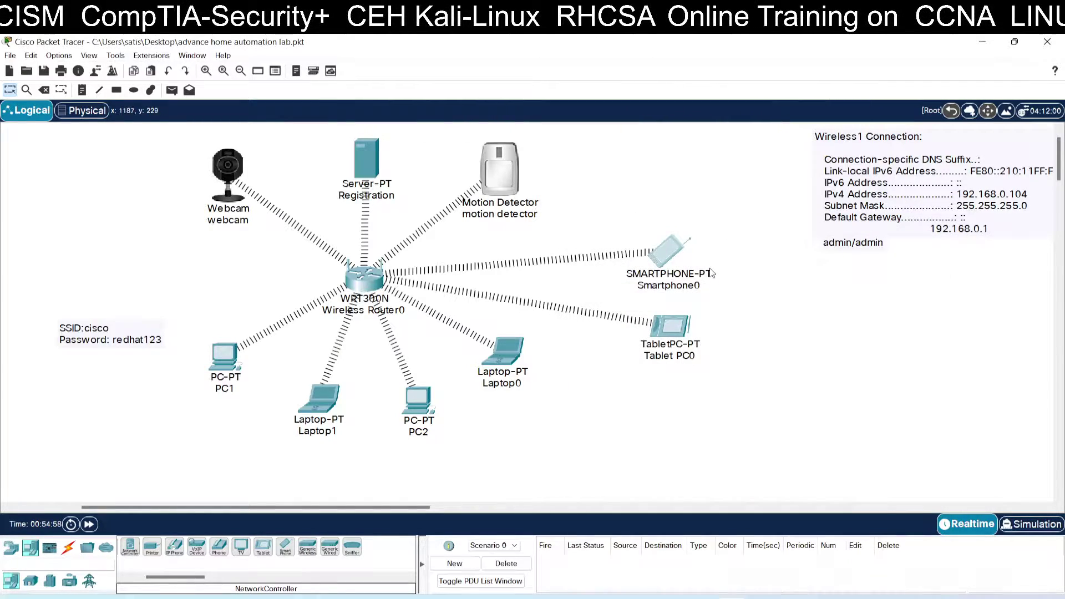
pyautogui.click(669, 260)
# Step: Ping 192.168.0.104 from Smartphone0's Command Prompt, getting 4 of 4 replies
pyautogui.click(454, 149)
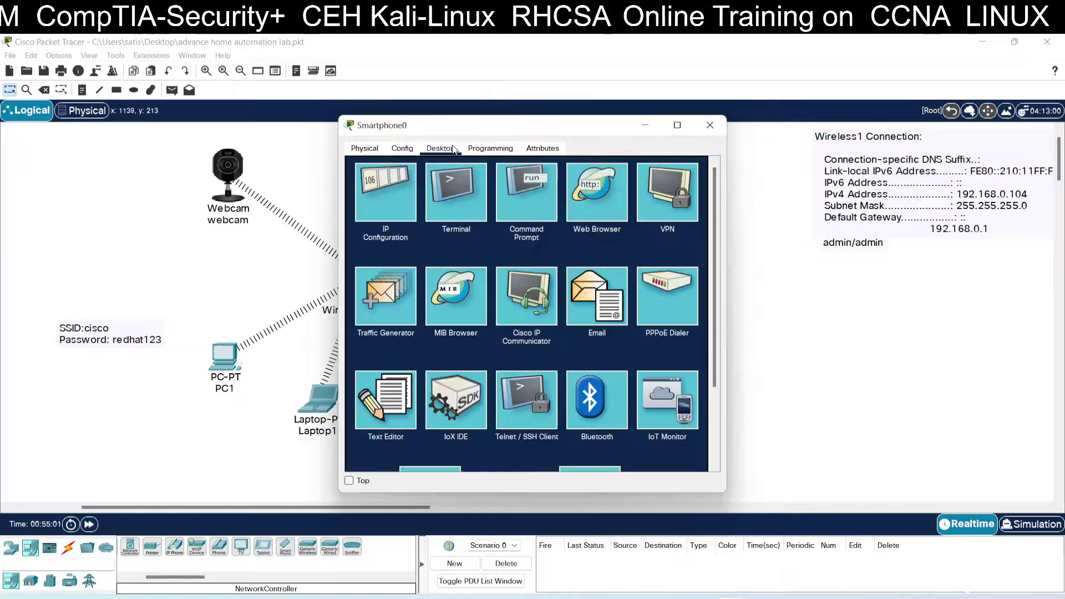
pyautogui.click(612, 202)
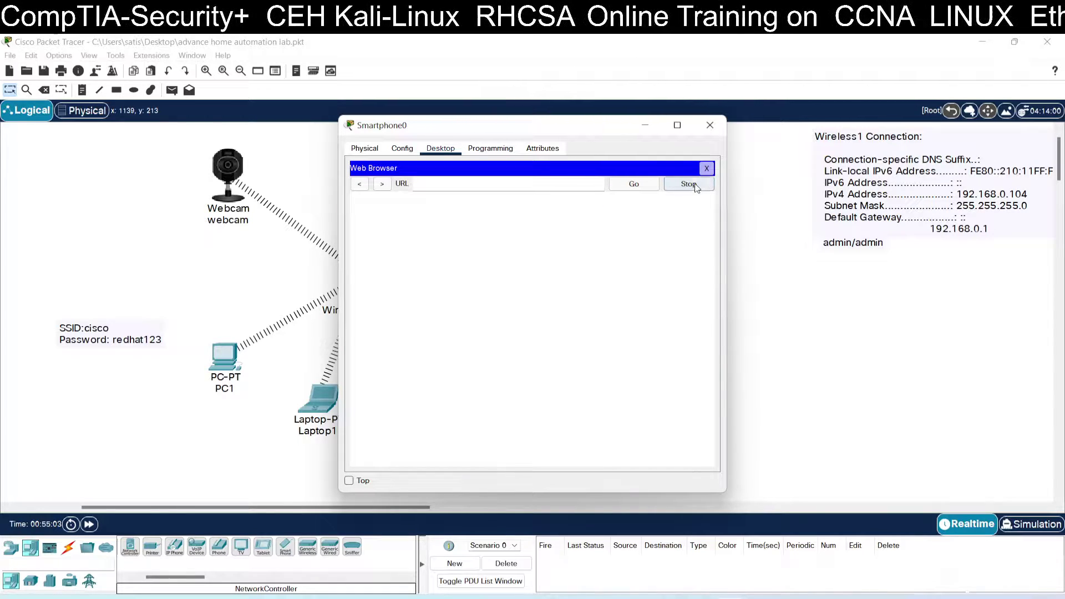
pyautogui.click(705, 169)
pyautogui.click(549, 204)
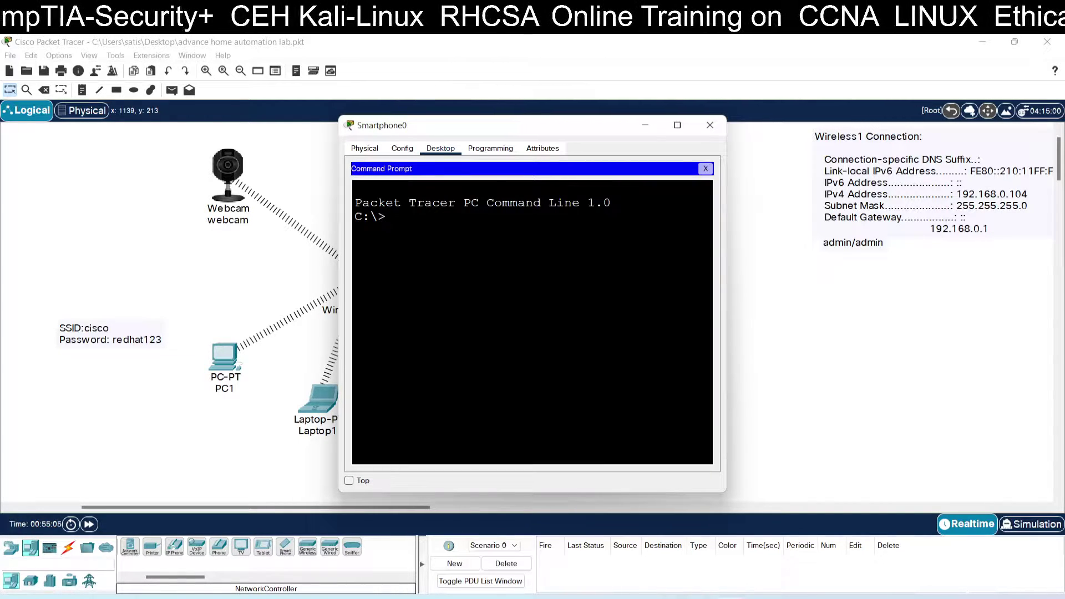
pyautogui.write('ping')
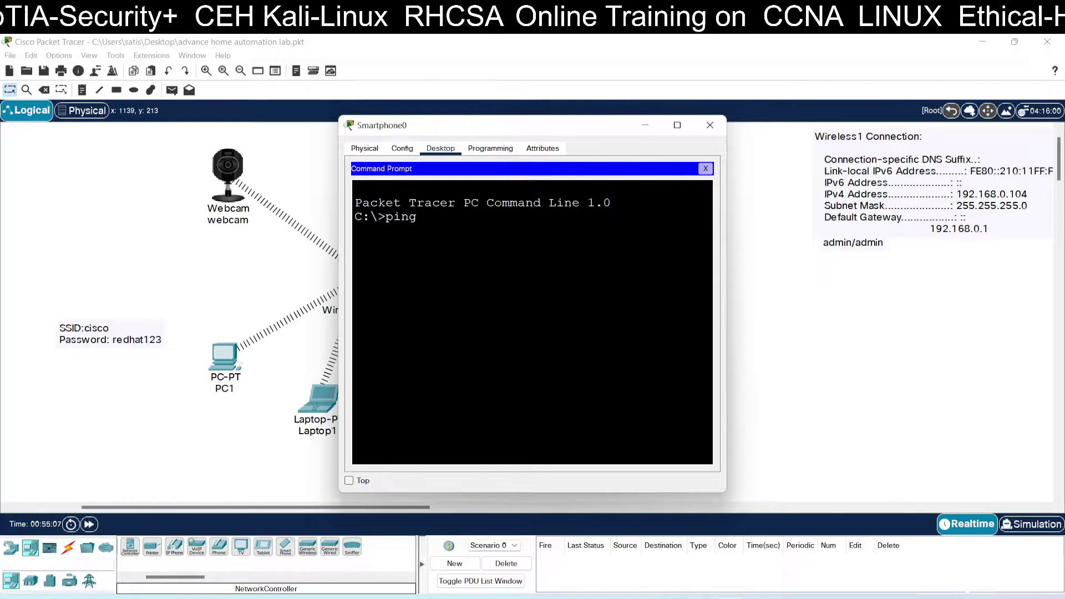
pyautogui.write(' 192.1')
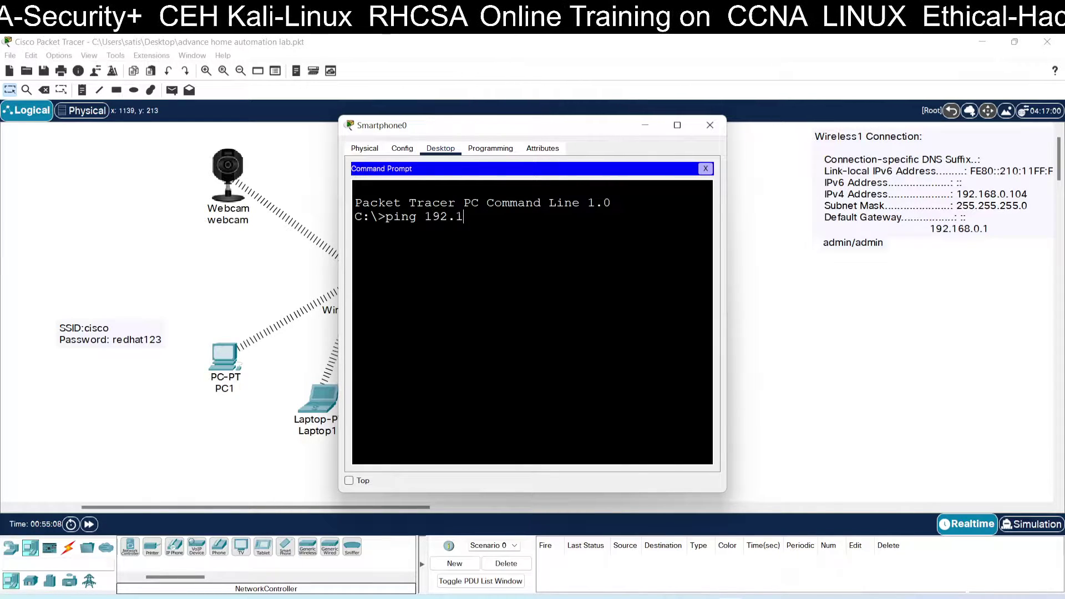
pyautogui.write('68.0')
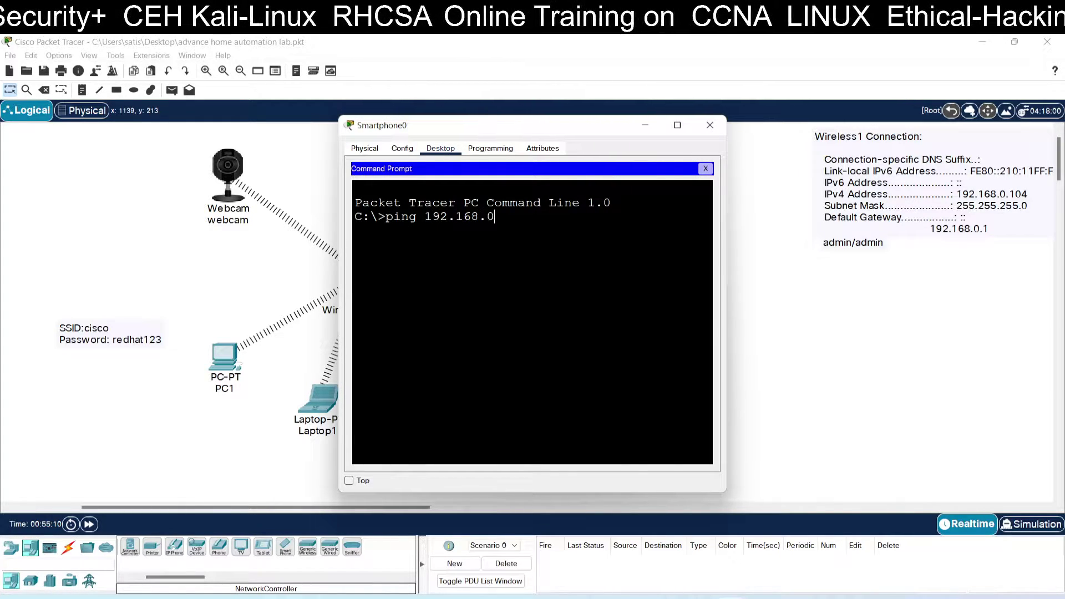
pyautogui.write('.104')
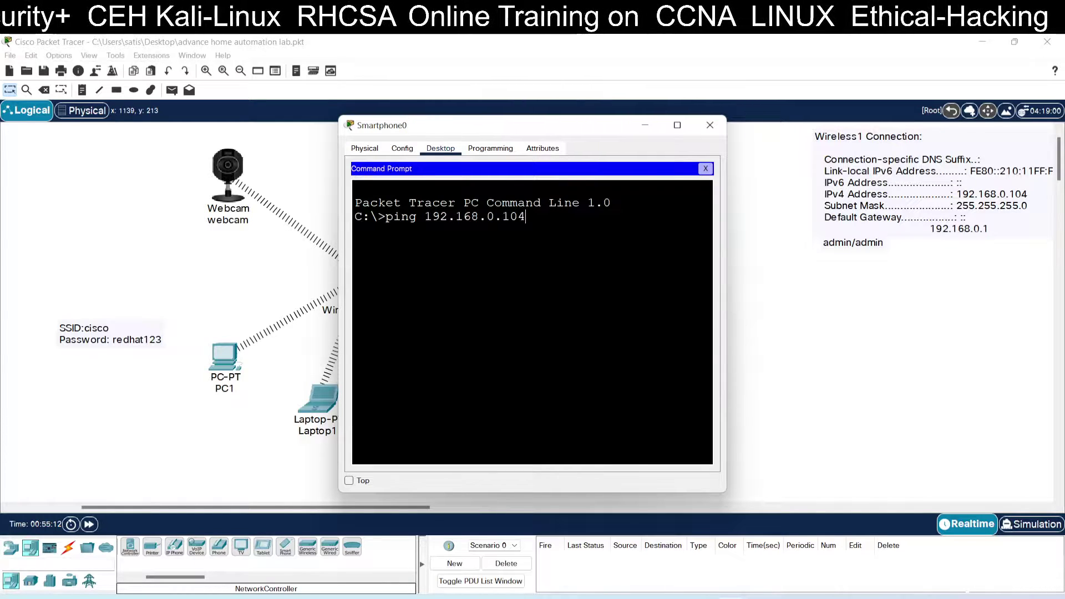
pyautogui.press('Return')
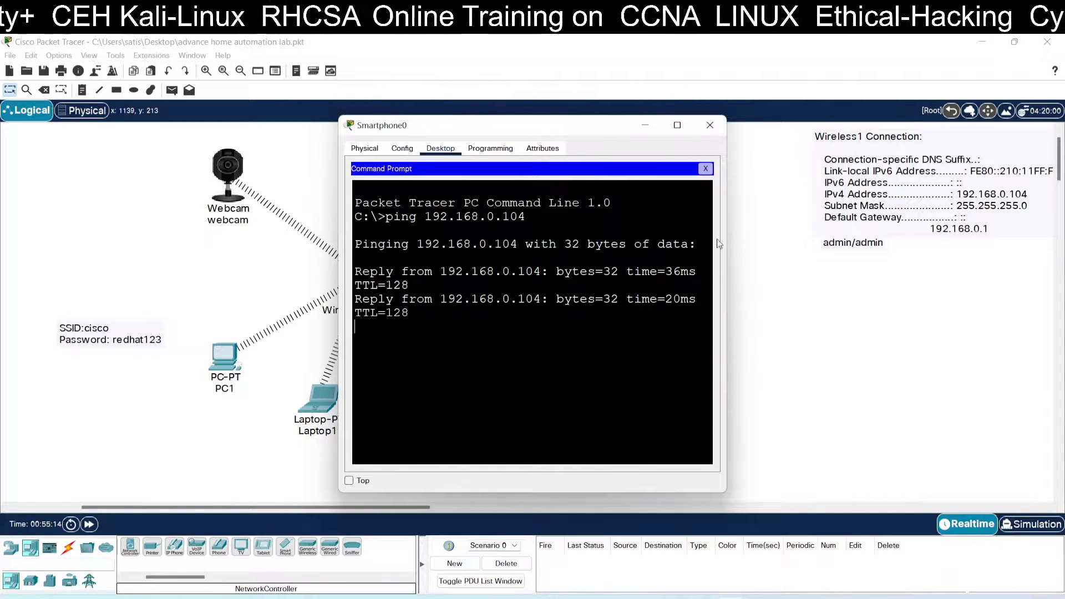
pyautogui.moveTo(720, 244); pyautogui.dragTo(837, 245)
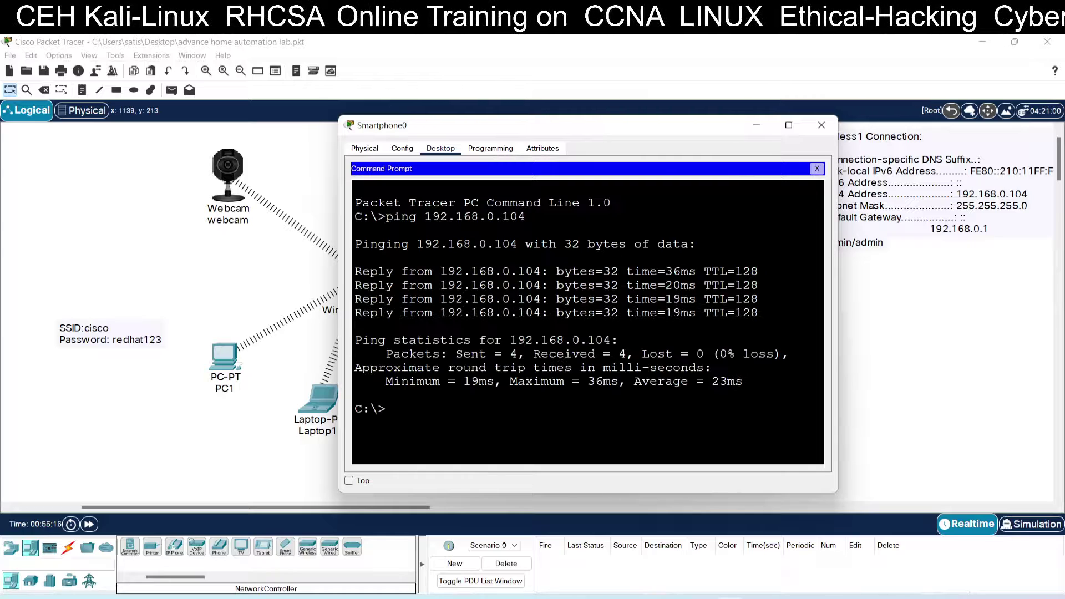
pyautogui.click(817, 169)
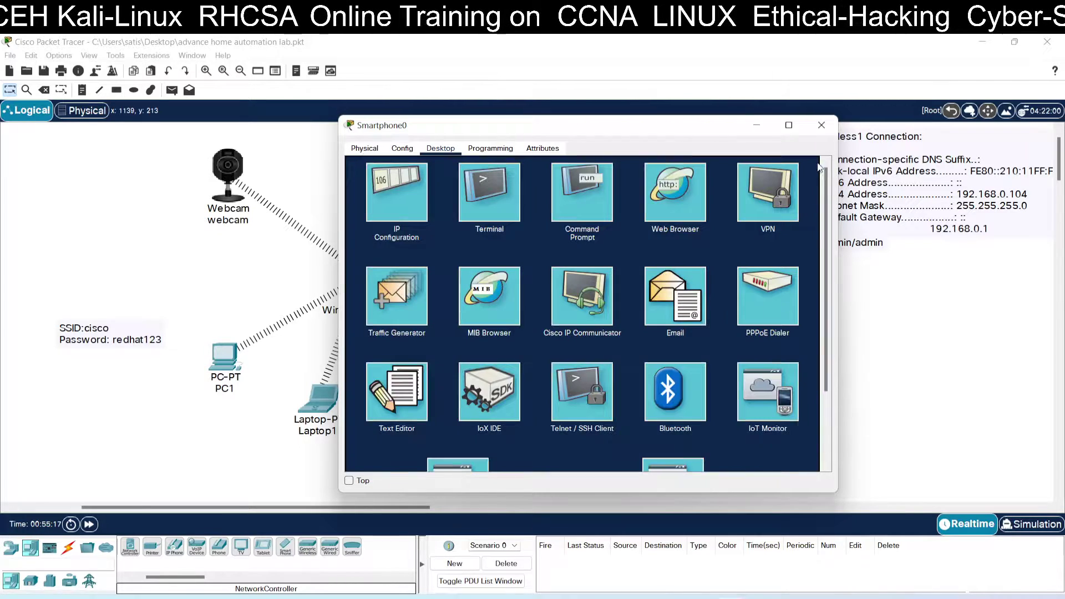
pyautogui.click(699, 181)
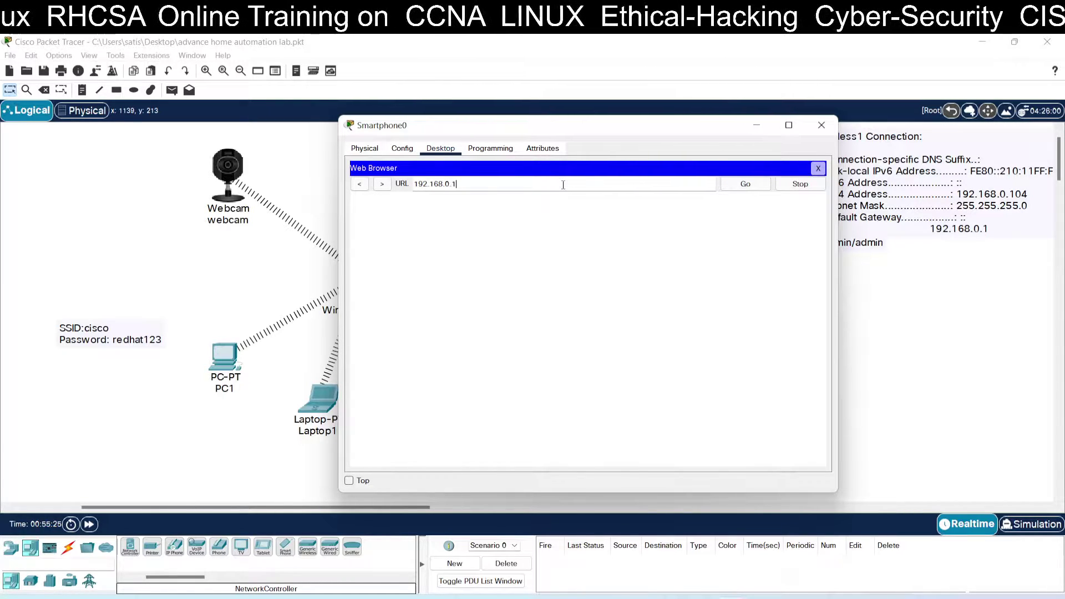
pyautogui.press('Return')
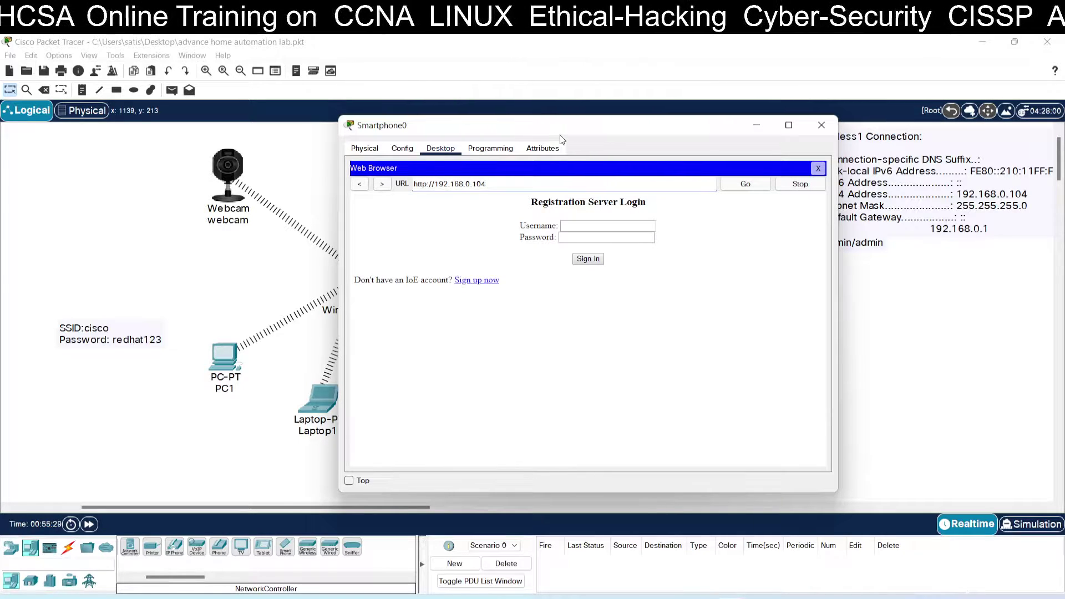
pyautogui.moveTo(565, 135); pyautogui.dragTo(294, 235)
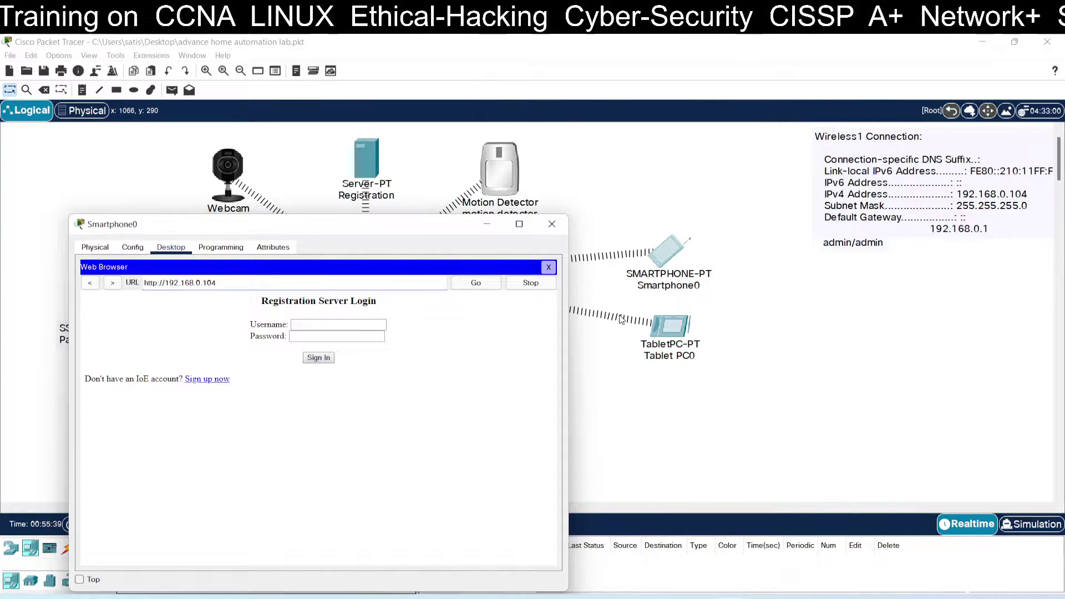
pyautogui.click(365, 325)
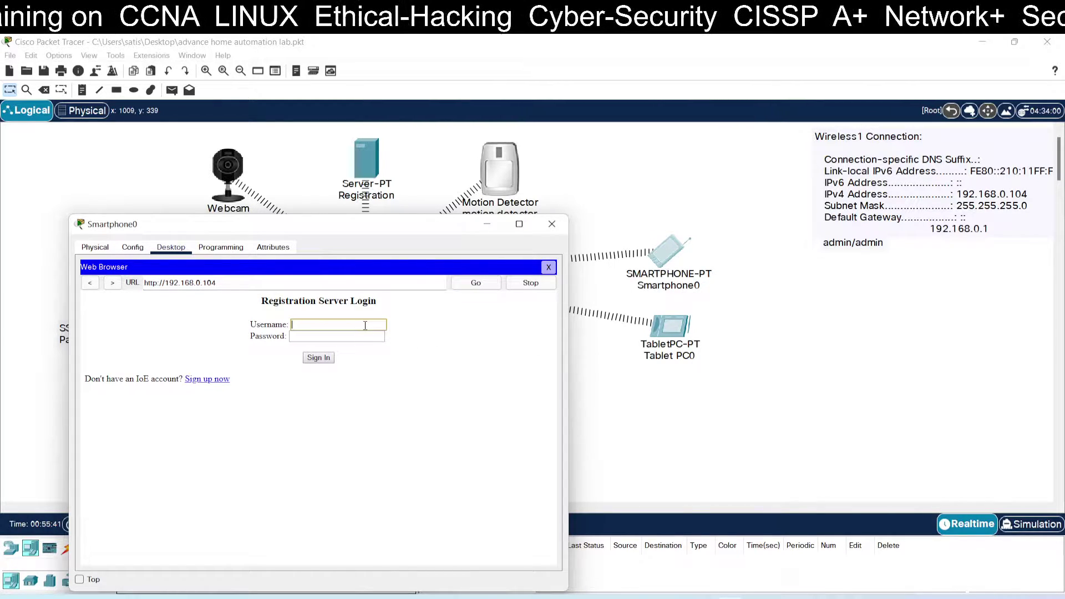
pyautogui.write('admi')
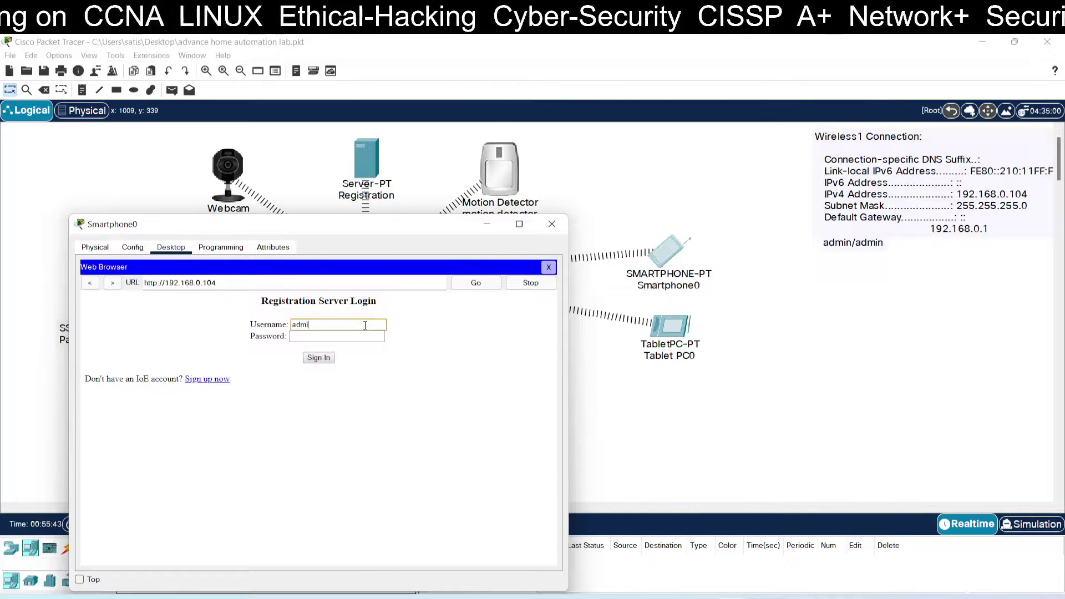
pyautogui.write('n')
pyautogui.press('Tab')
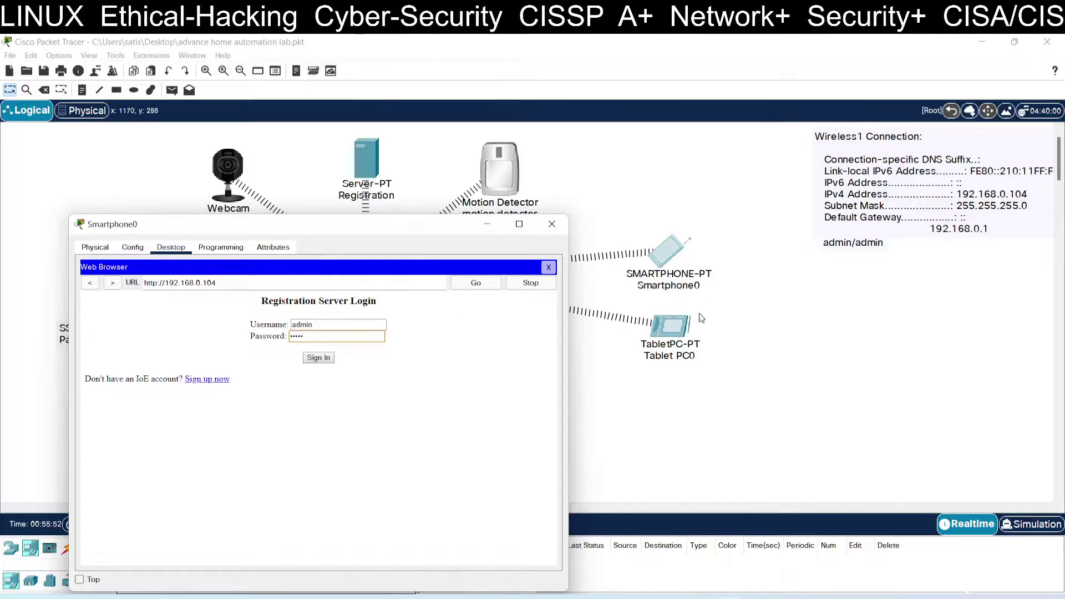
pyautogui.moveTo(442, 228); pyautogui.dragTo(869, 305)
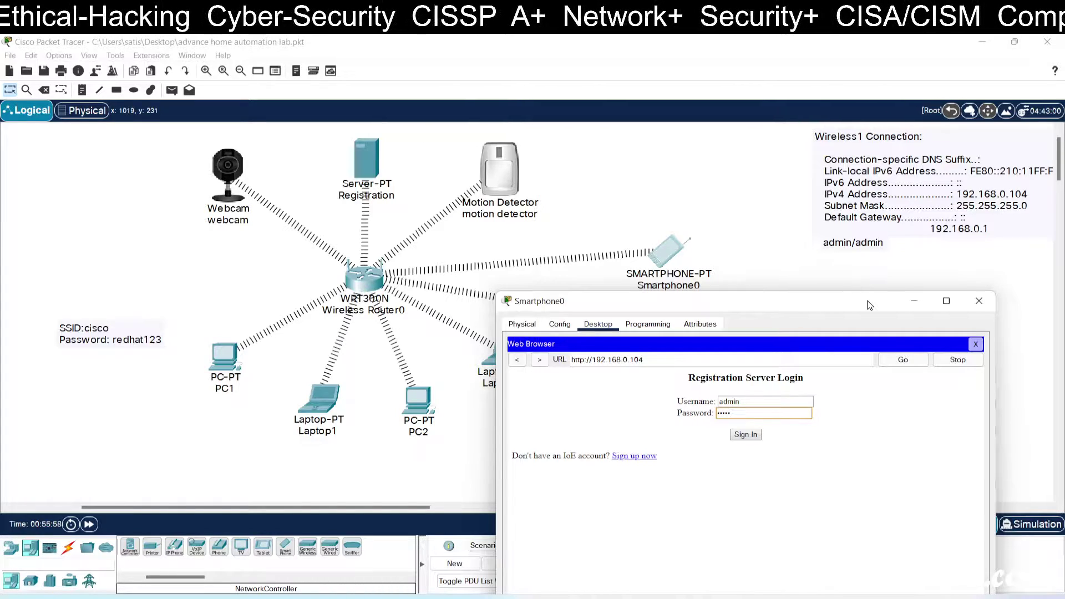
pyautogui.moveTo(870, 305); pyautogui.dragTo(535, 187)
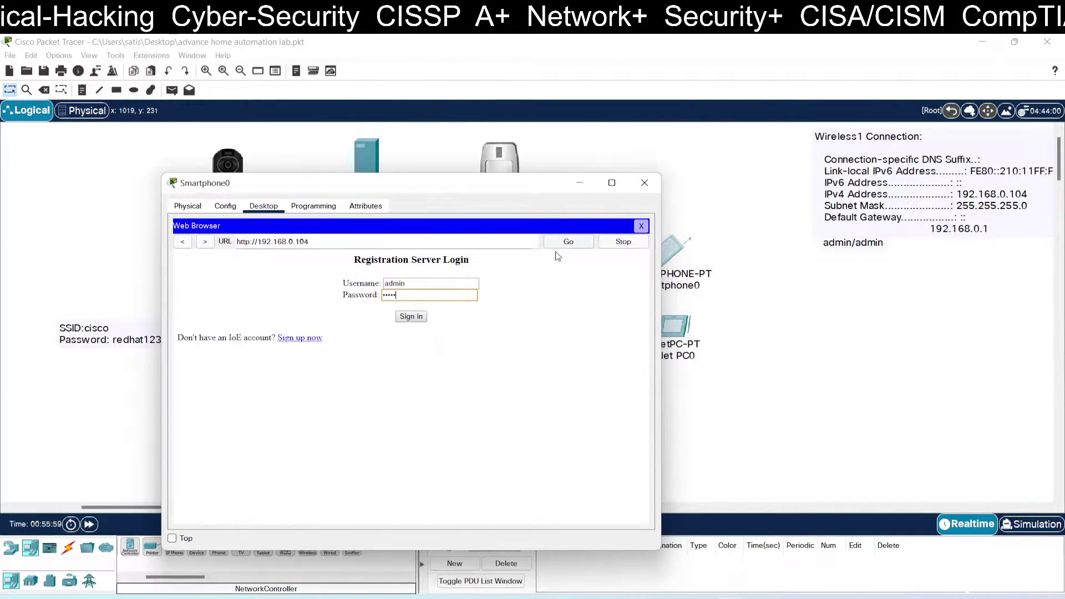
pyautogui.click(420, 317)
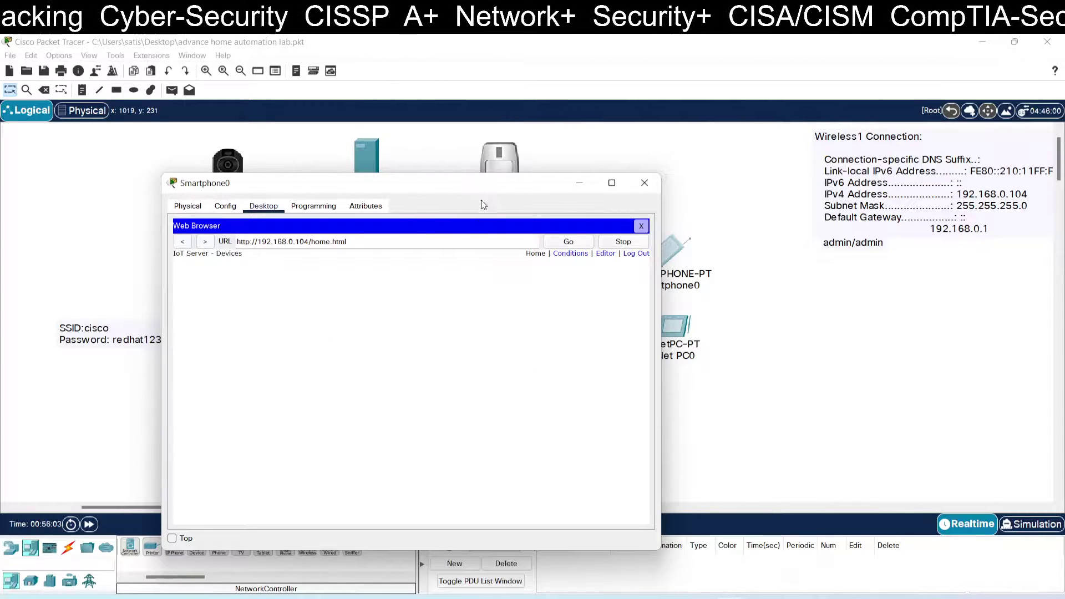
# Step: Shift the smartphone window right and open the empty Device Conditions page
pyautogui.moveTo(482, 185); pyautogui.dragTo(811, 217)
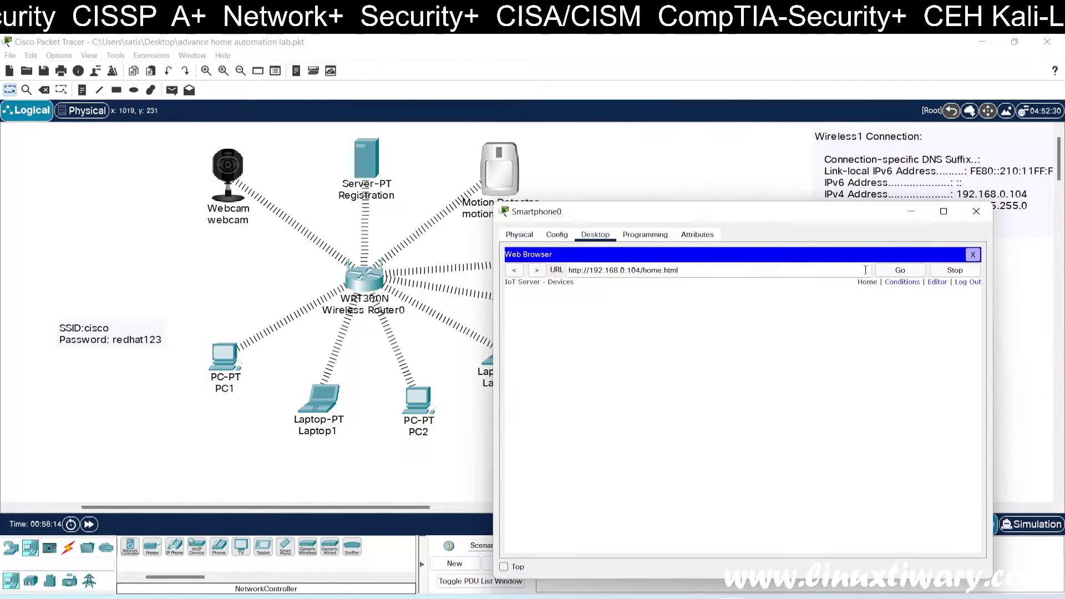
pyautogui.click(899, 284)
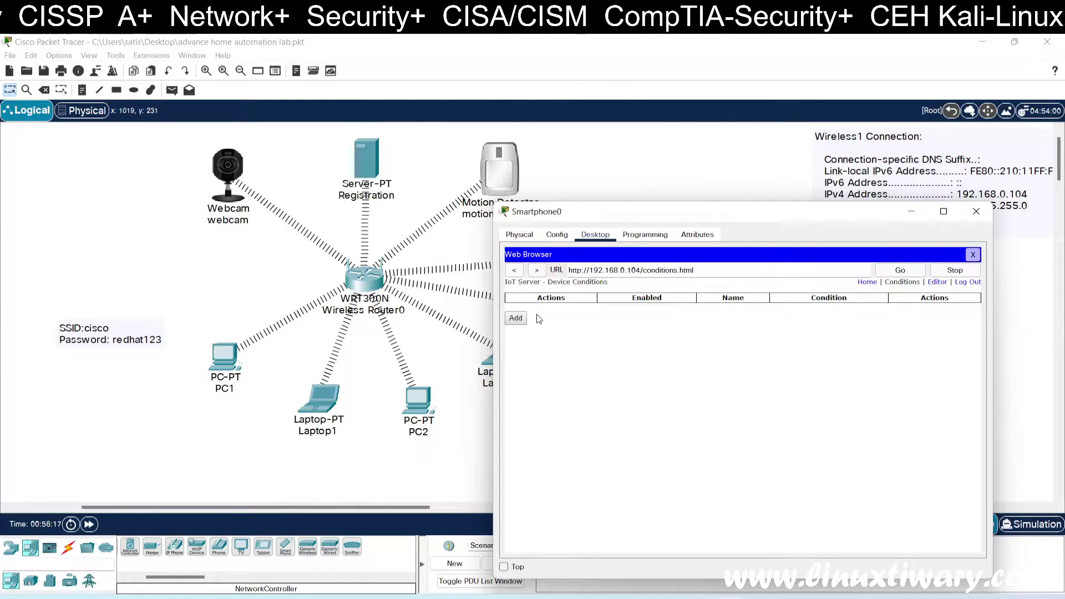
# Step: Start a new rule named 'camera on' and choose a device for its condition
pyautogui.click(516, 319)
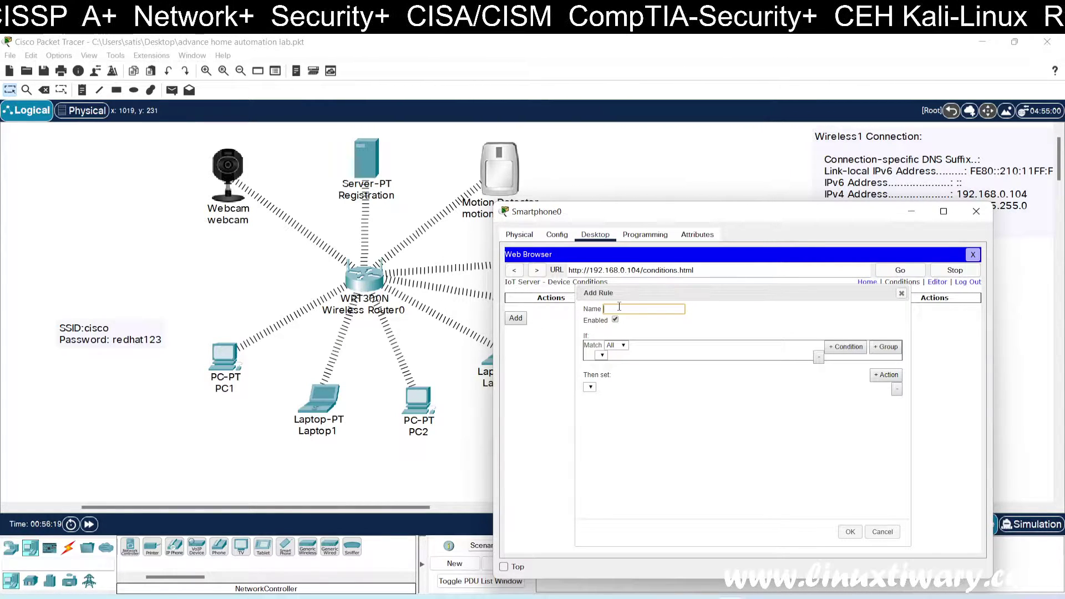
pyautogui.write('camera on')
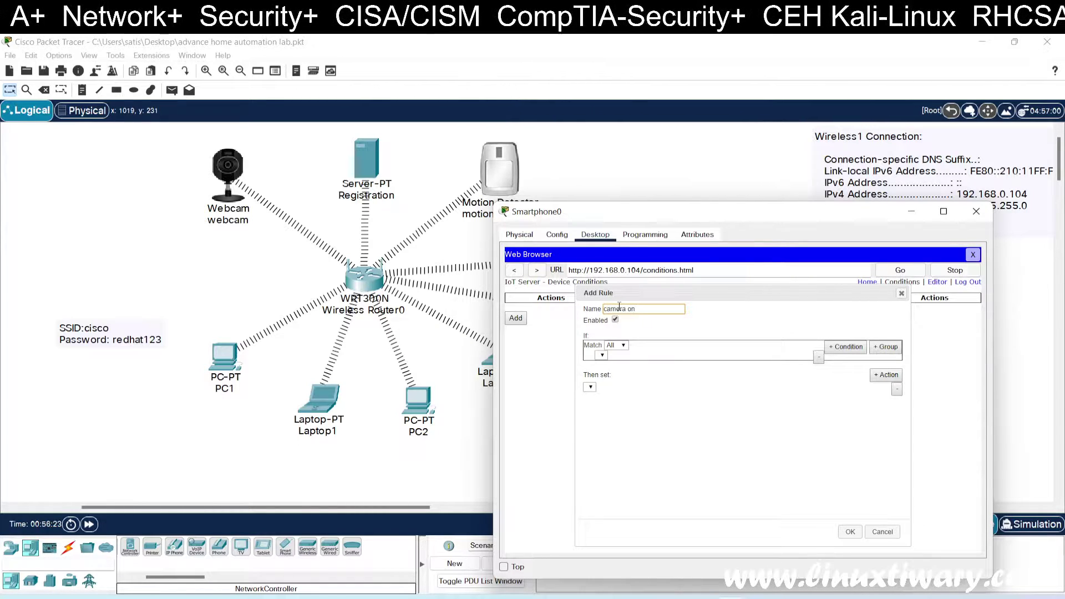
pyautogui.click(633, 350)
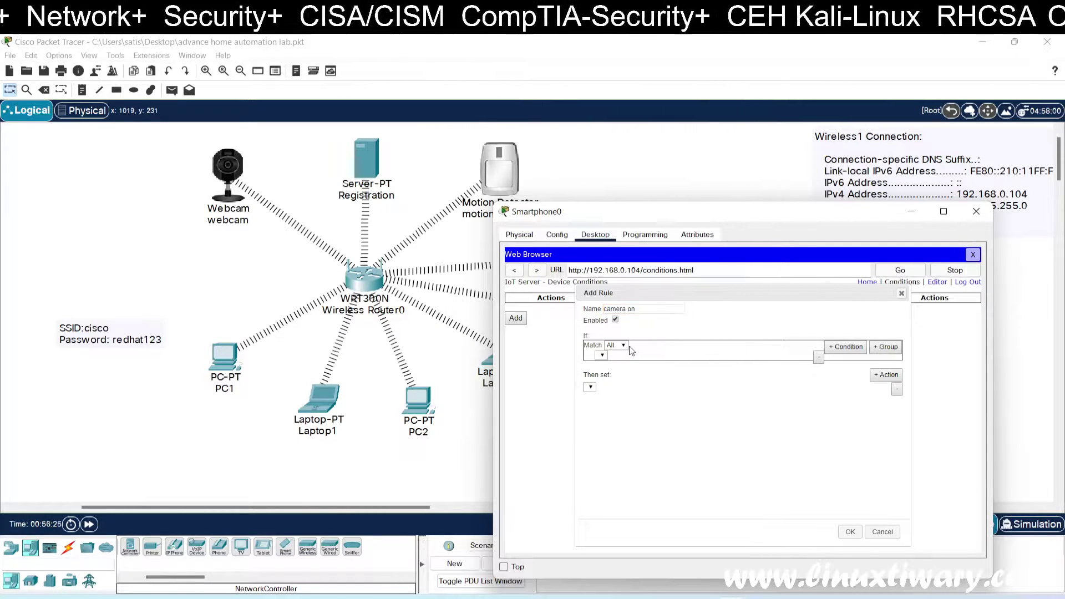
pyautogui.click(604, 357)
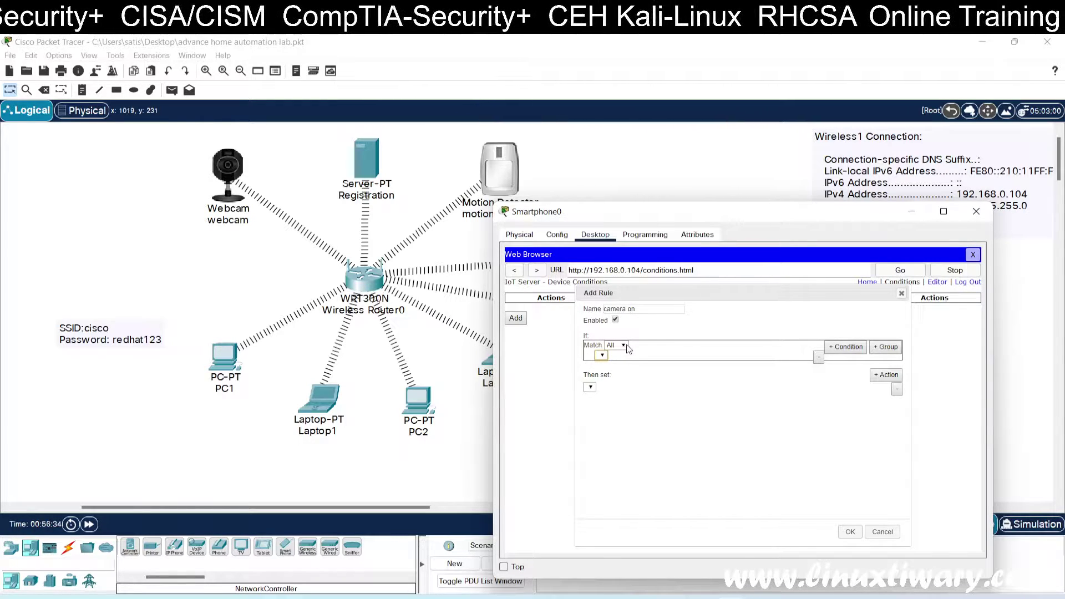
pyautogui.moveTo(873, 291); pyautogui.dragTo(849, 284)
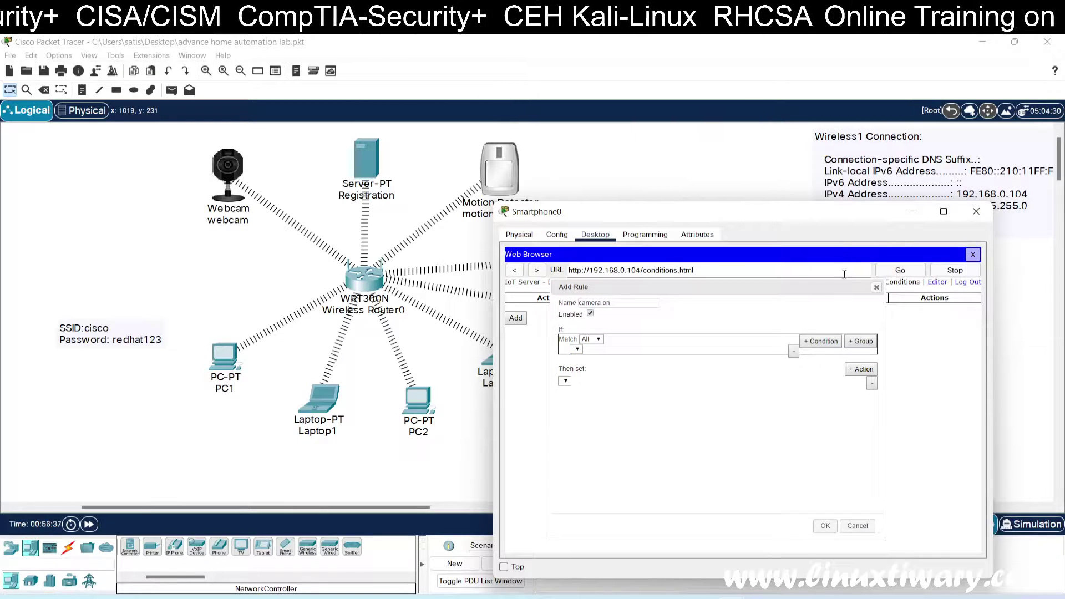
# Step: Toggle the rule between Match Any and All, add a condition, then discard the rule
pyautogui.click(597, 340)
pyautogui.click(588, 357)
pyautogui.click(597, 340)
pyautogui.click(586, 349)
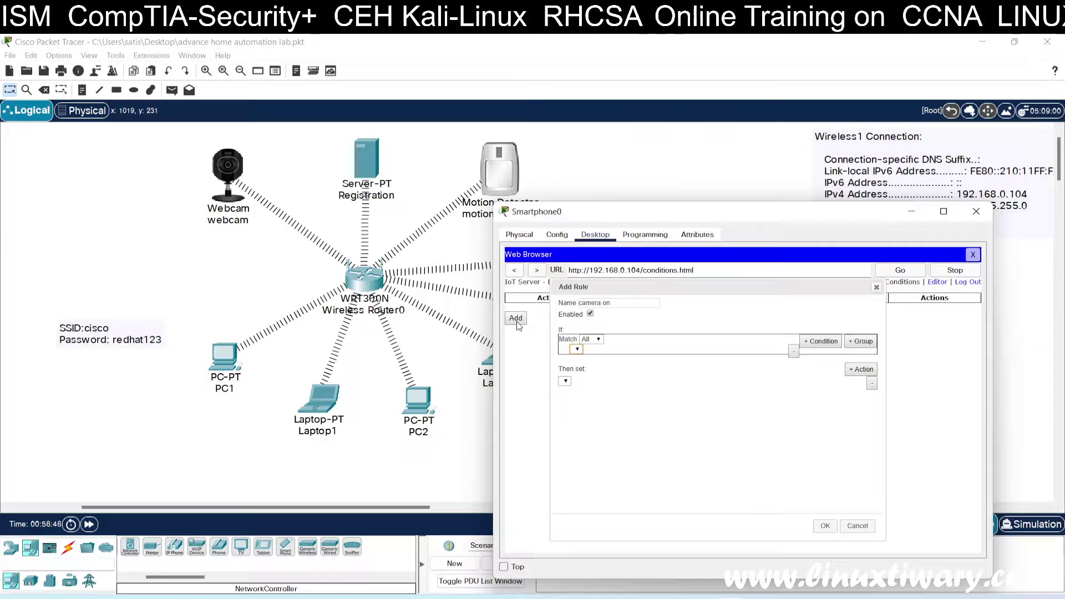
pyautogui.click(825, 343)
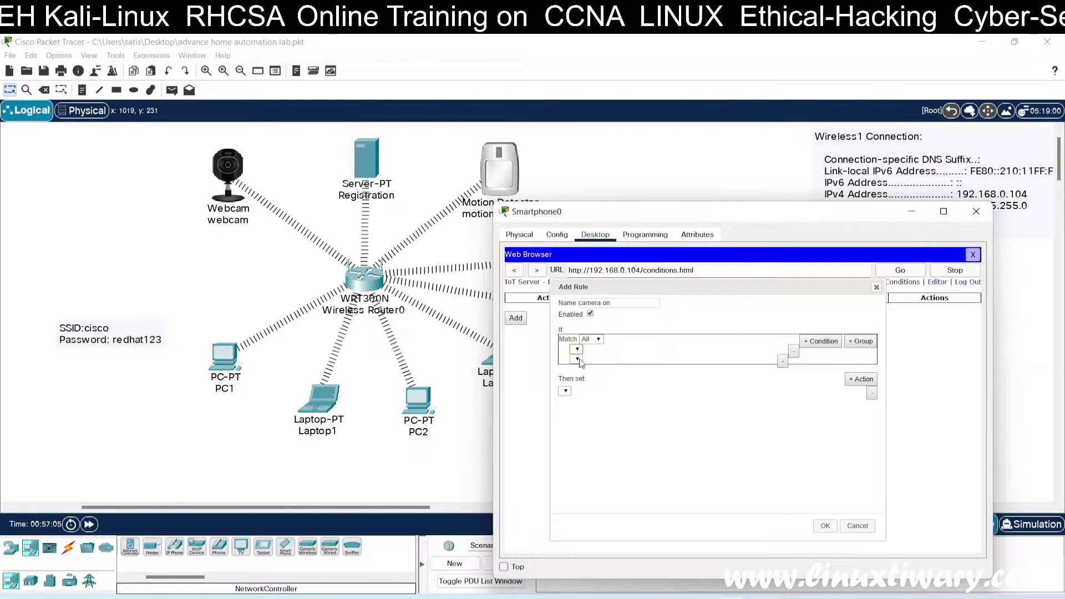
pyautogui.click(876, 287)
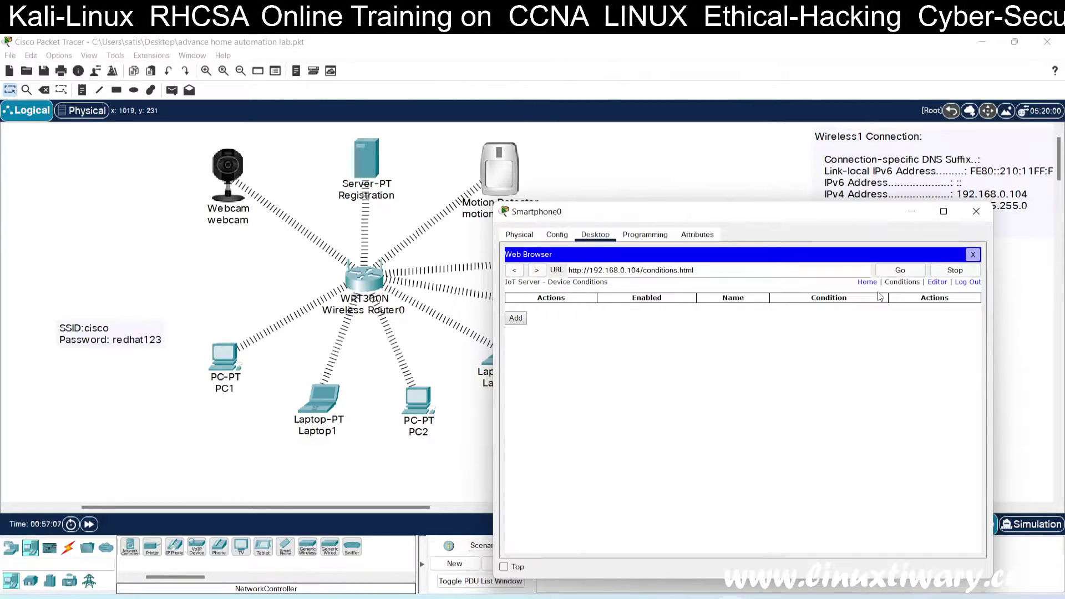
# Step: Close Smartphone0 and open the Registration server's web browser
pyautogui.click(973, 254)
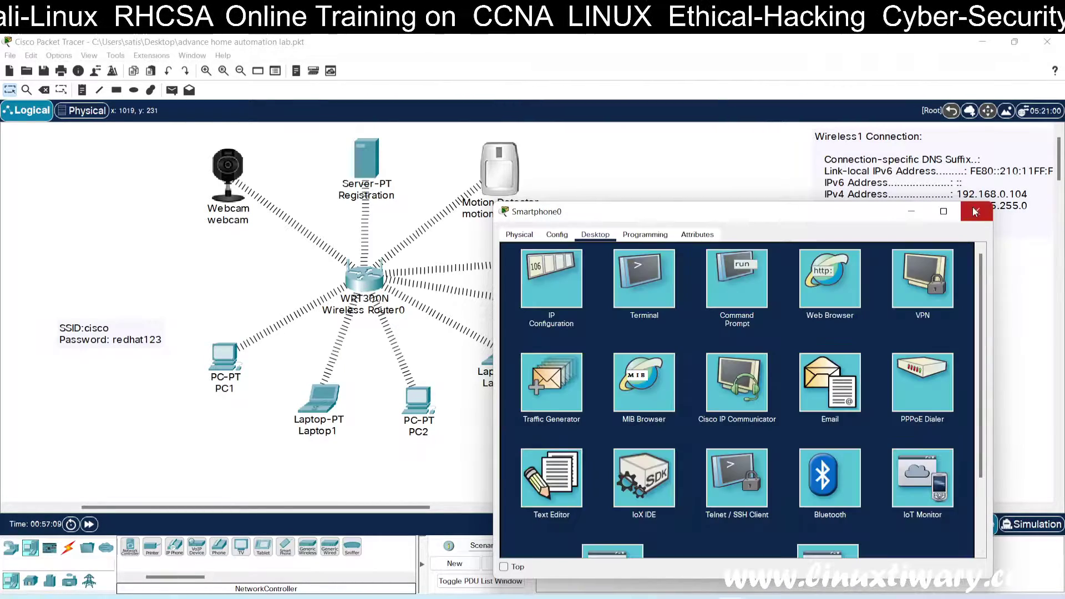
pyautogui.click(976, 210)
pyautogui.click(367, 161)
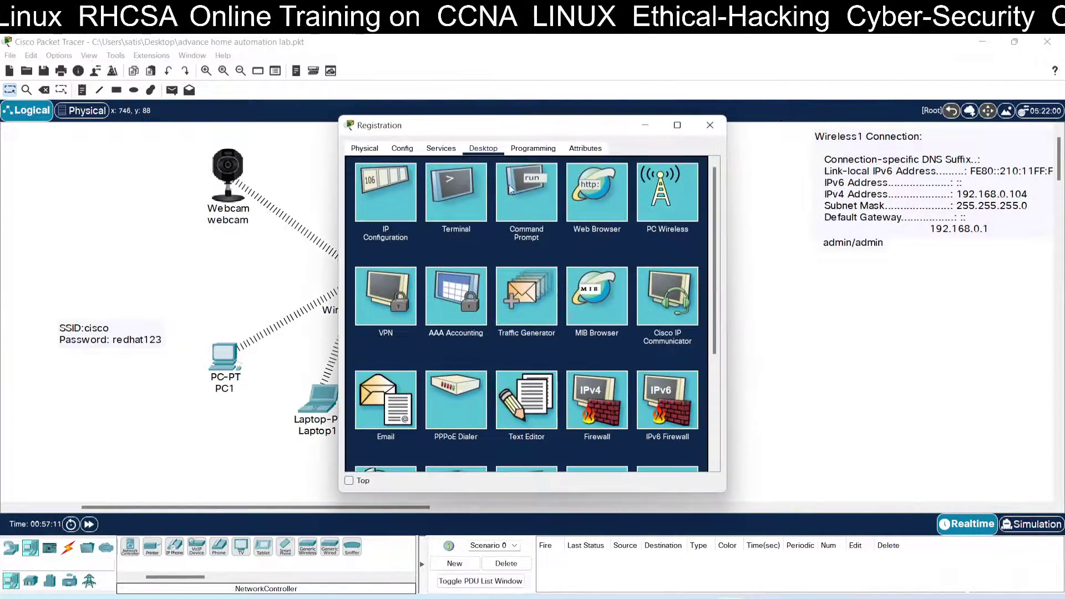
pyautogui.click(598, 208)
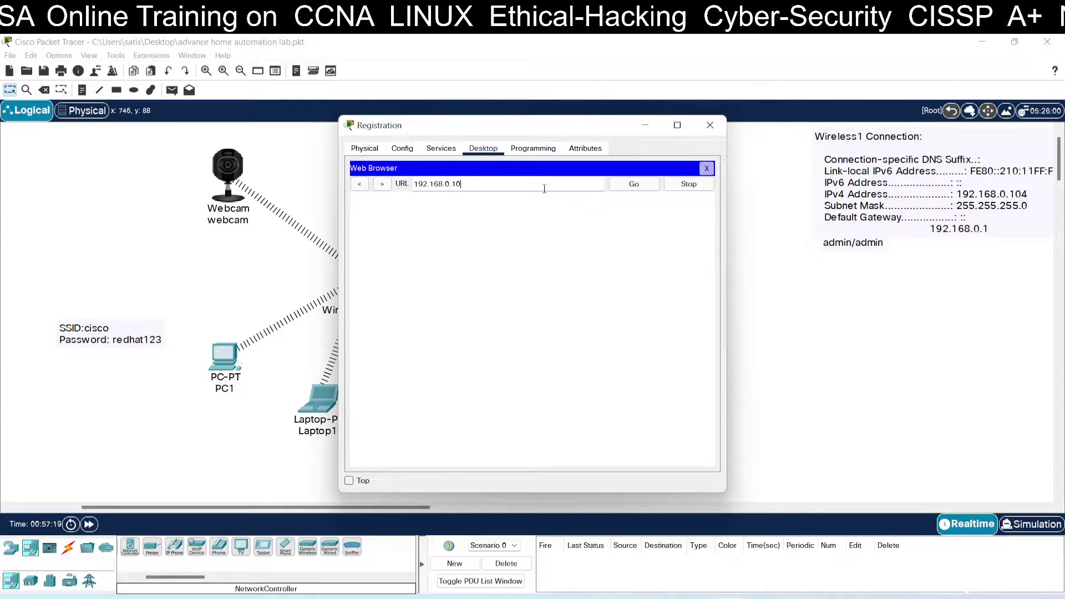
# Step: Load 192.168.0.104 and sign in with the admin username and password
pyautogui.press('Return')
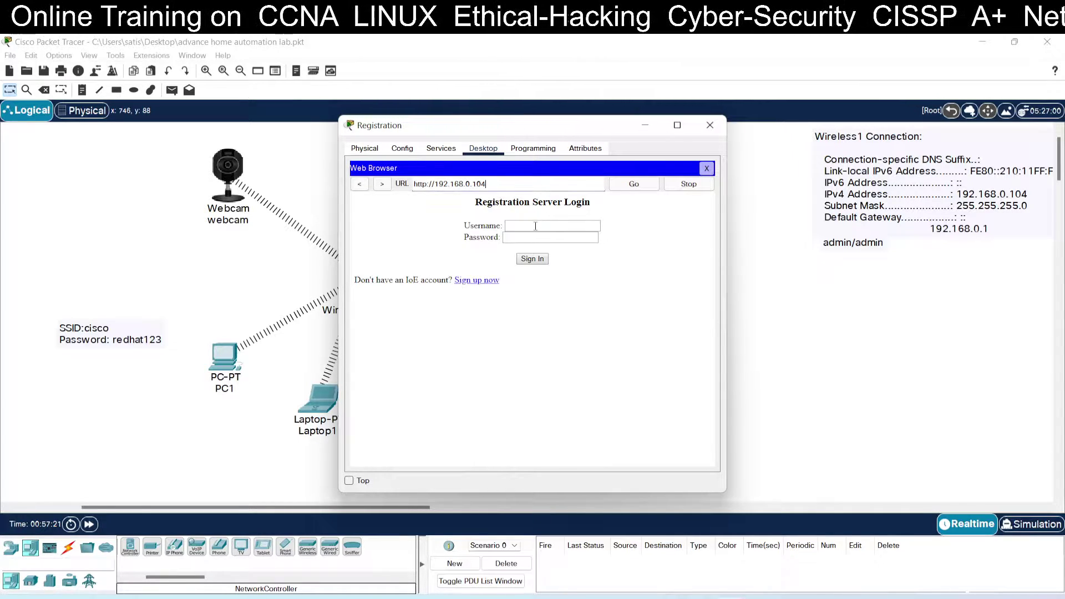
pyautogui.click(536, 226)
pyautogui.write('admin')
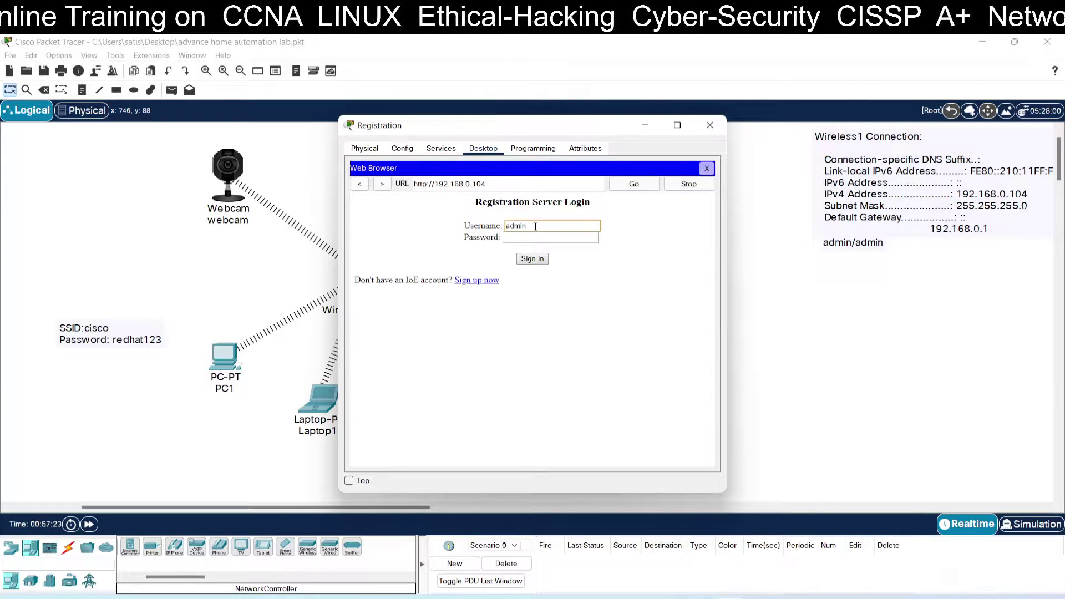
pyautogui.press('Tab')
pyautogui.write('a')
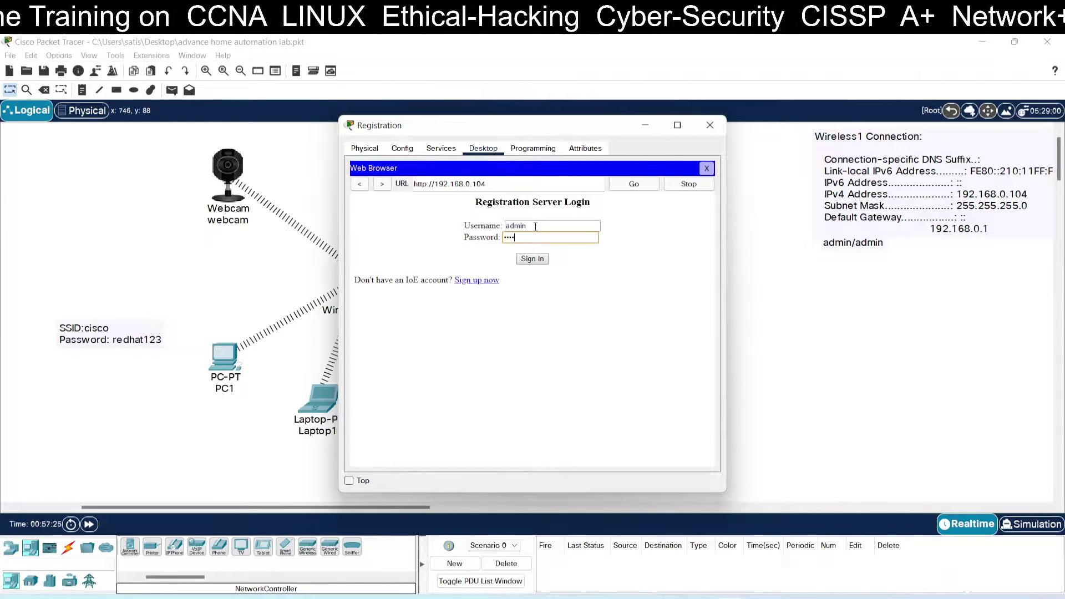
pyautogui.click(538, 259)
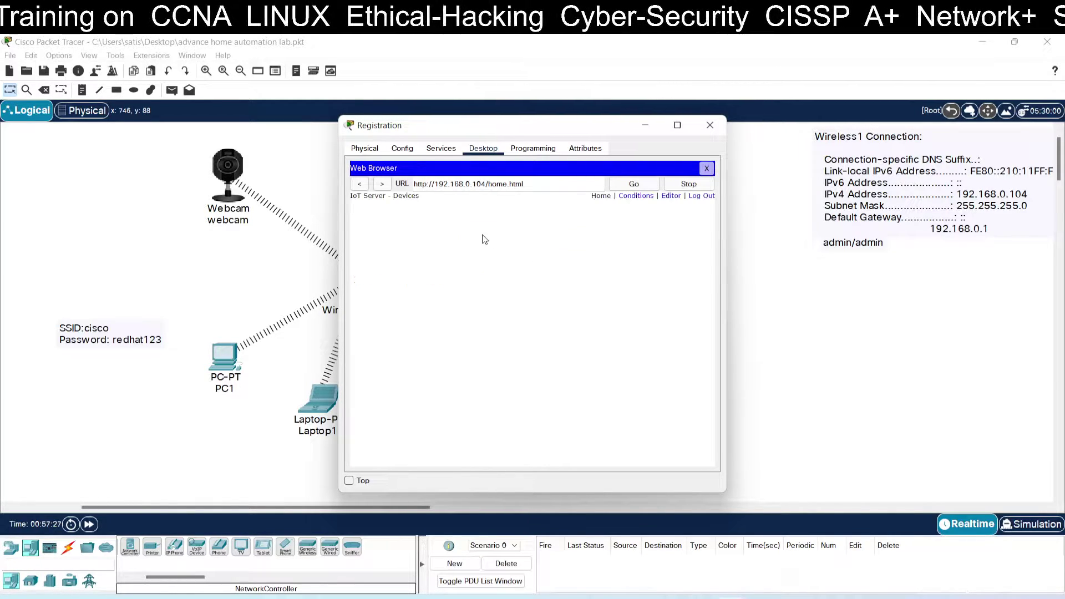
# Step: On the Conditions page, start a rule named 'camera on' and add a second condition
pyautogui.click(630, 197)
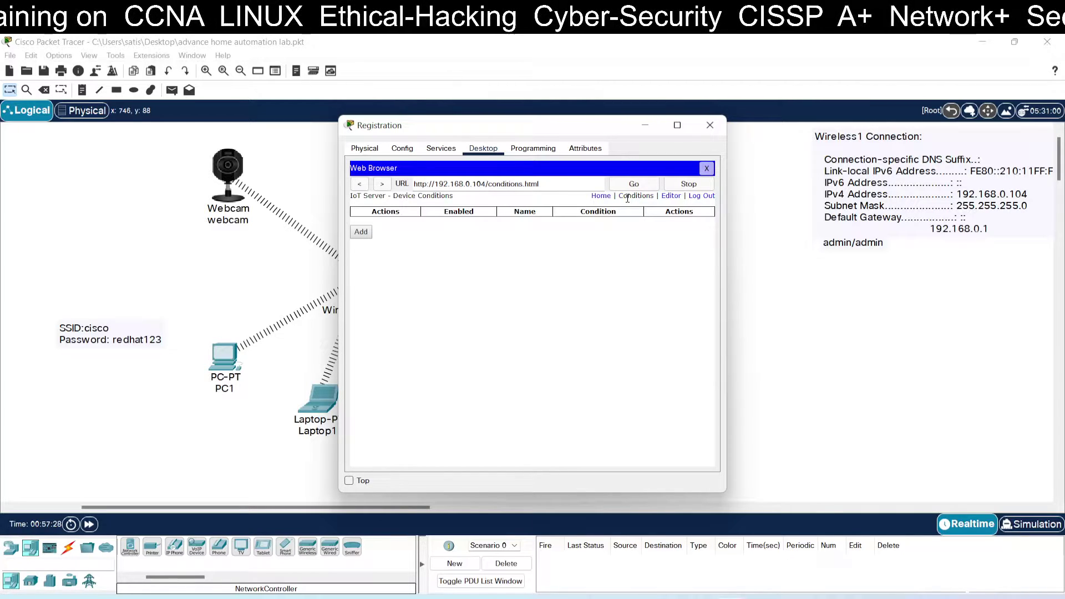
pyautogui.click(365, 232)
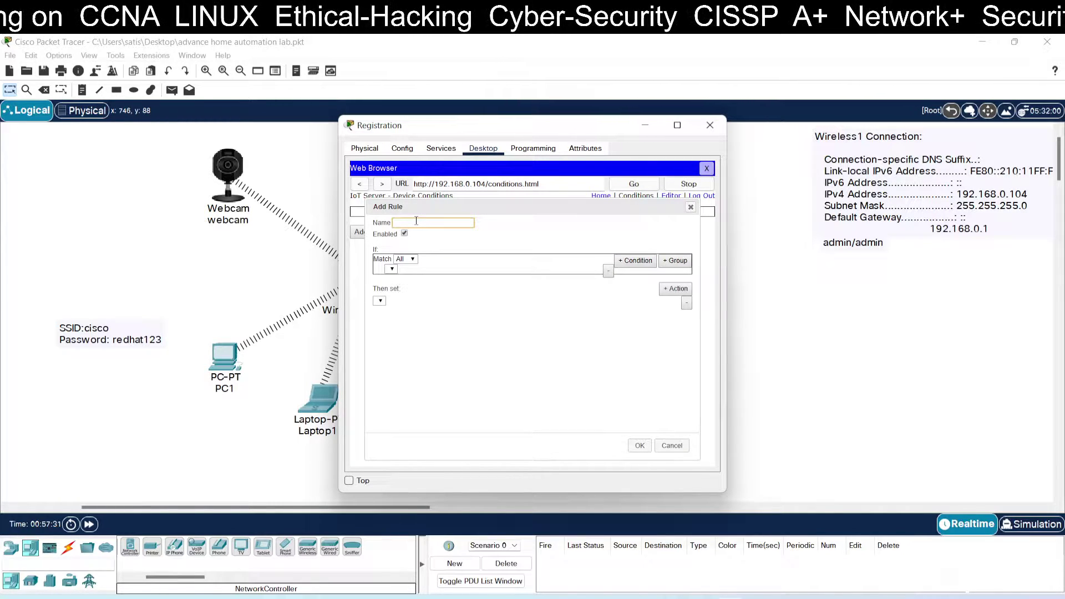
pyautogui.write('camera on')
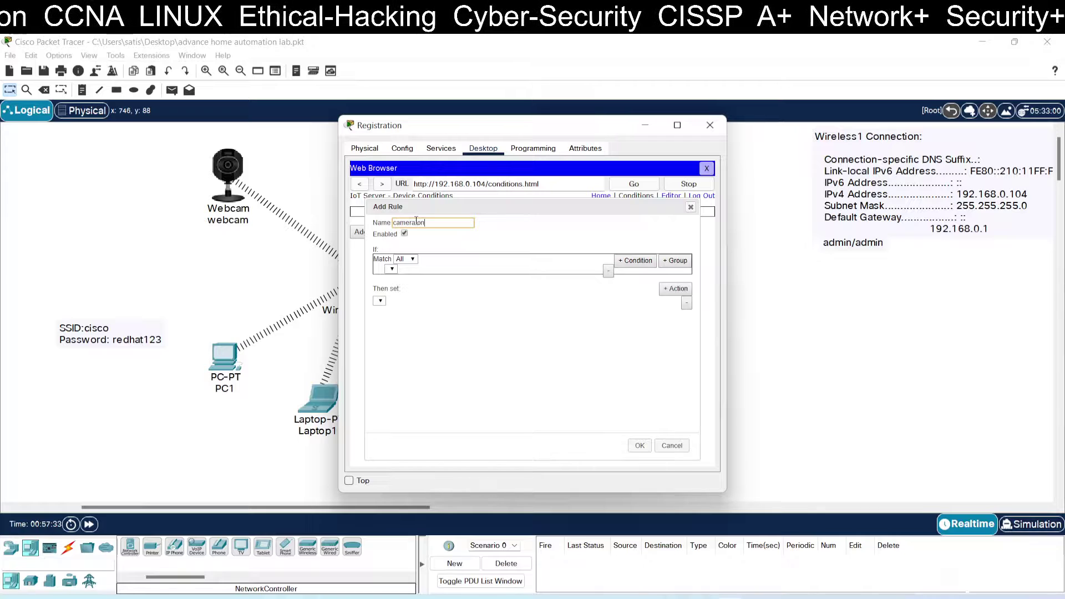
pyautogui.click(415, 270)
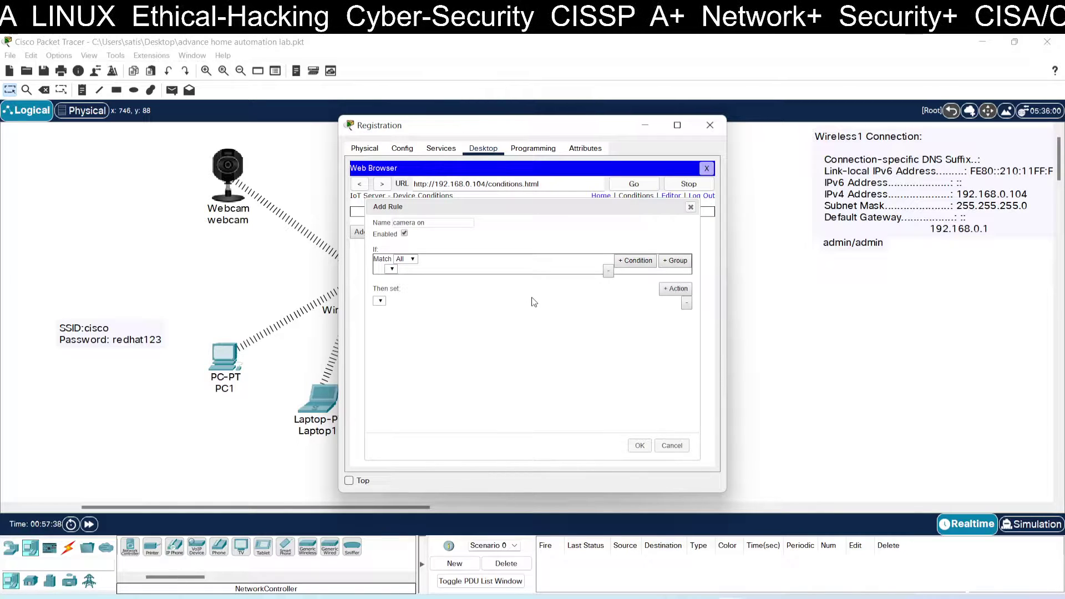
pyautogui.click(622, 260)
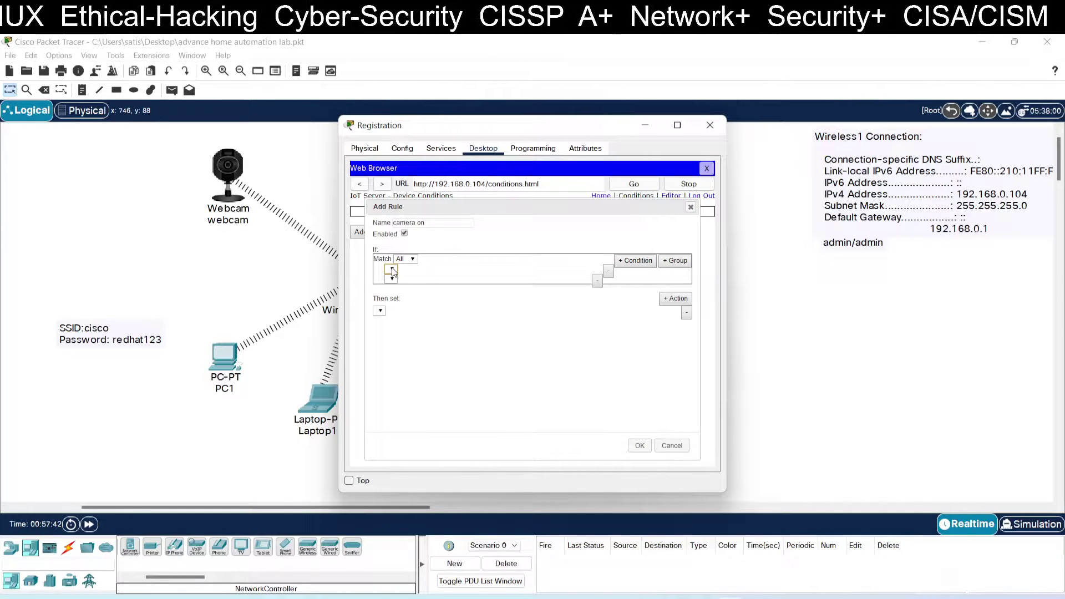
# Step: Restore the main window, add an action, discard the rule, and move the Registration window aside
pyautogui.click(1015, 42)
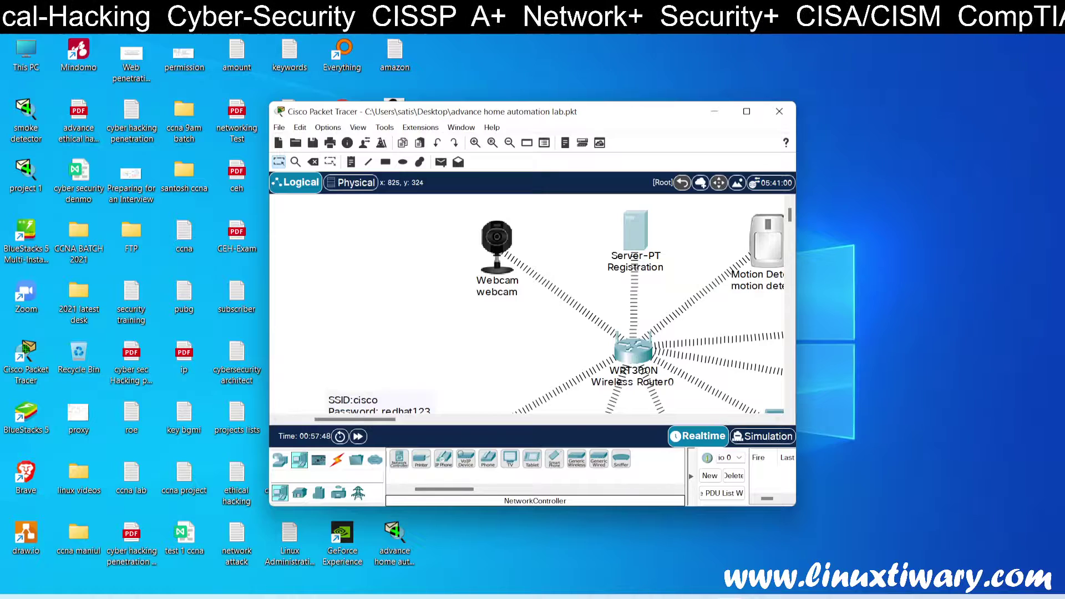
pyautogui.click(809, 525)
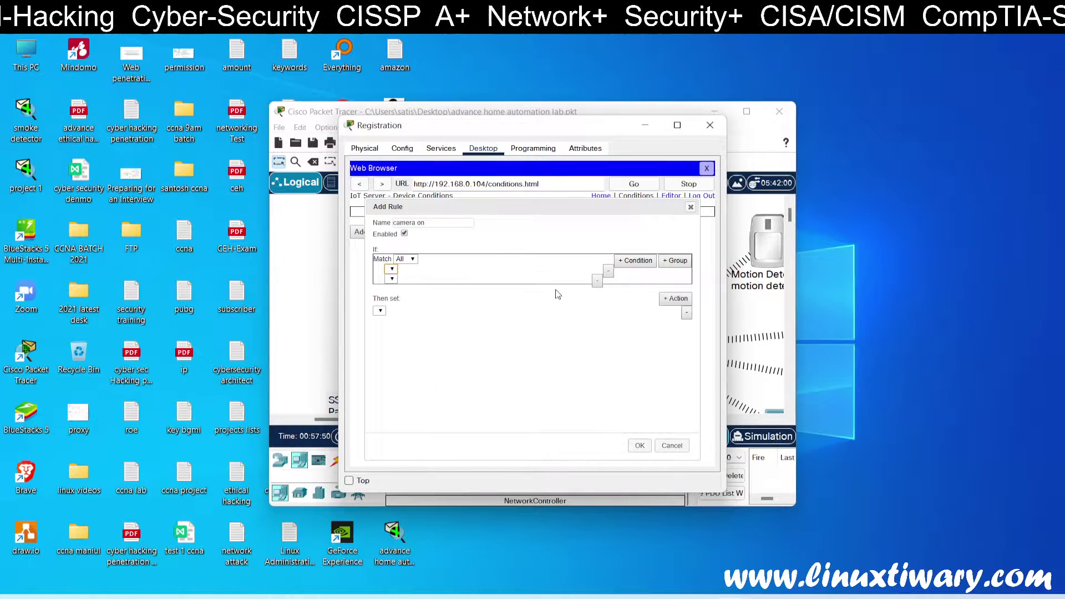
pyautogui.click(675, 299)
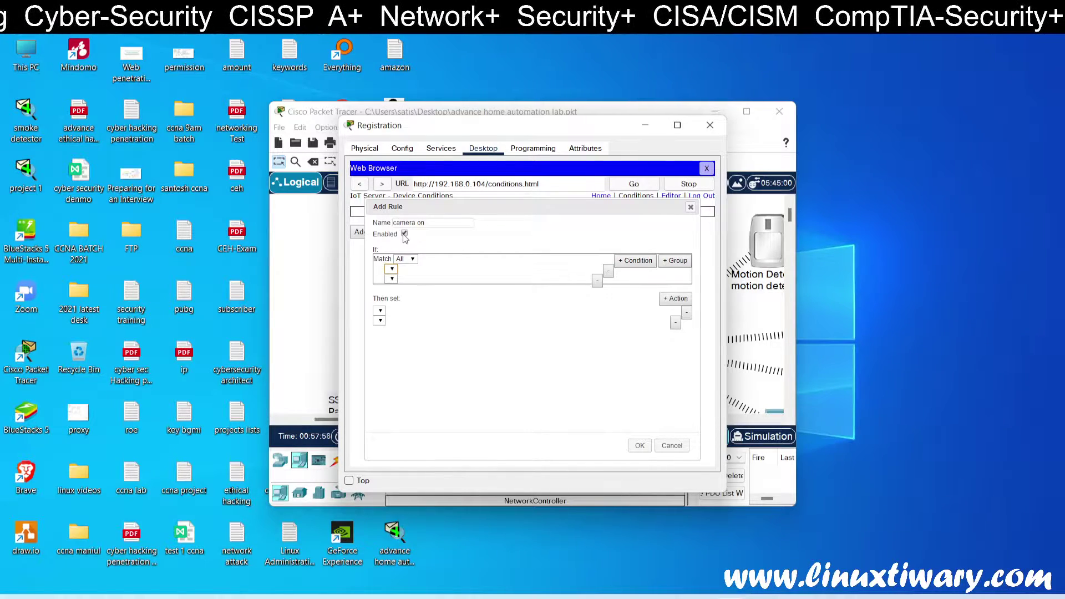
pyautogui.click(691, 207)
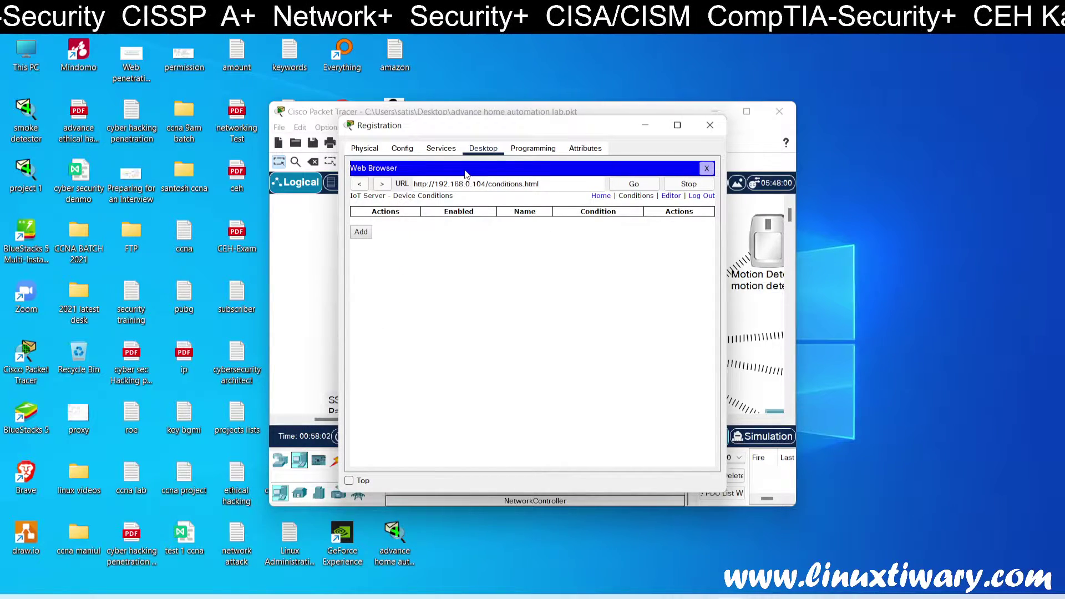
pyautogui.moveTo(693, 200); pyautogui.dragTo(468, 208)
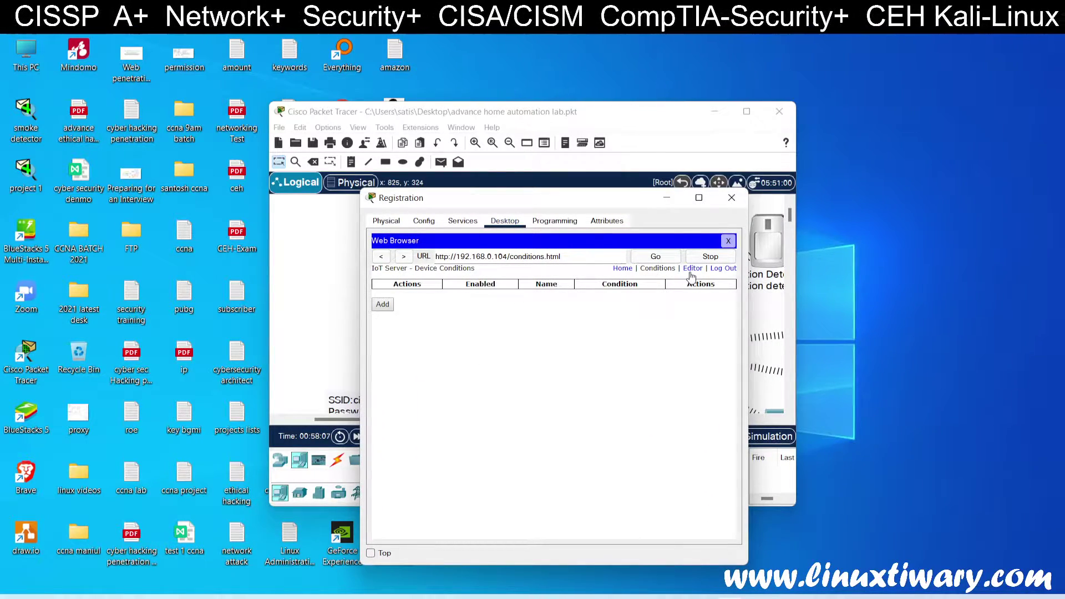
# Step: Reopen Conditions and start a new rule, keeping Match All and removing the empty condition
pyautogui.click(624, 270)
pyautogui.click(656, 270)
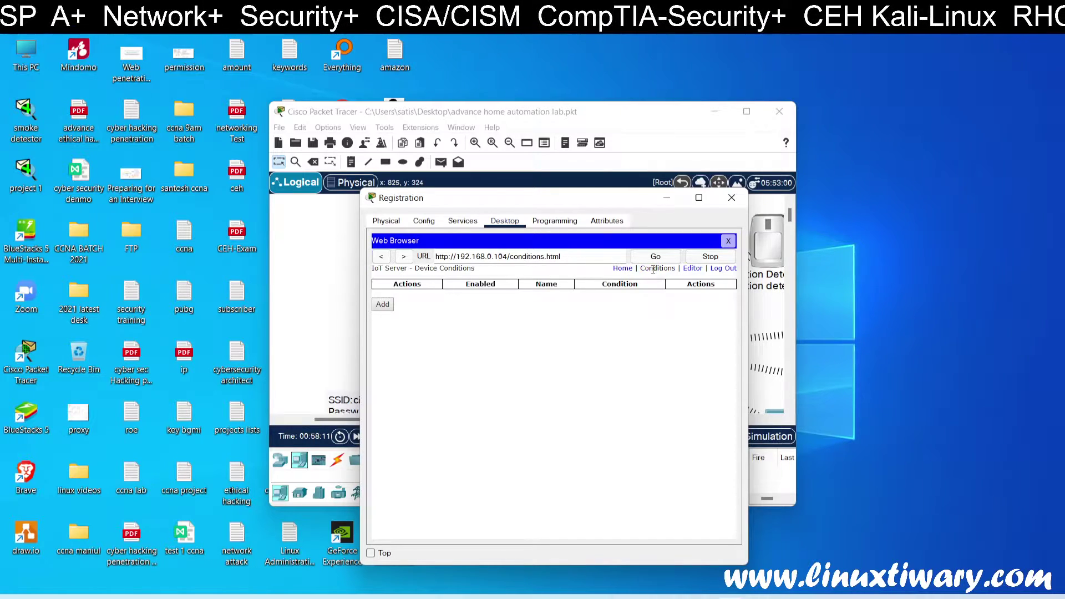
pyautogui.click(383, 306)
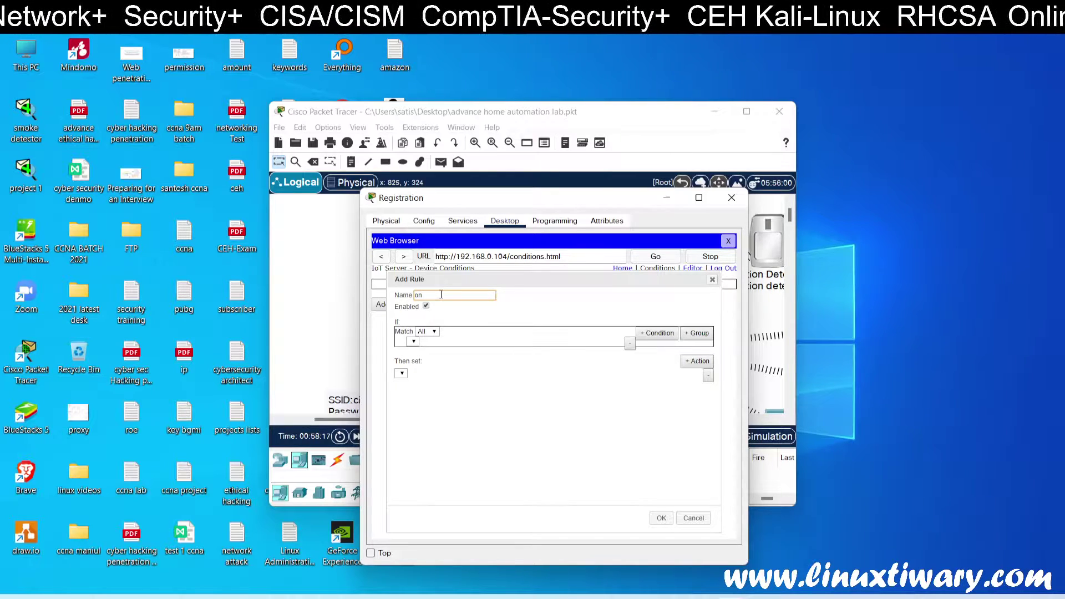
pyautogui.click(427, 331)
pyautogui.click(423, 340)
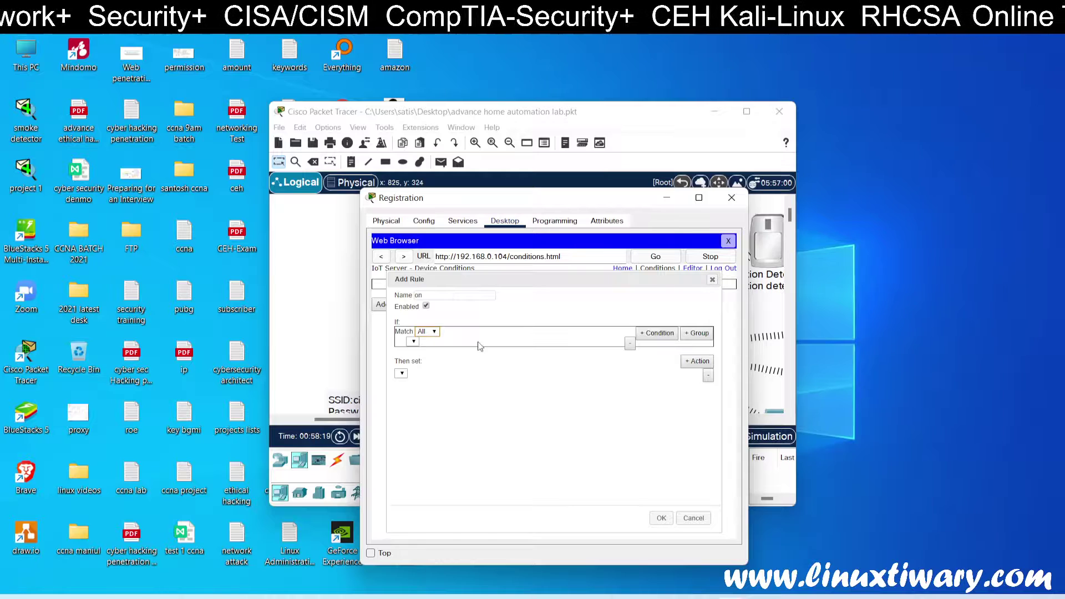
pyautogui.click(631, 343)
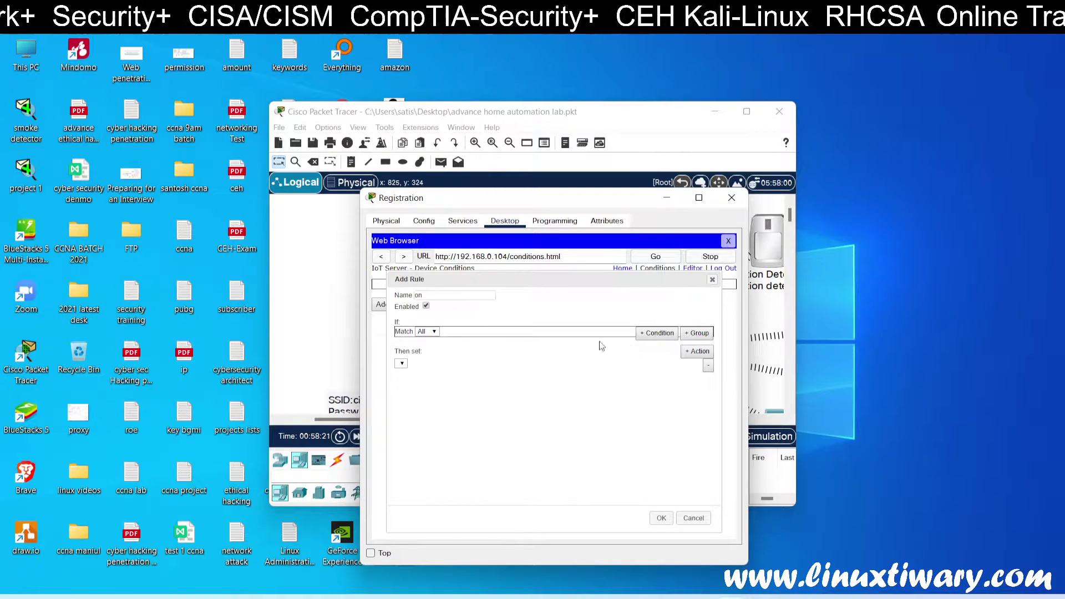
# Step: Add an action and a condition, discard the rule, and close the server's web browser
pyautogui.click(430, 332)
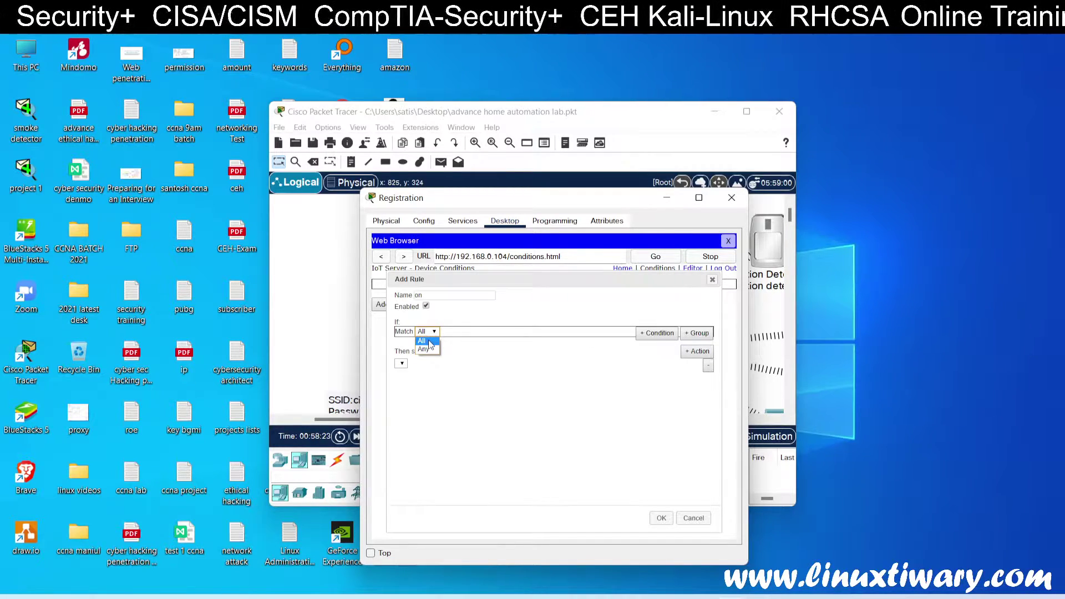
pyautogui.click(429, 341)
pyautogui.click(688, 353)
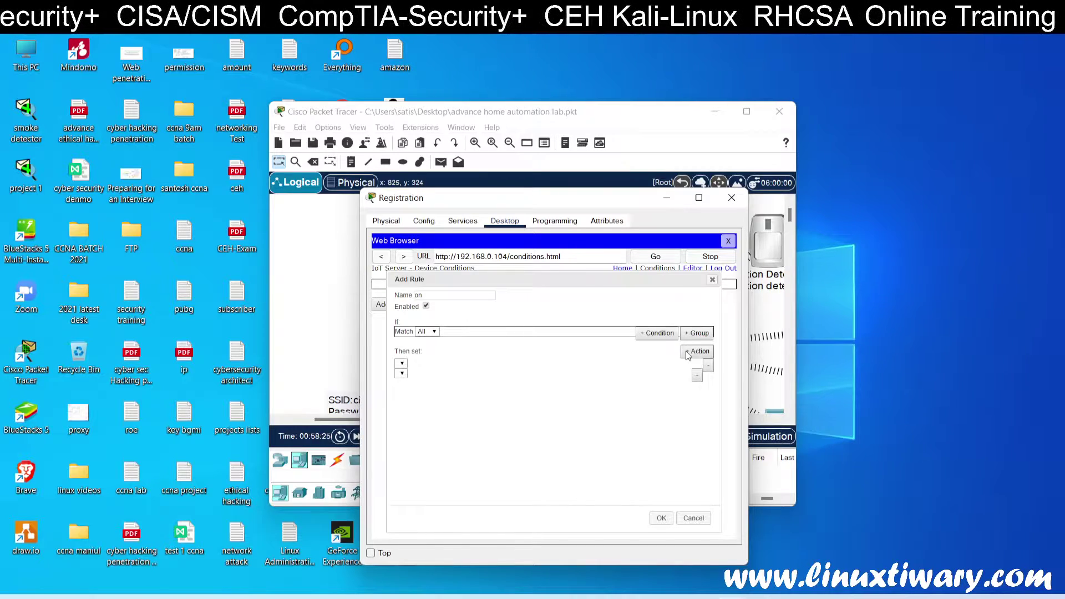
pyautogui.click(401, 364)
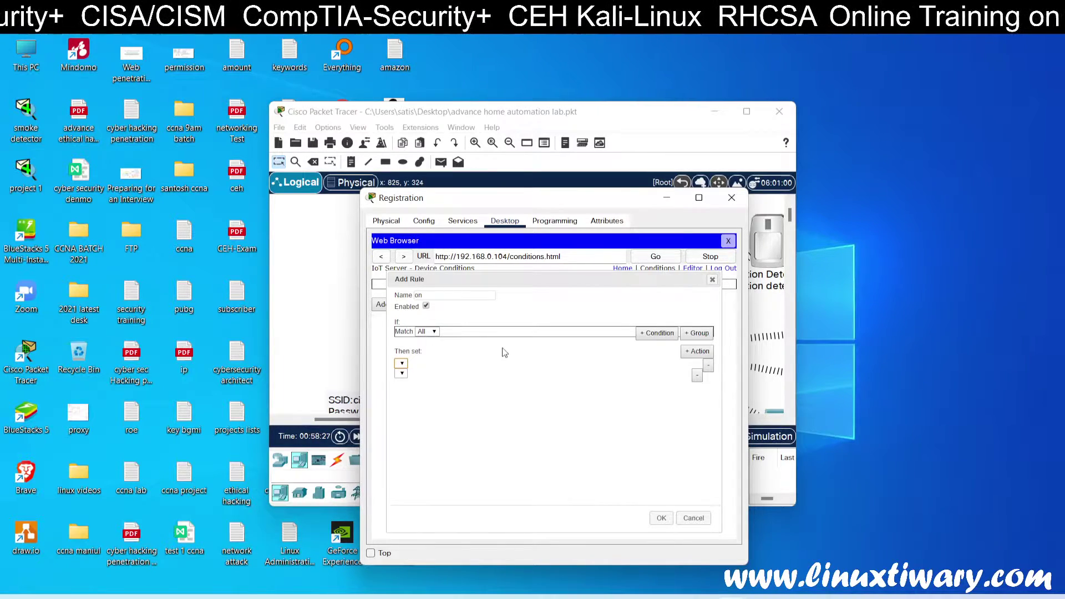
pyautogui.click(657, 333)
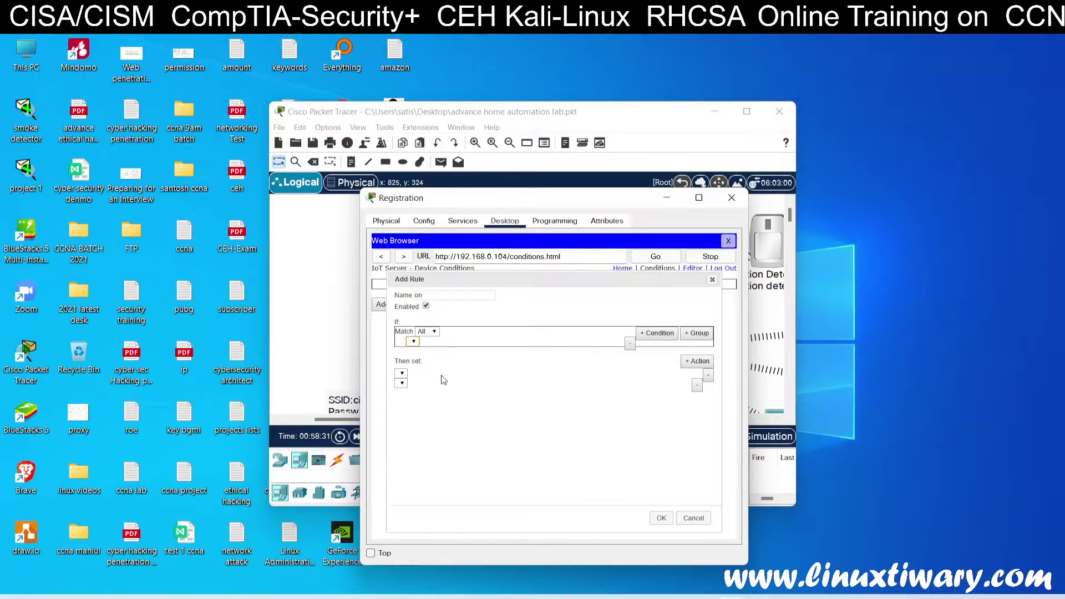
pyautogui.click(713, 280)
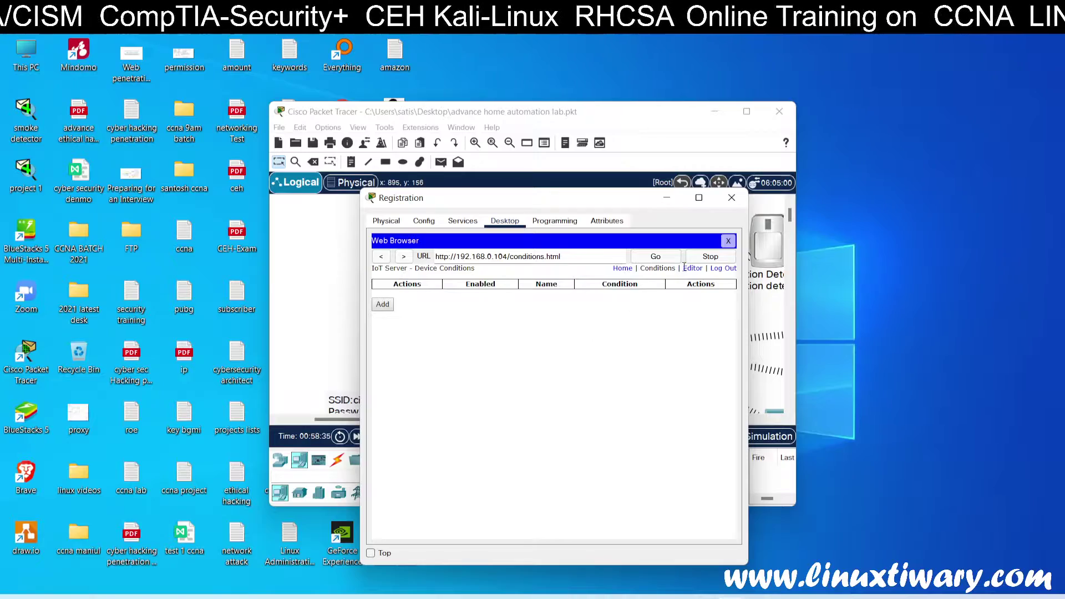
pyautogui.click(728, 242)
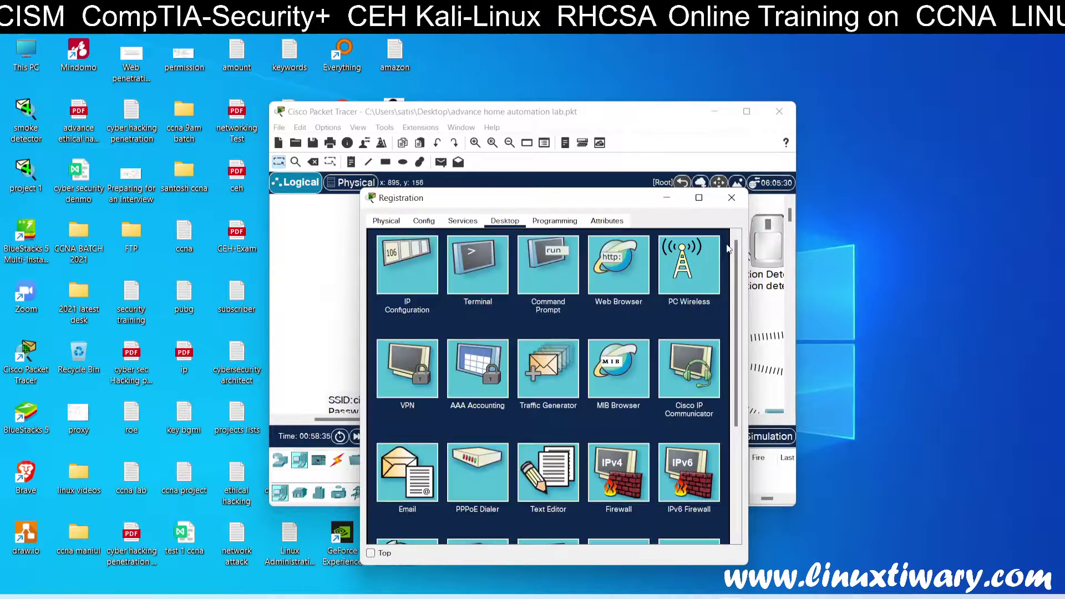
# Step: Close the Registration window, maximize the workspace, and bring up the webcam's settings
pyautogui.click(732, 197)
pyautogui.click(746, 110)
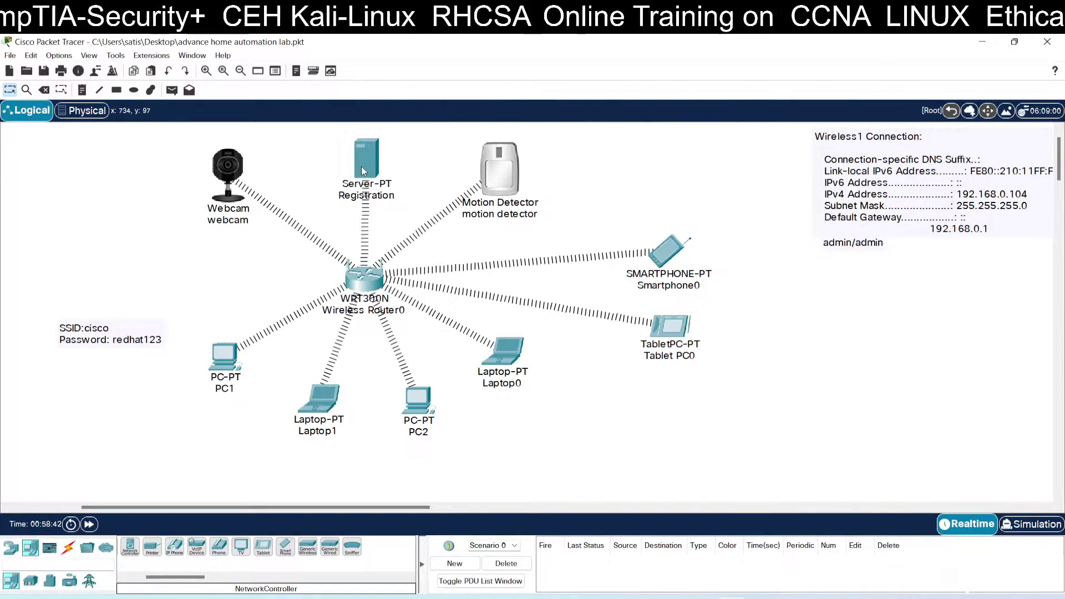
pyautogui.click(222, 168)
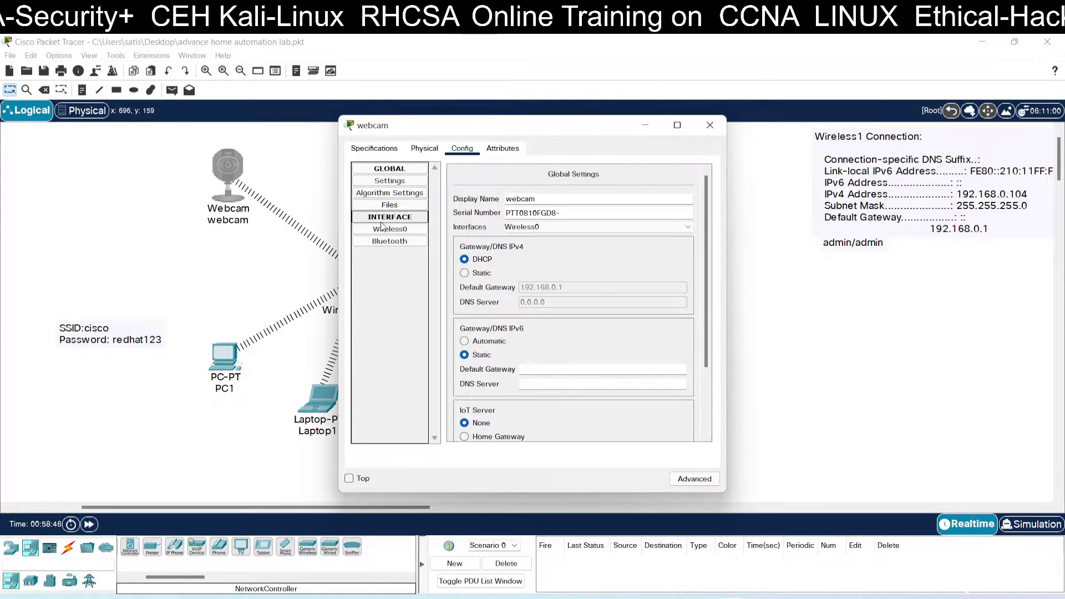
pyautogui.scroll(-3, 491, 287)
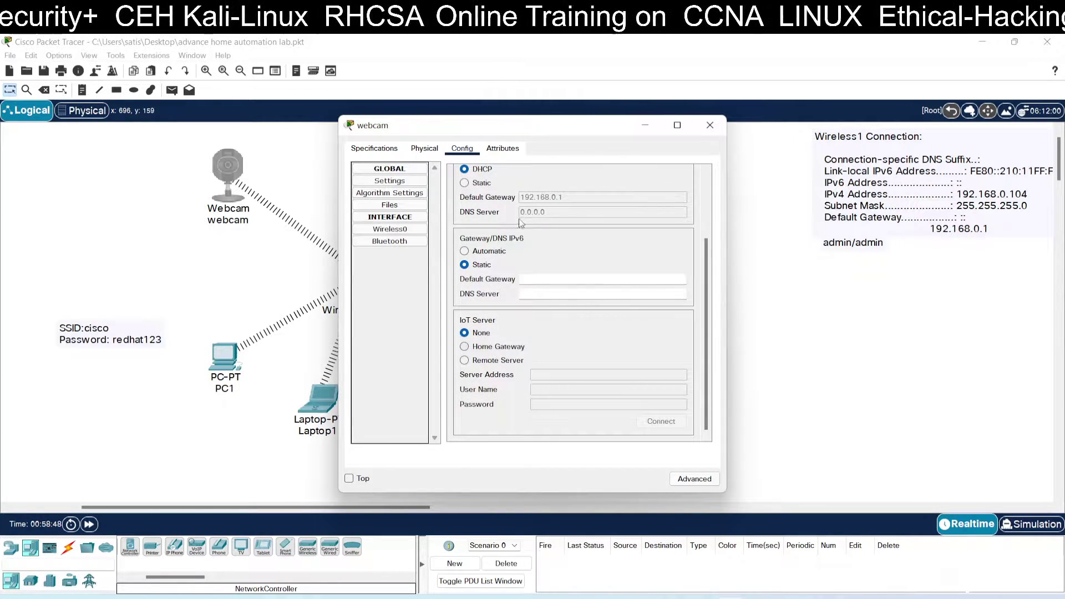
pyautogui.moveTo(543, 132); pyautogui.dragTo(732, 139)
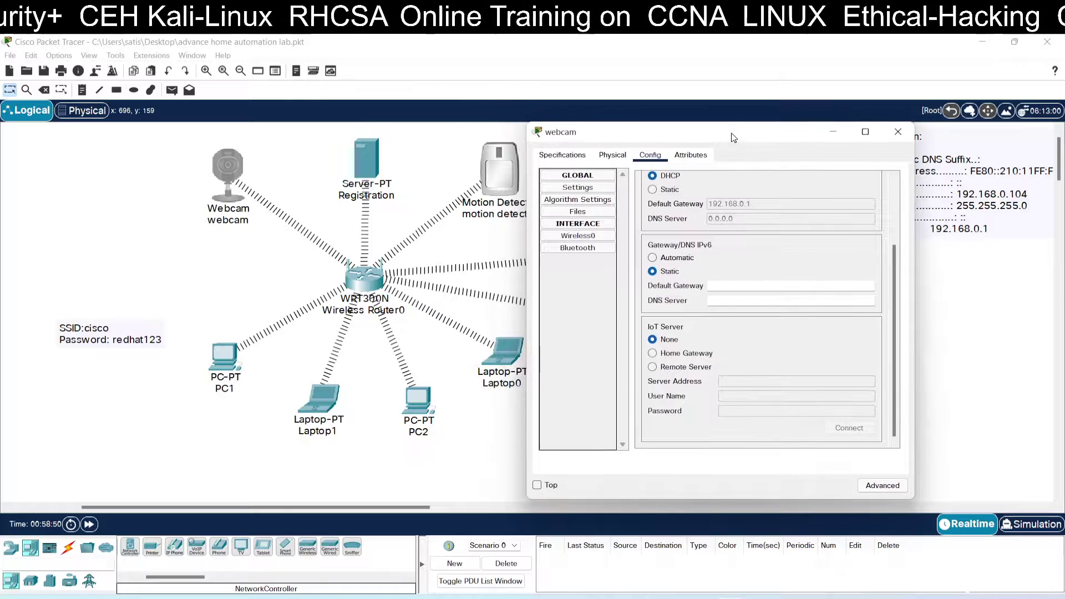
# Step: Connect the webcam to Remote Server 192.168.0.104 with the admin account credentials
pyautogui.click(690, 368)
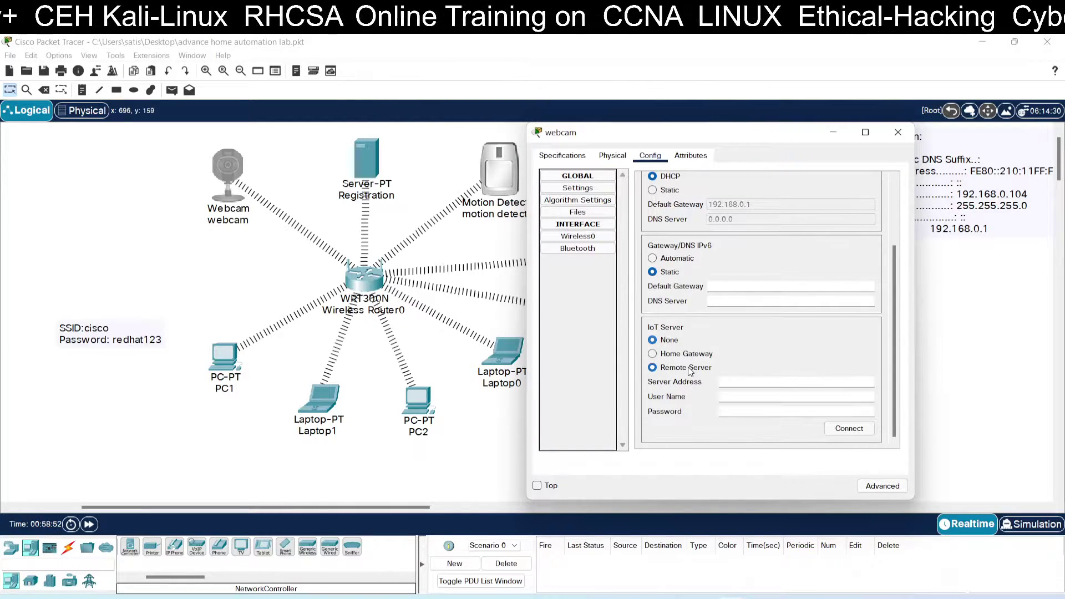
pyautogui.click(726, 383)
pyautogui.write('192.16')
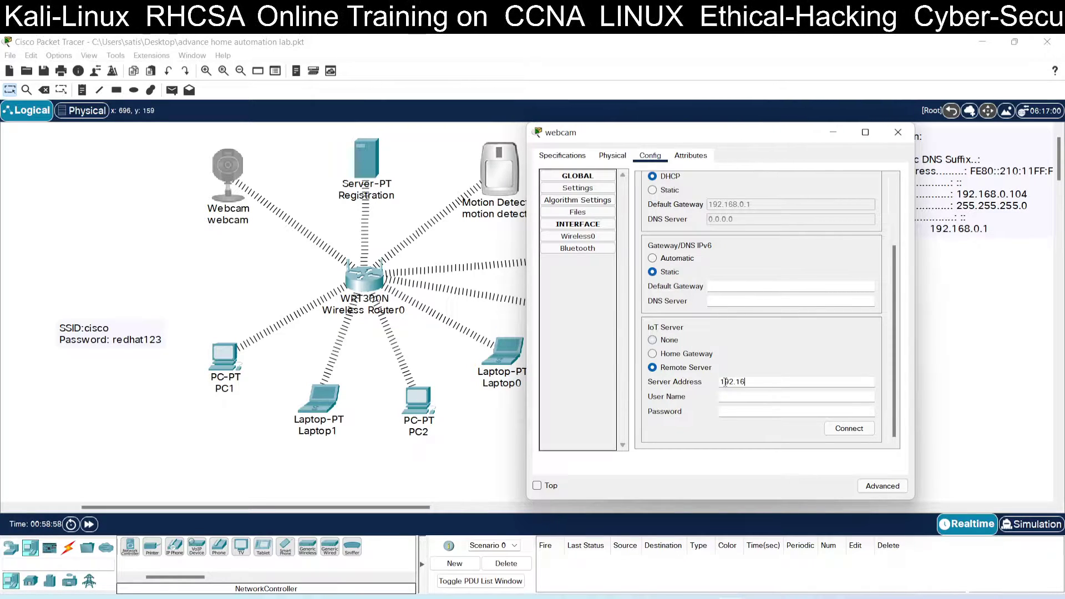
pyautogui.write('8.0.10')
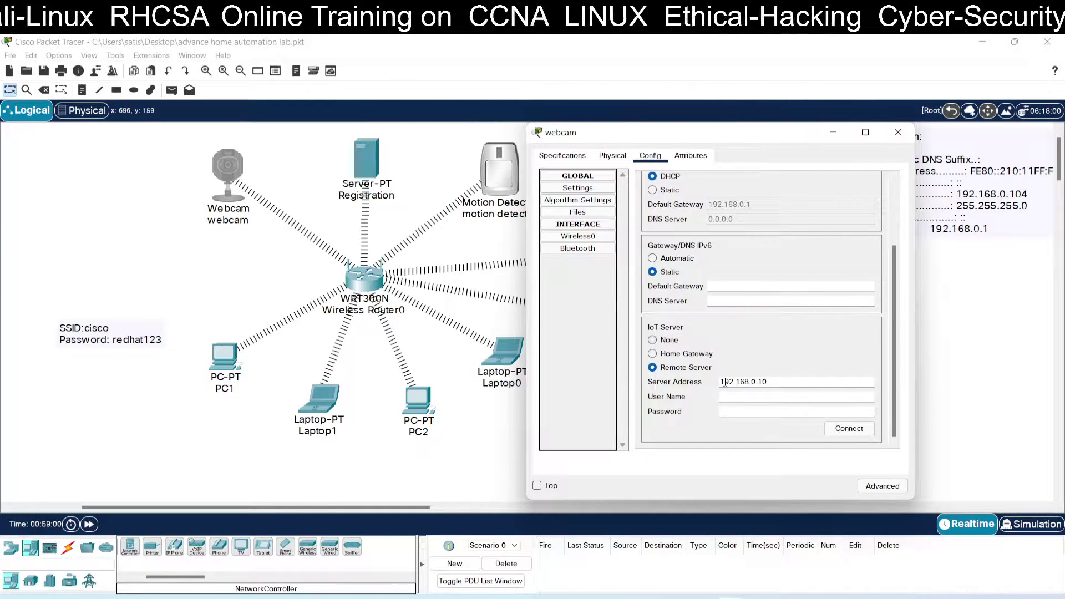
pyautogui.write('4')
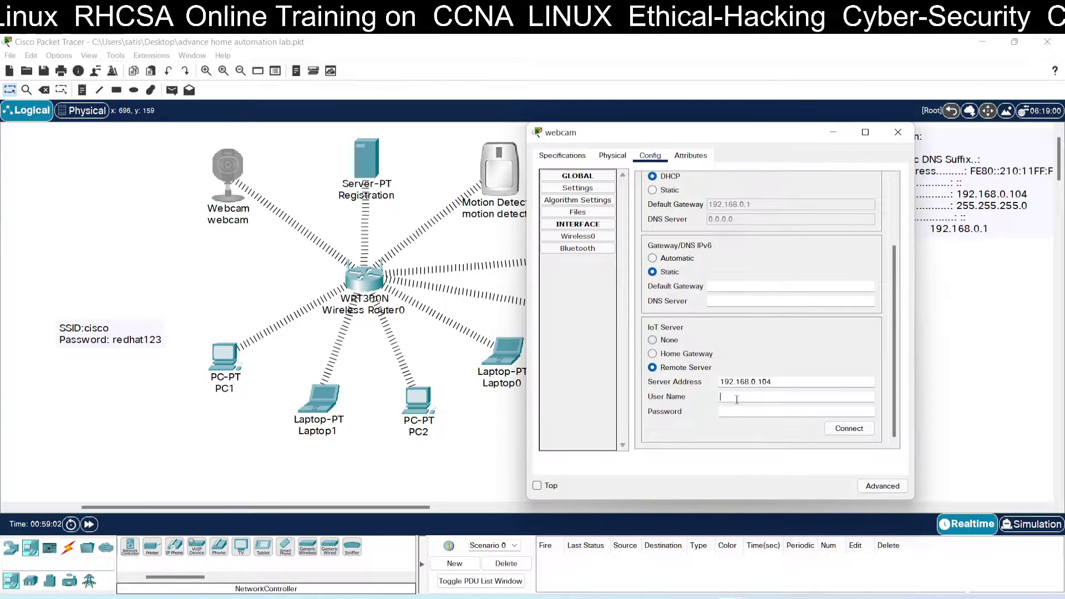
pyautogui.click(737, 397)
pyautogui.write('admi')
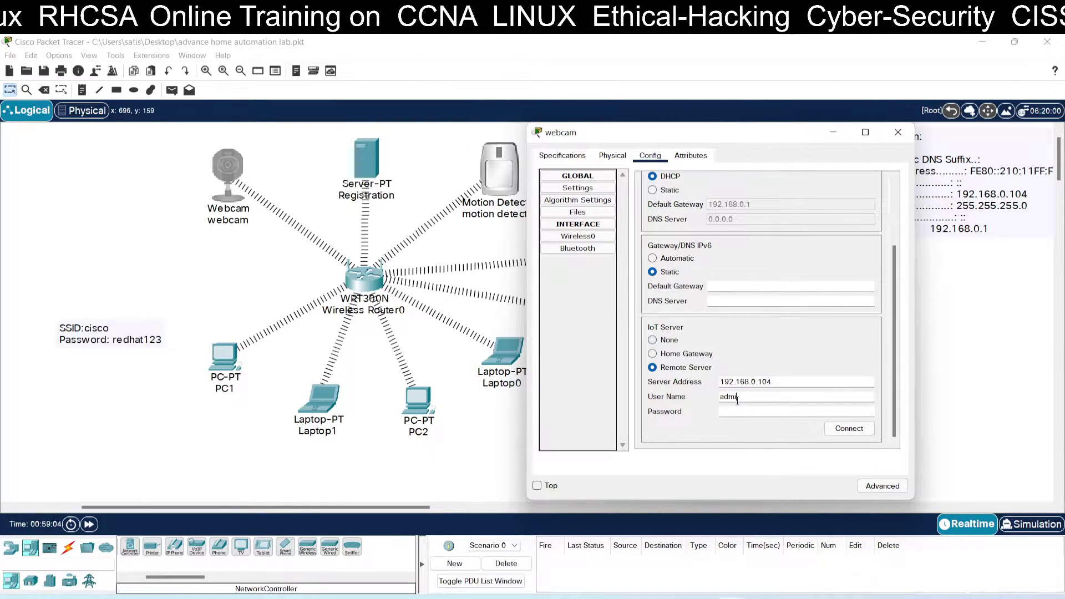
pyautogui.write('n')
pyautogui.press('Tab')
pyautogui.write('adm')
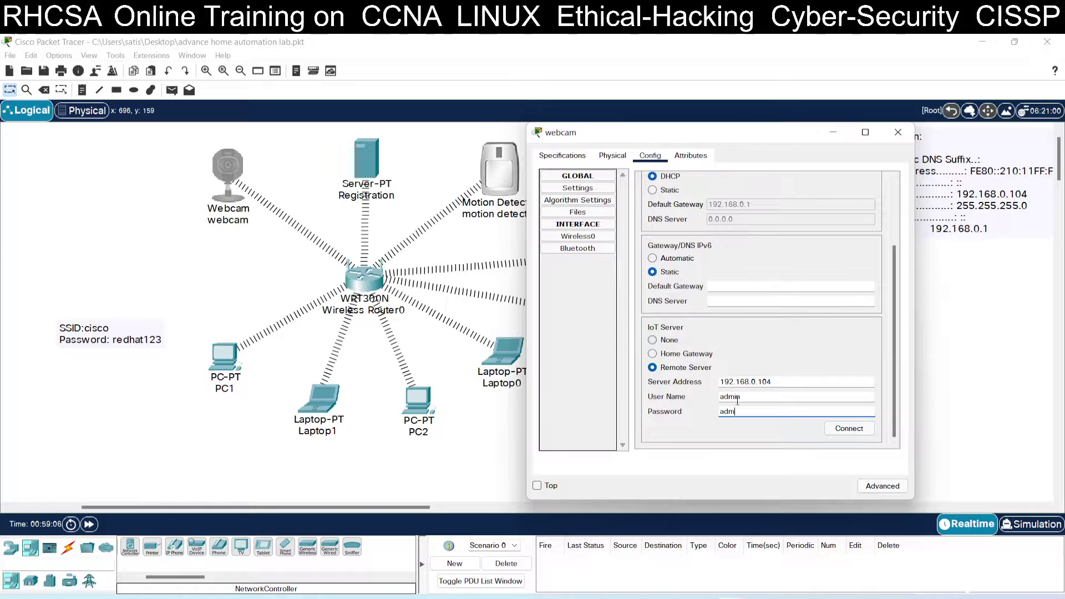
pyautogui.click(867, 431)
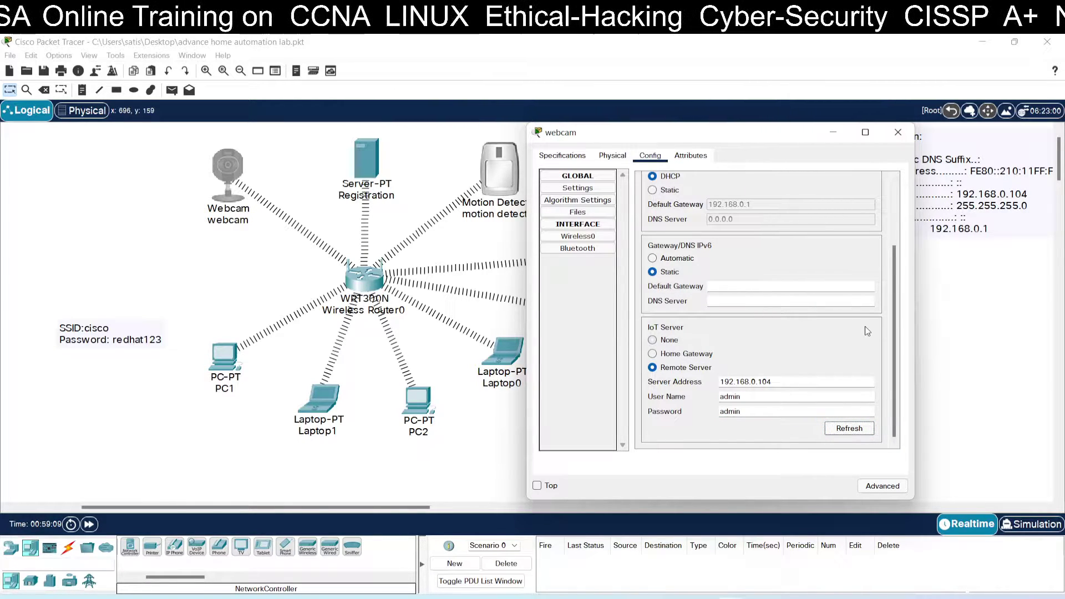
pyautogui.click(898, 132)
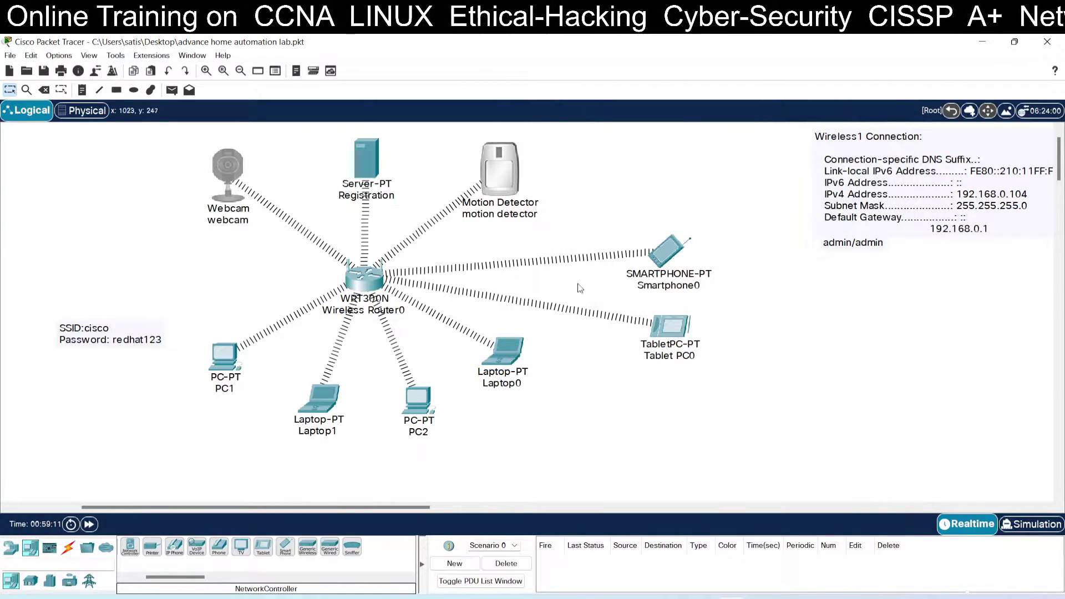
# Step: In the motion detector's settings, choose Remote Server 192.168.0.104, fill in credentials, and connect
pyautogui.click(503, 186)
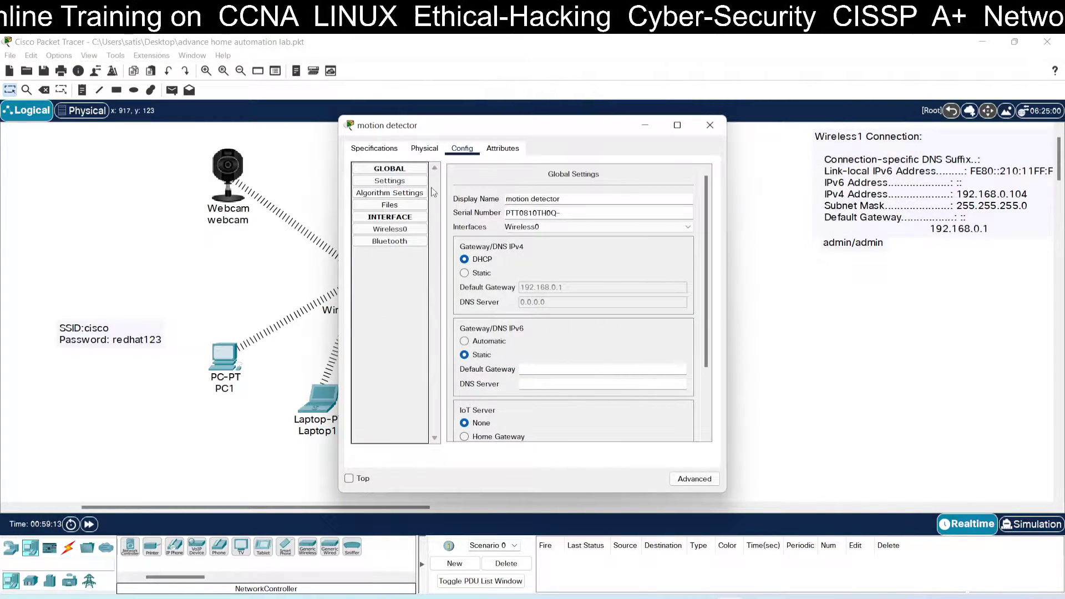
pyautogui.click(390, 229)
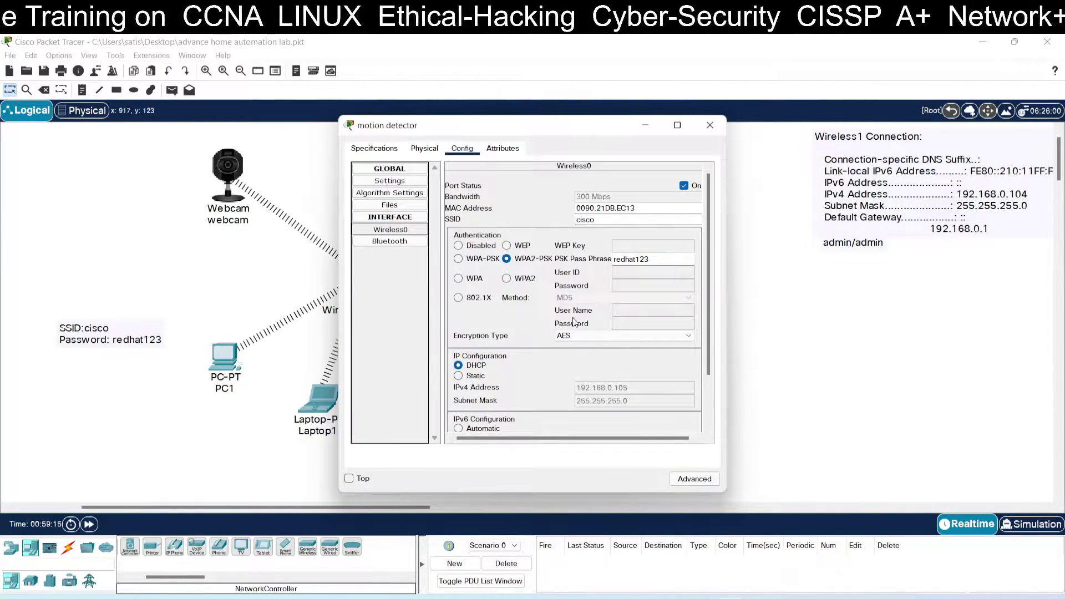
pyautogui.scroll(-2, 574, 322)
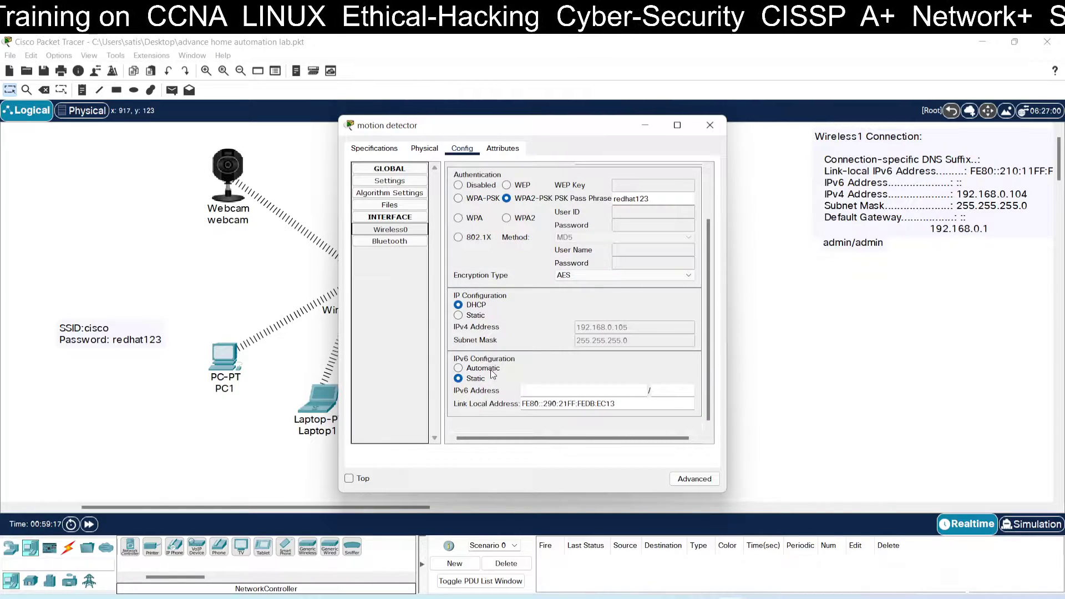
pyautogui.click(390, 181)
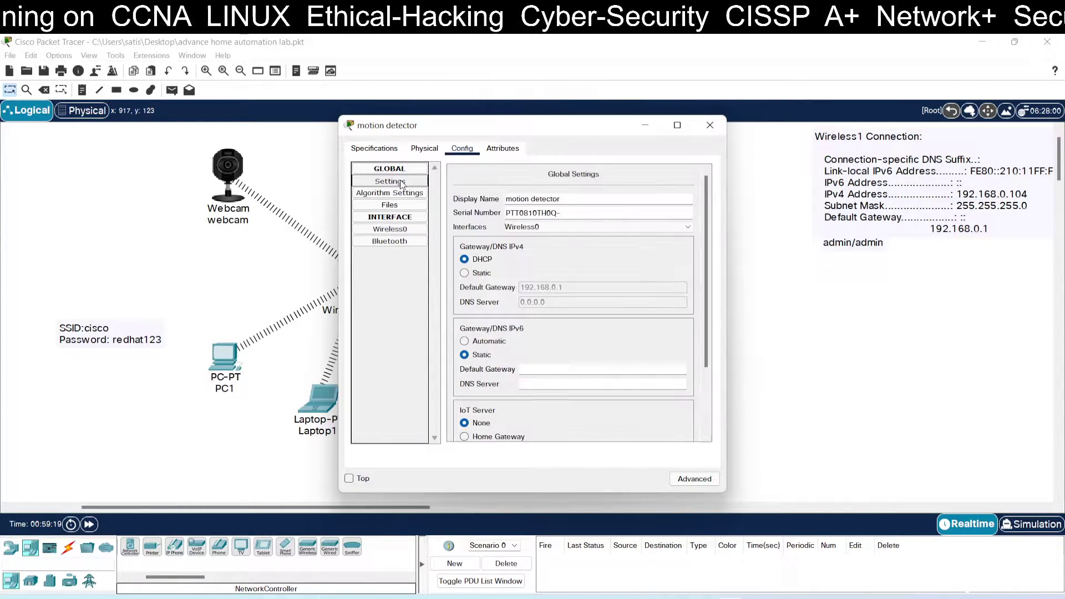
pyautogui.scroll(-3, 591, 306)
pyautogui.click(507, 361)
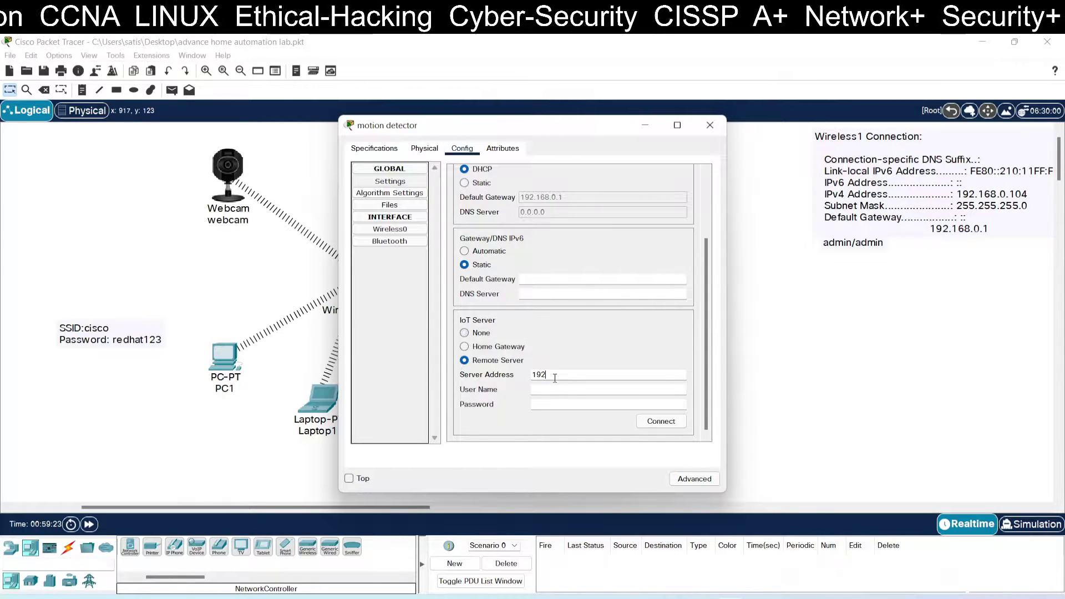
pyautogui.write('192.168.0.')
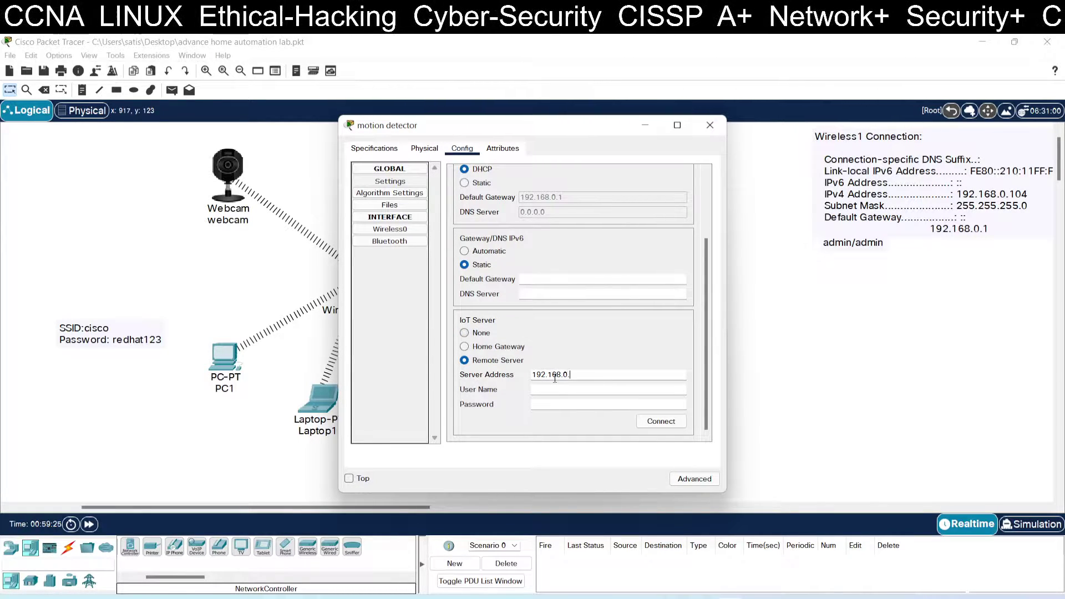
pyautogui.write('104')
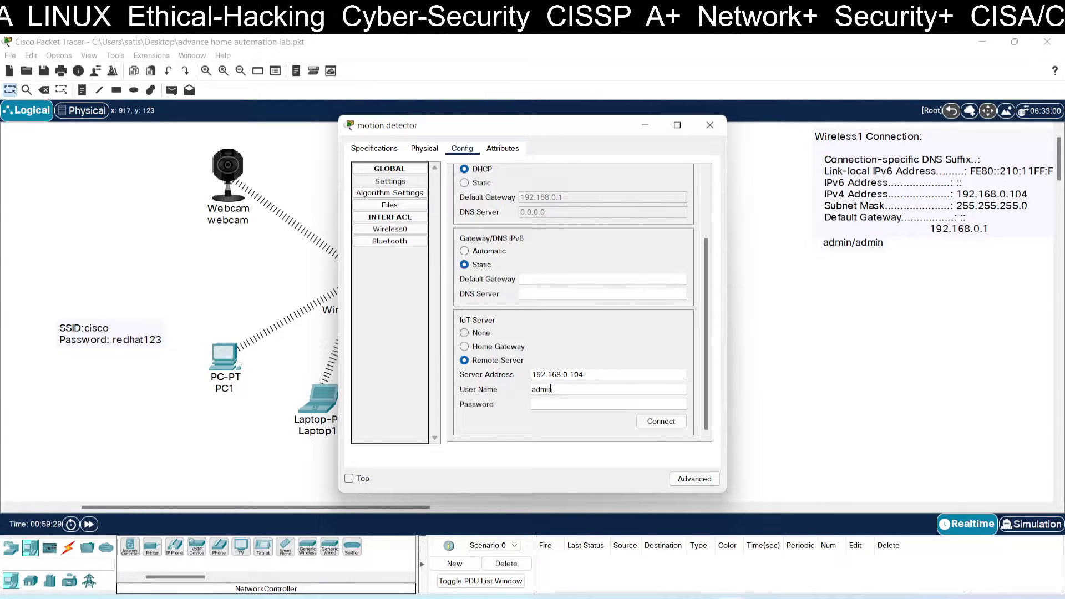
pyautogui.press('Tab')
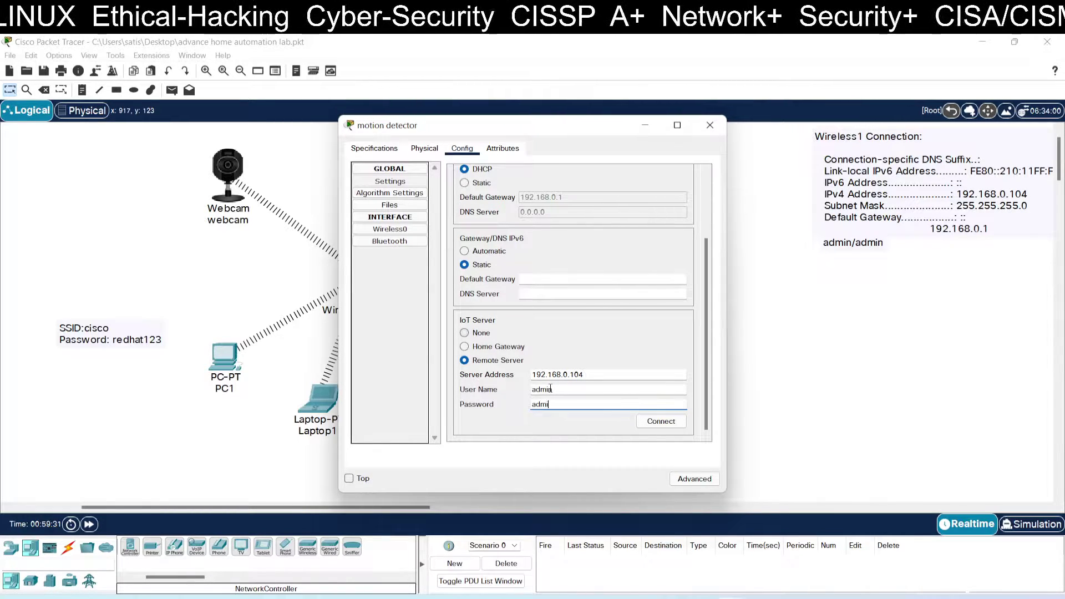
pyautogui.click(661, 421)
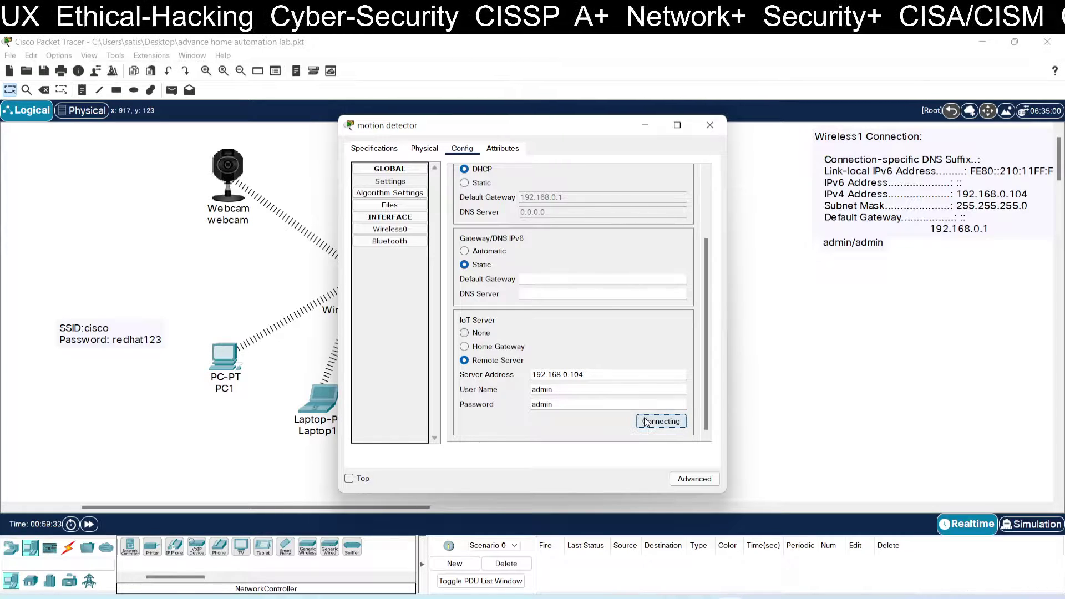
# Step: Close the motion detector settings and load 192.168.0.104 in Smartphone0's web browser
pyautogui.click(709, 125)
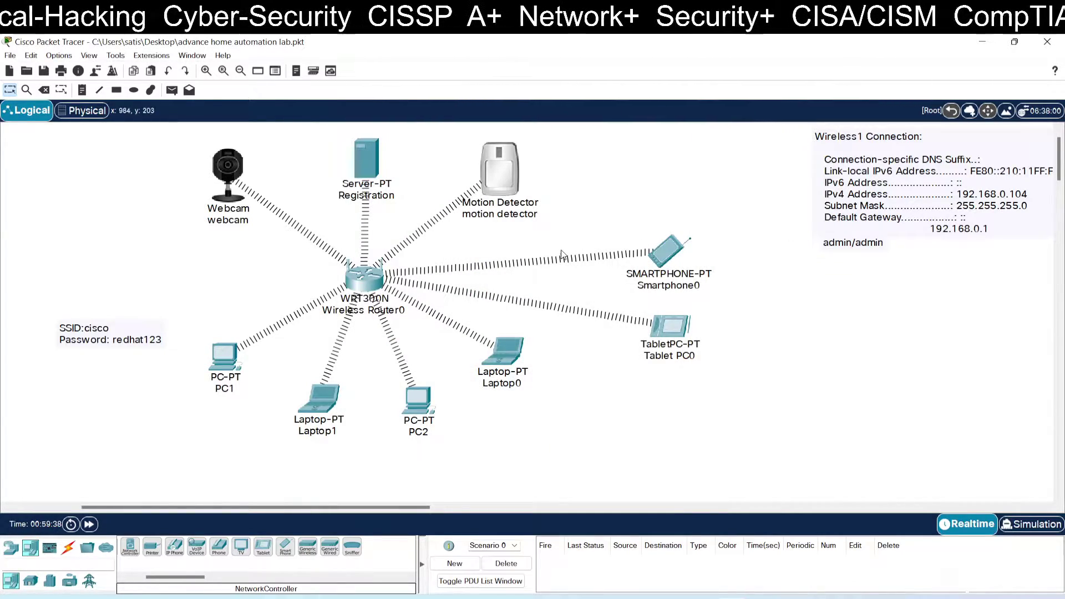
pyautogui.click(660, 260)
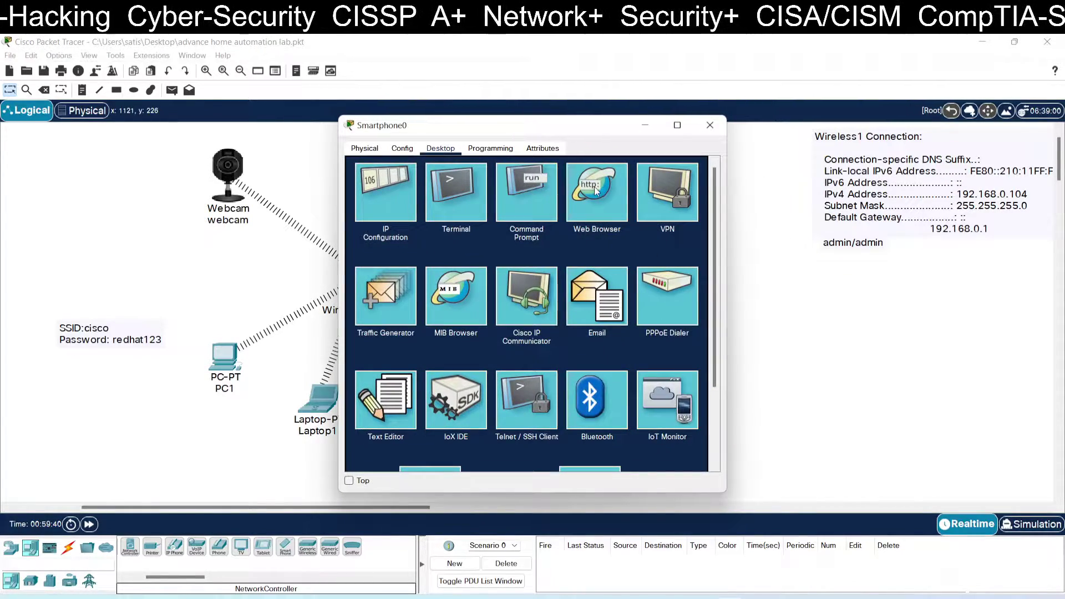
pyautogui.moveTo(581, 129); pyautogui.dragTo(835, 195)
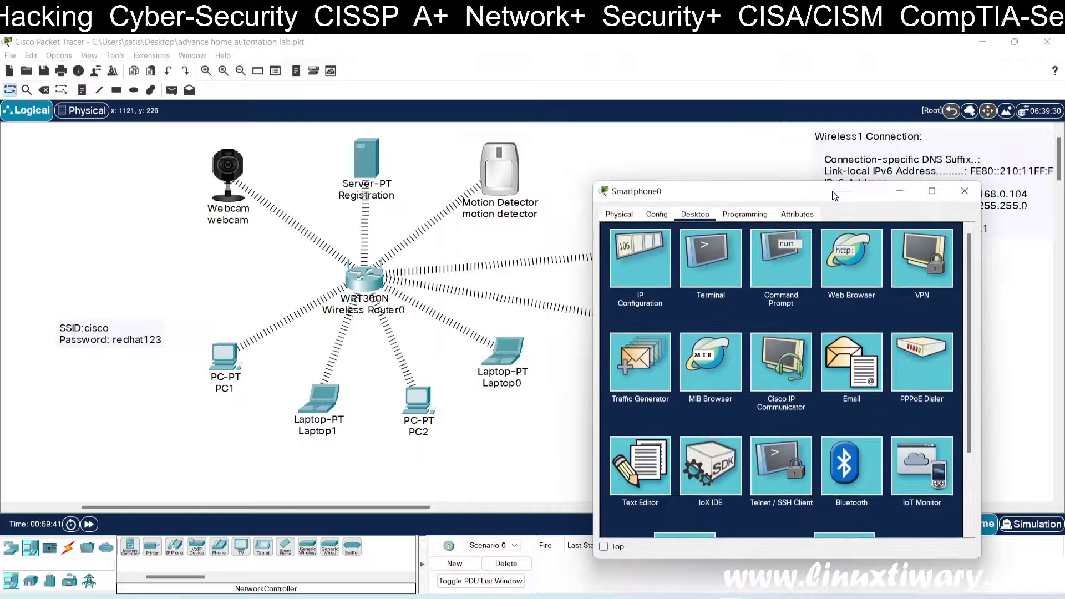
pyautogui.click(842, 254)
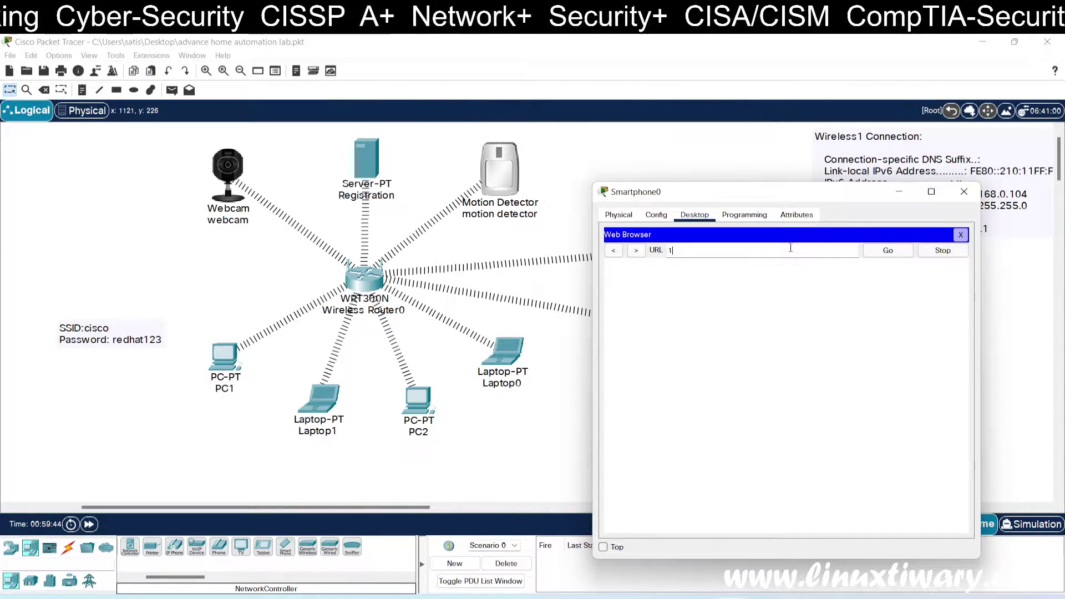
pyautogui.write('192.168.0')
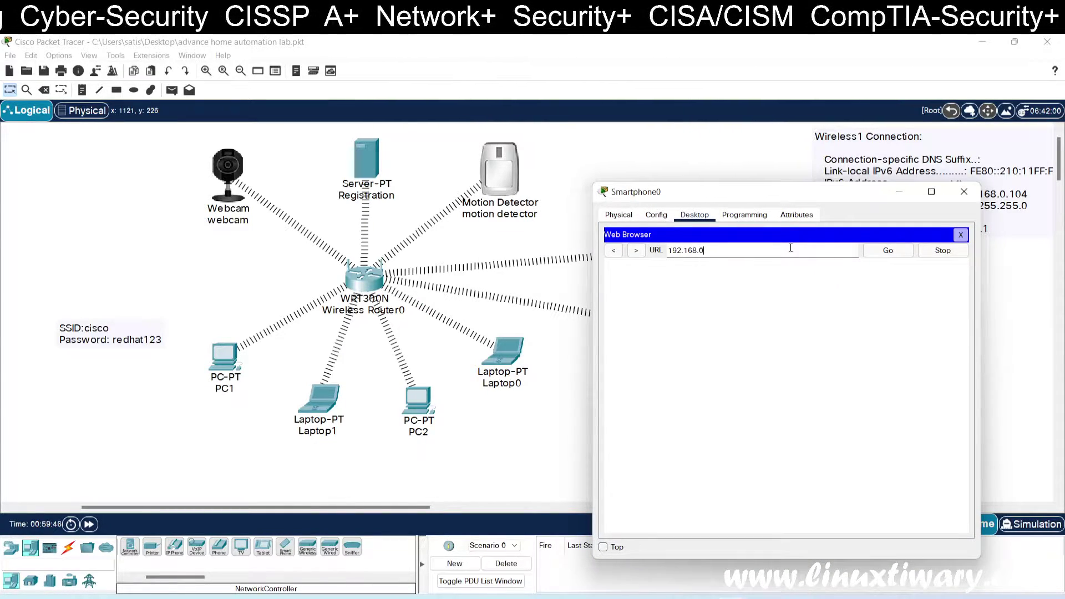
pyautogui.write('.104')
pyautogui.press('Return')
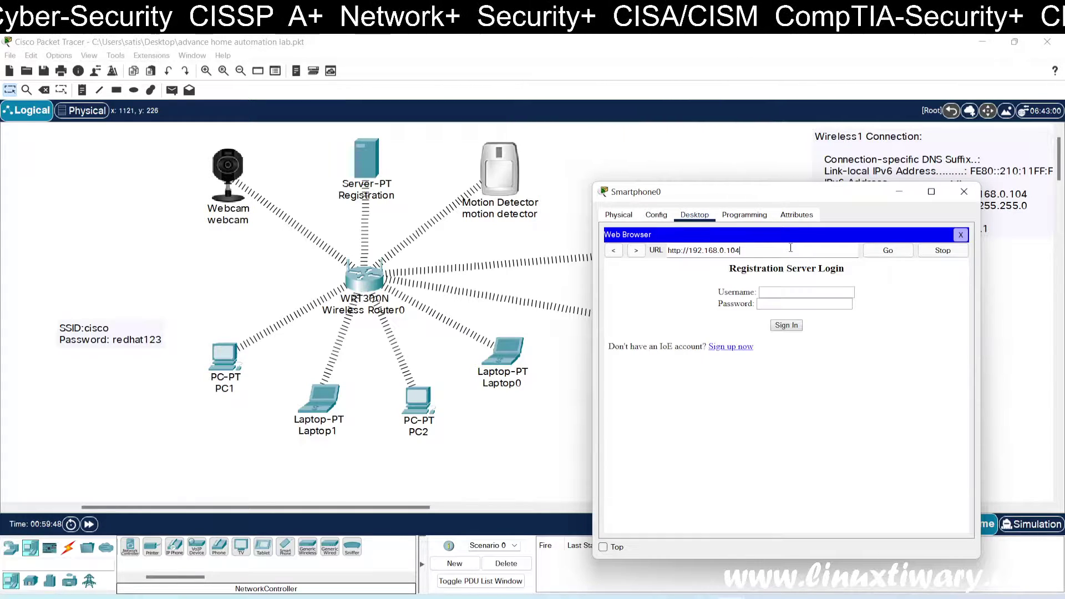
# Step: Sign in with the admin credentials, expand the webcam and motion detector rows, and open Conditions
pyautogui.click(786, 297)
pyautogui.write('admin')
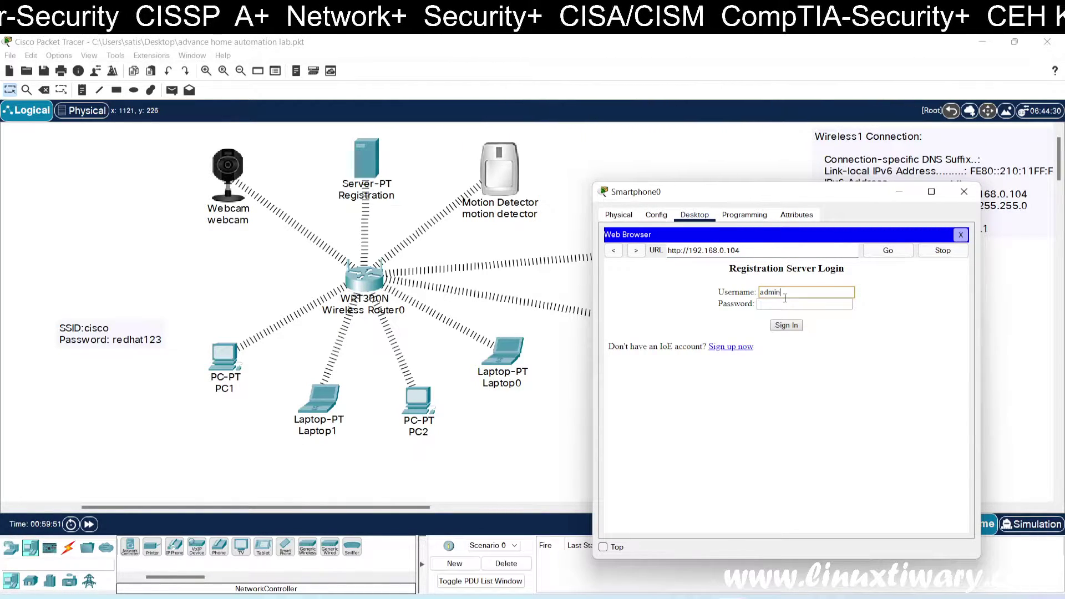
pyautogui.press('Tab')
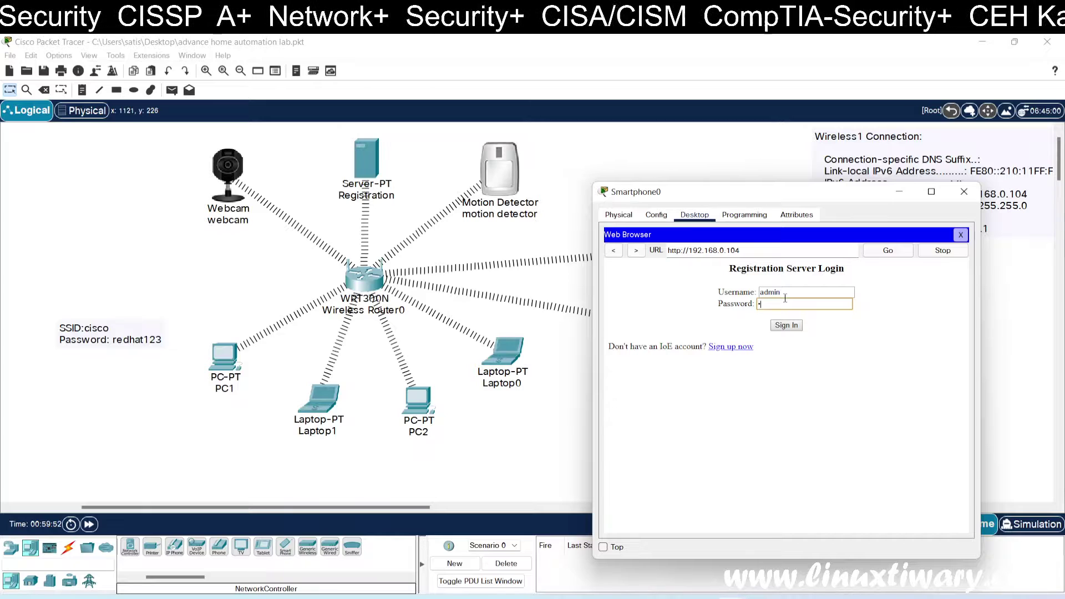
pyautogui.click(787, 325)
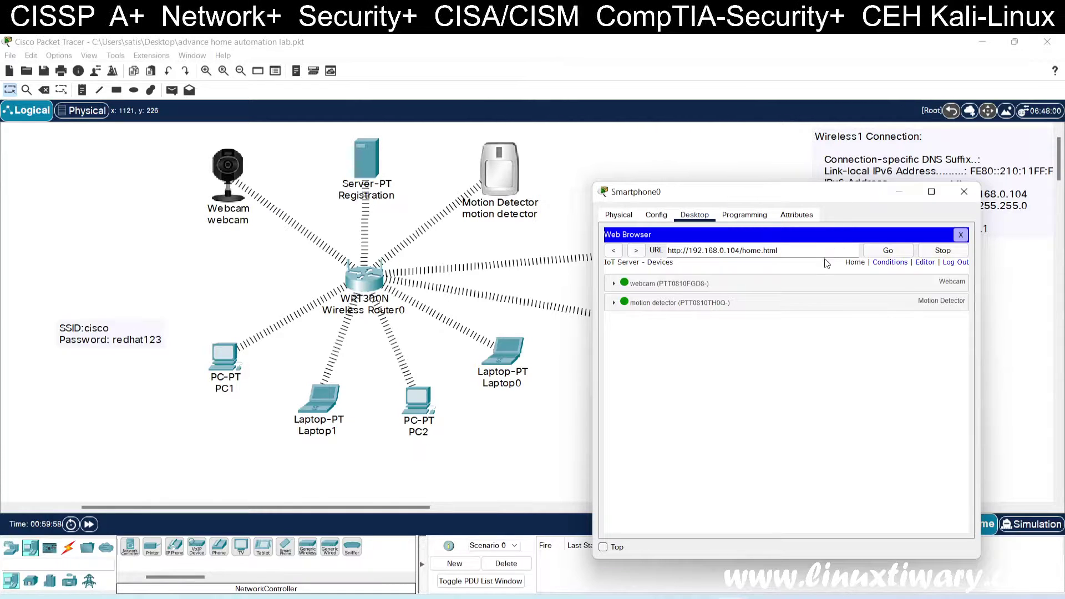
pyautogui.click(614, 302)
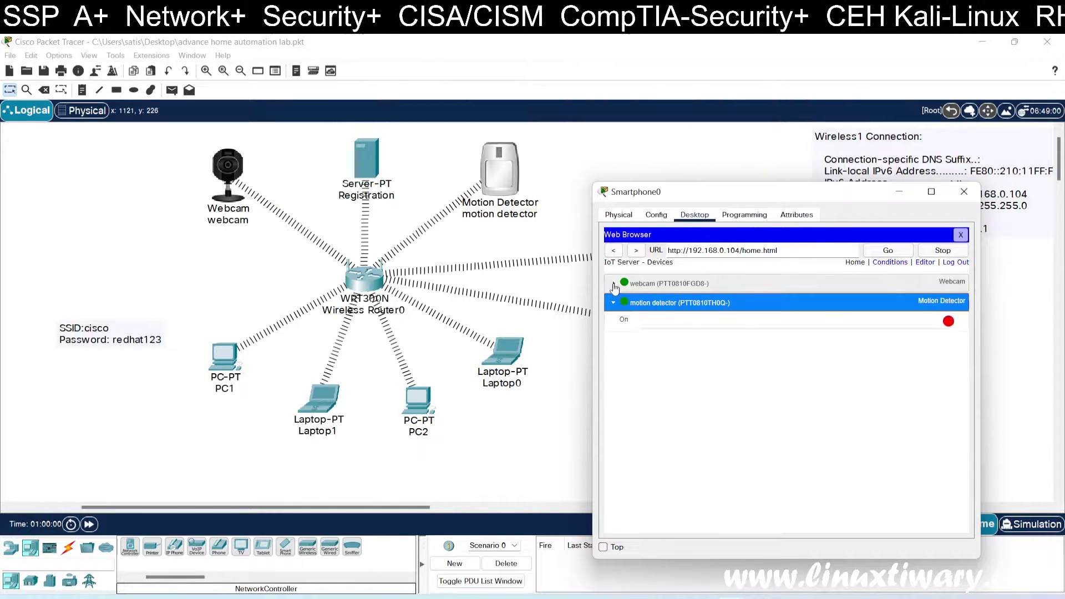
pyautogui.click(614, 285)
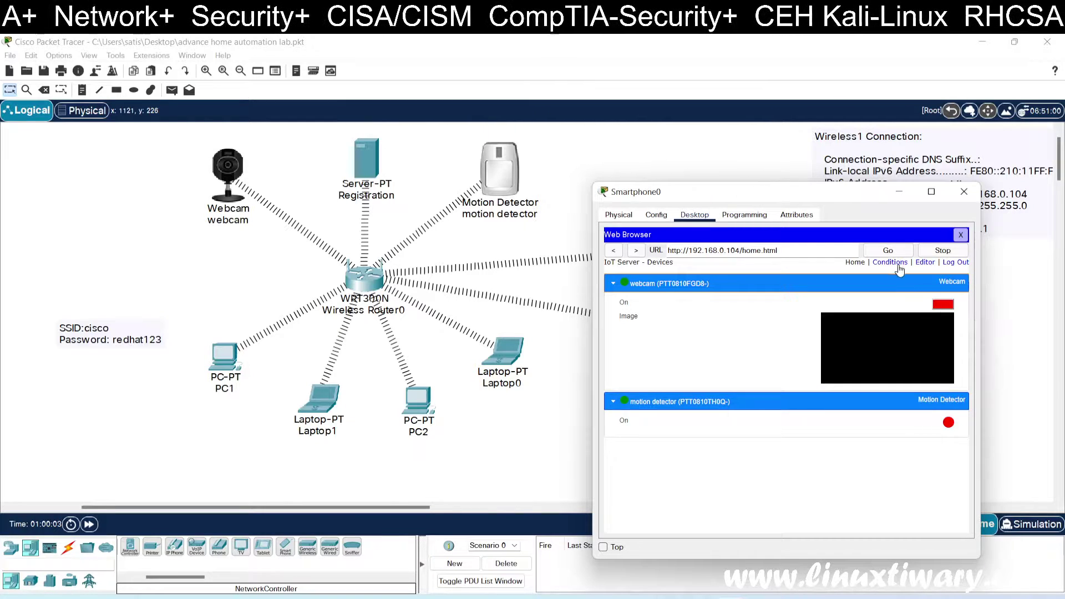
pyautogui.click(897, 266)
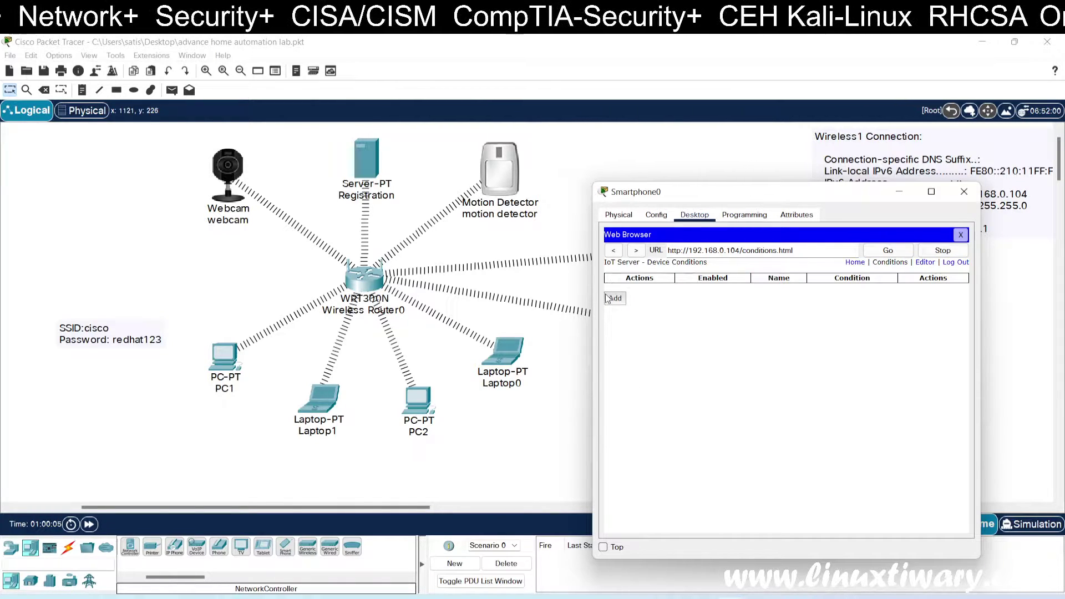
# Step: Save a 'camera on' rule: if motion detector On is true, set webcam On to true
pyautogui.click(613, 299)
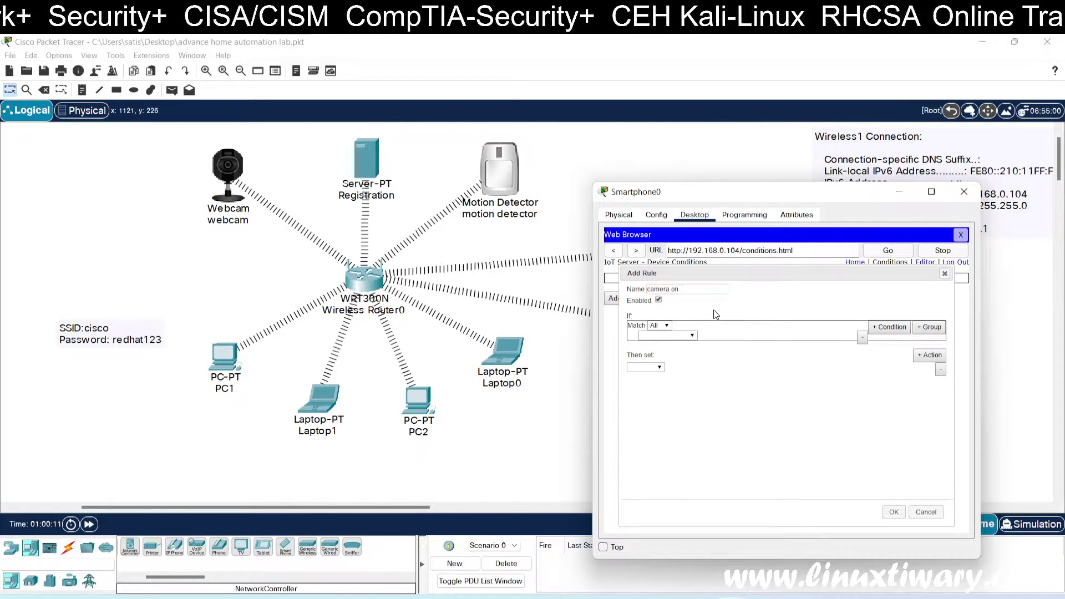
pyautogui.click(673, 335)
pyautogui.click(672, 352)
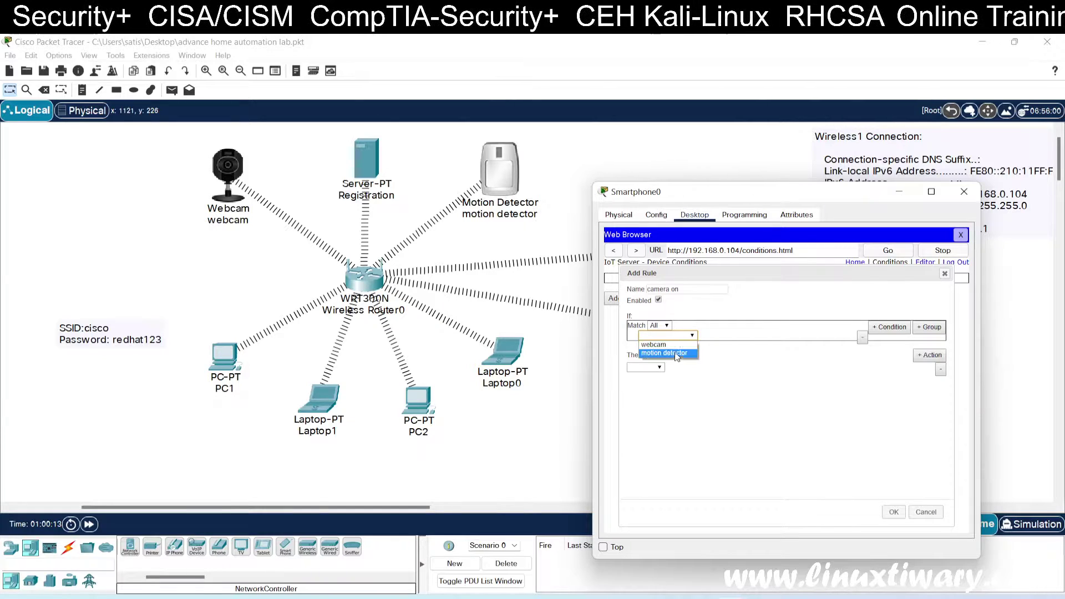
pyautogui.click(714, 337)
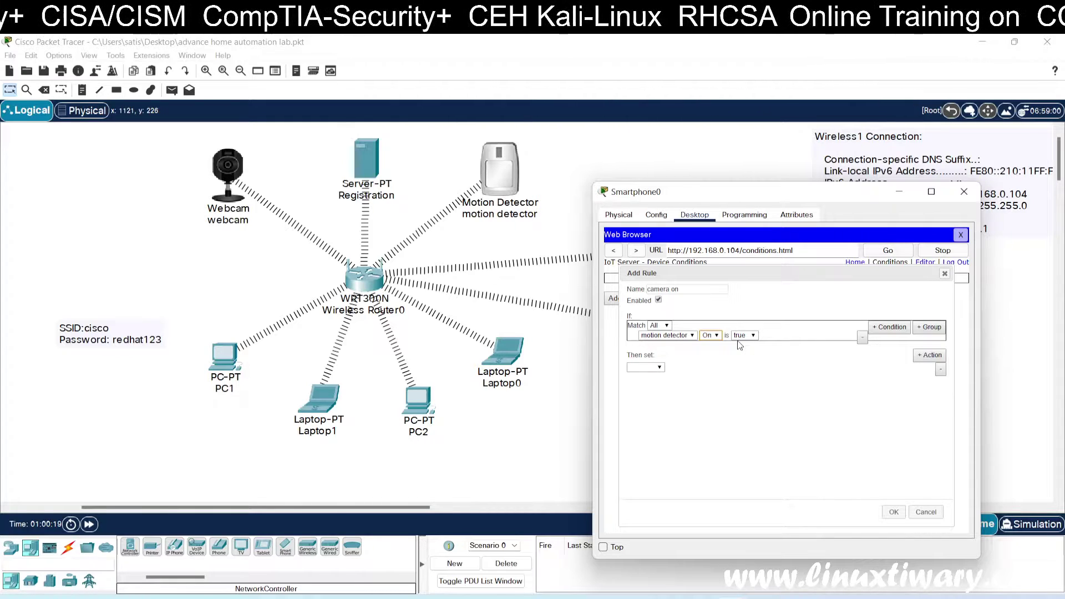
pyautogui.click(658, 368)
pyautogui.click(653, 381)
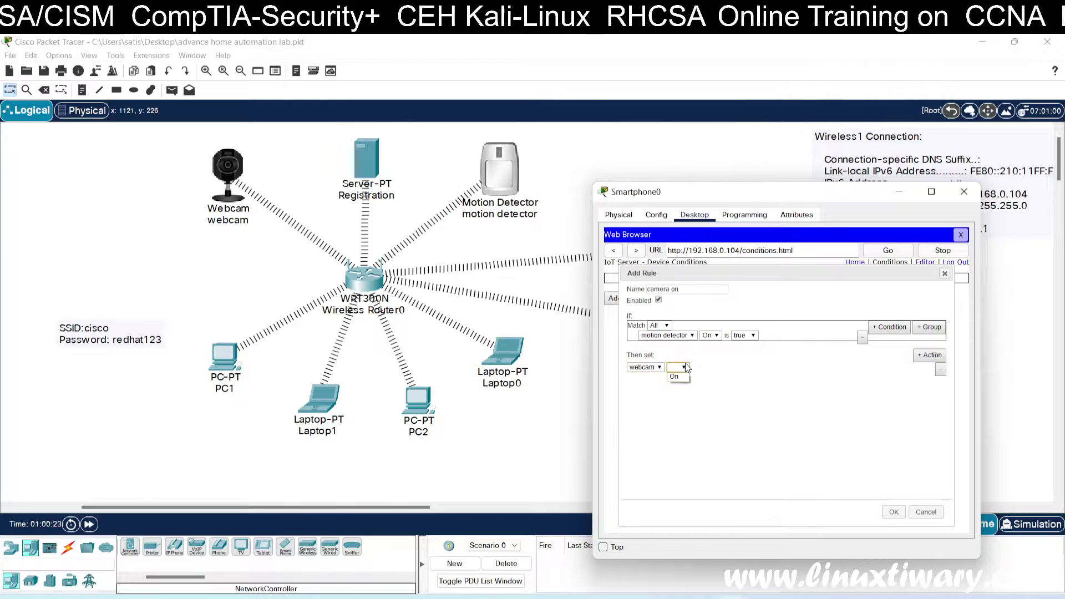
pyautogui.click(677, 367)
pyautogui.click(676, 377)
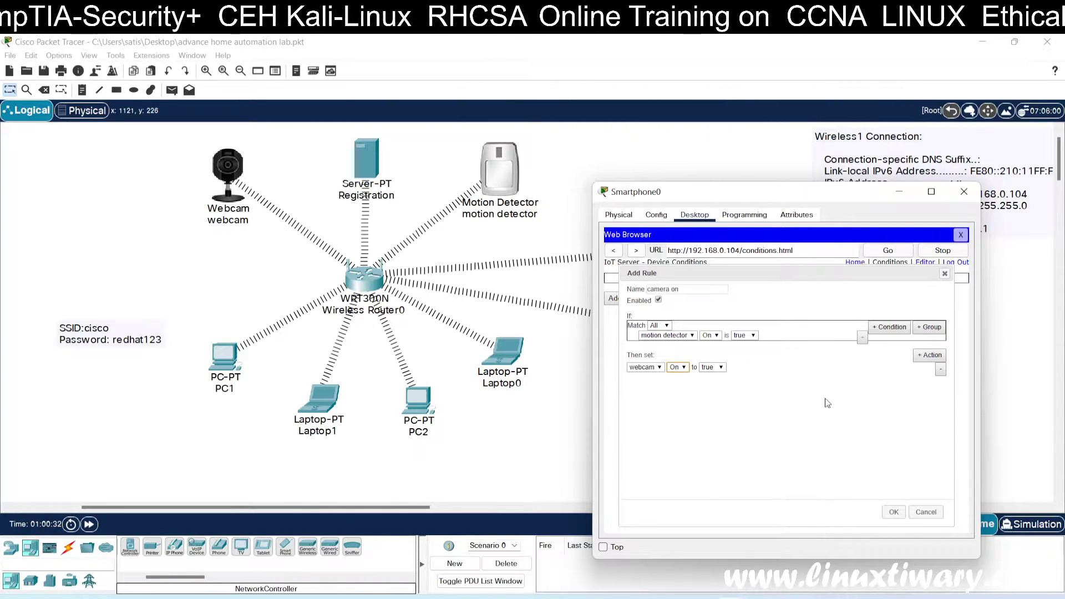
pyautogui.click(894, 511)
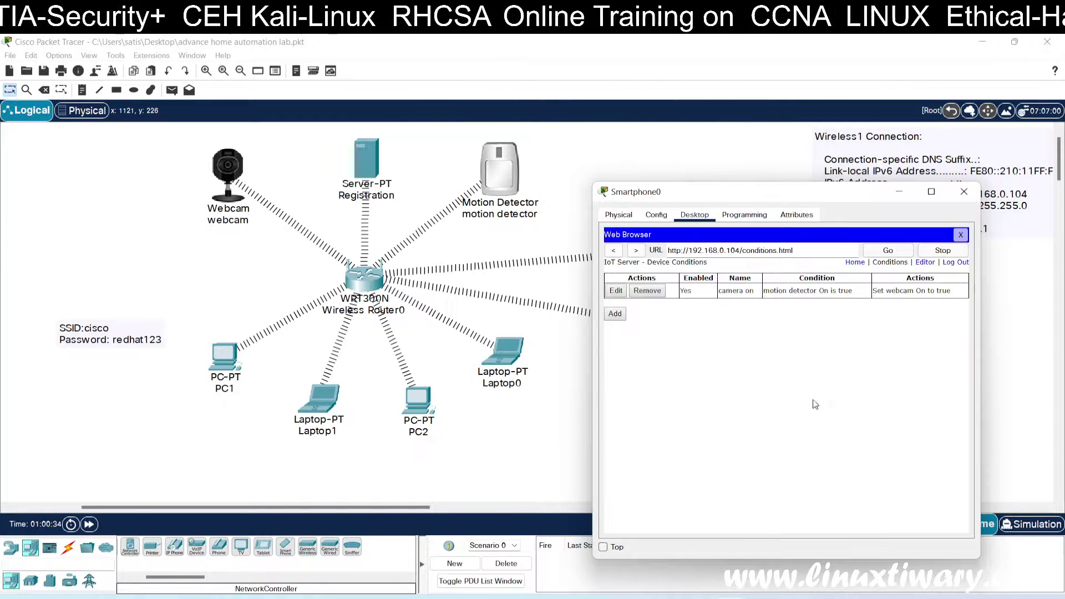
# Step: Start a 'camera off' rule with the condition motion detector On is false
pyautogui.click(616, 314)
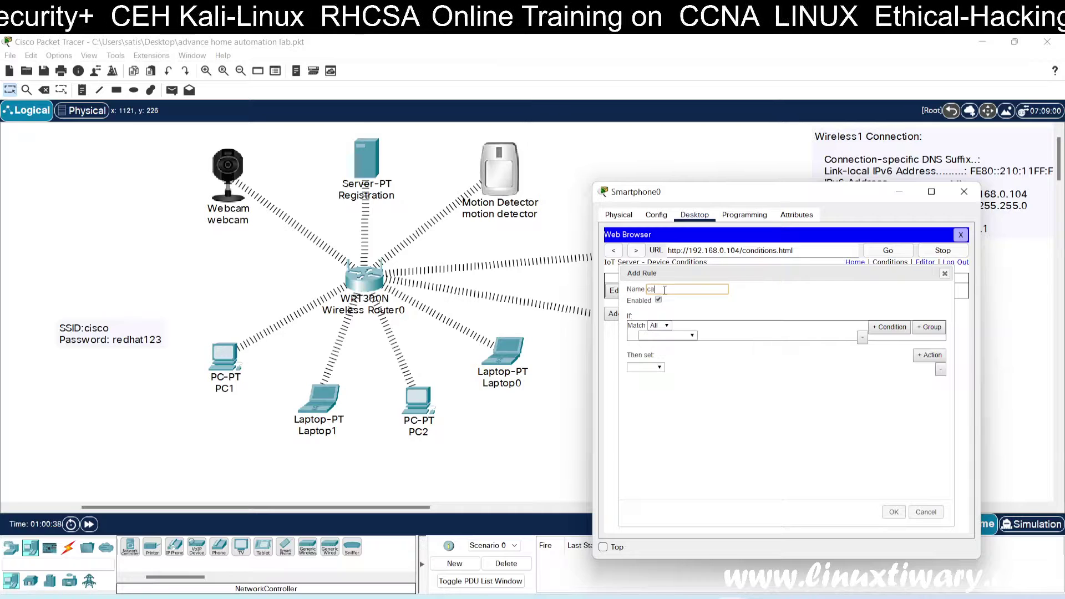
pyautogui.write('camera off')
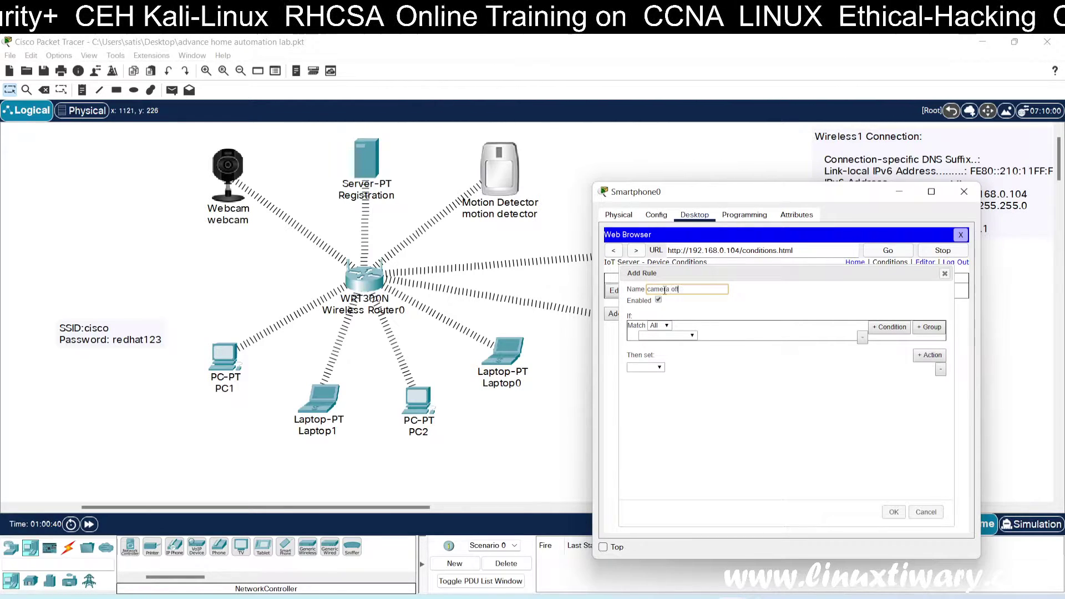
pyautogui.click(674, 335)
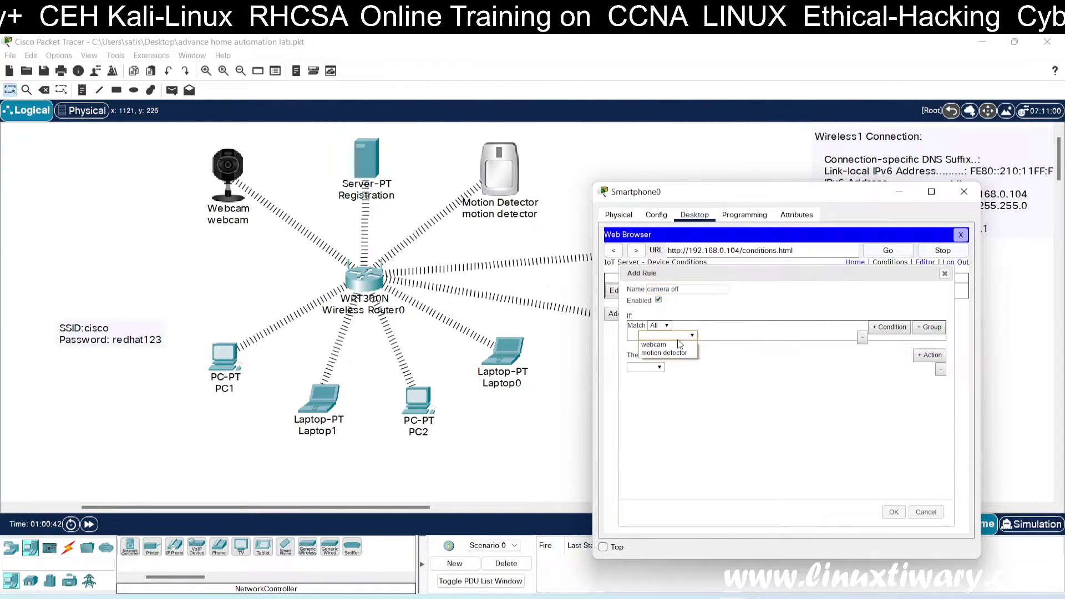
pyautogui.click(670, 353)
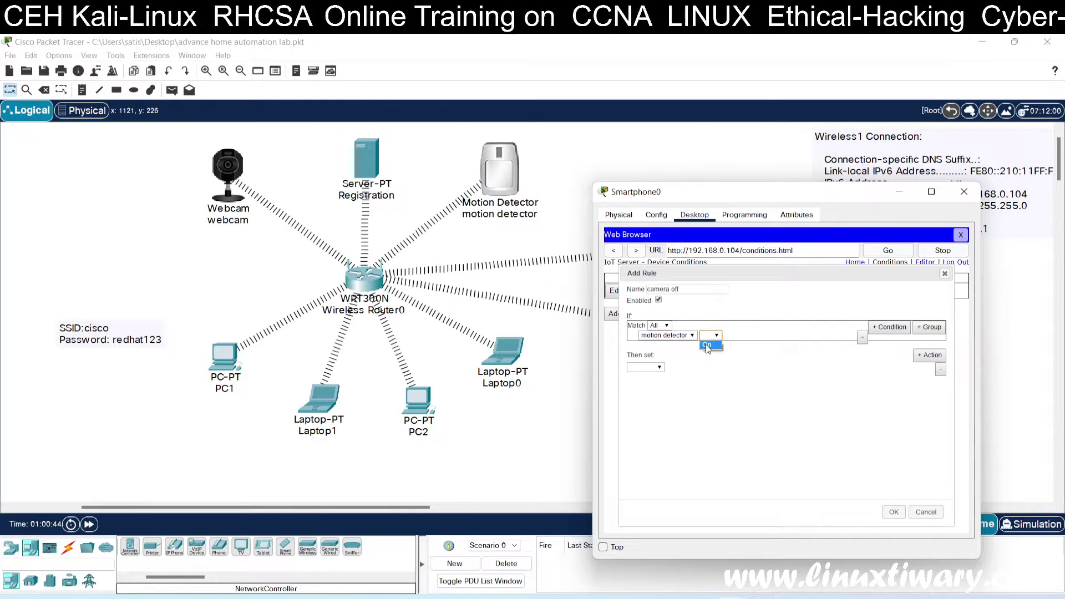
pyautogui.click(741, 335)
pyautogui.click(743, 355)
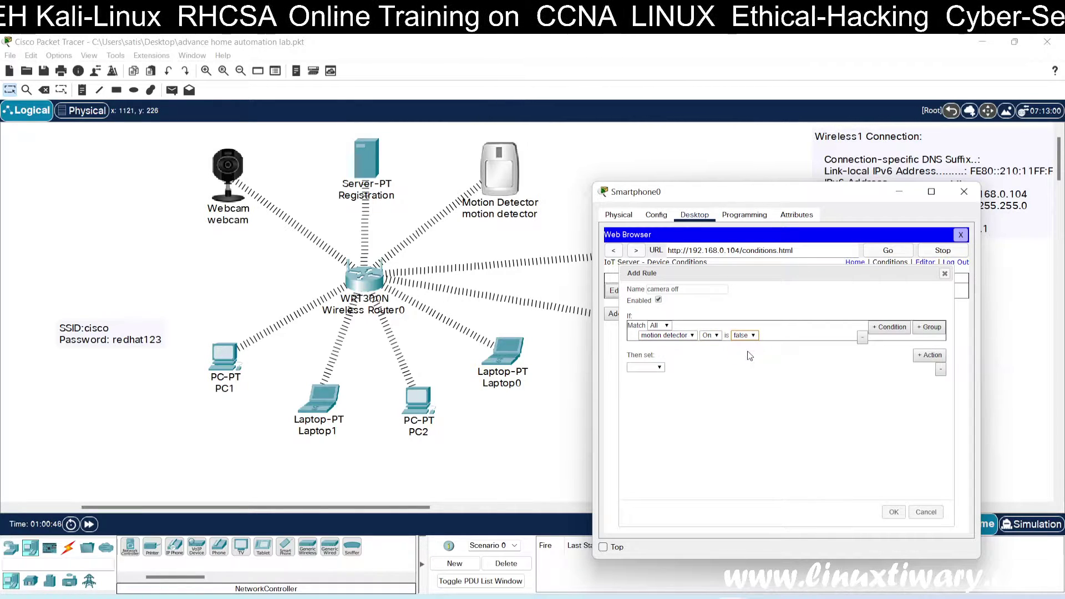
# Step: Set the action to webcam On false, save the rule, and close the web browser
pyautogui.click(658, 368)
pyautogui.click(644, 377)
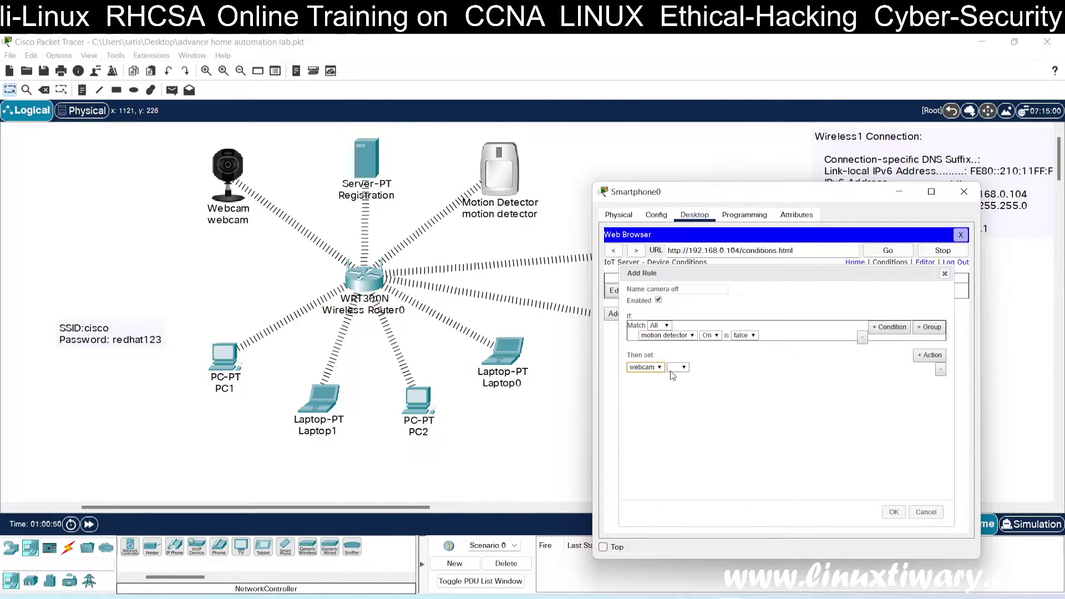
pyautogui.click(677, 367)
pyautogui.click(681, 377)
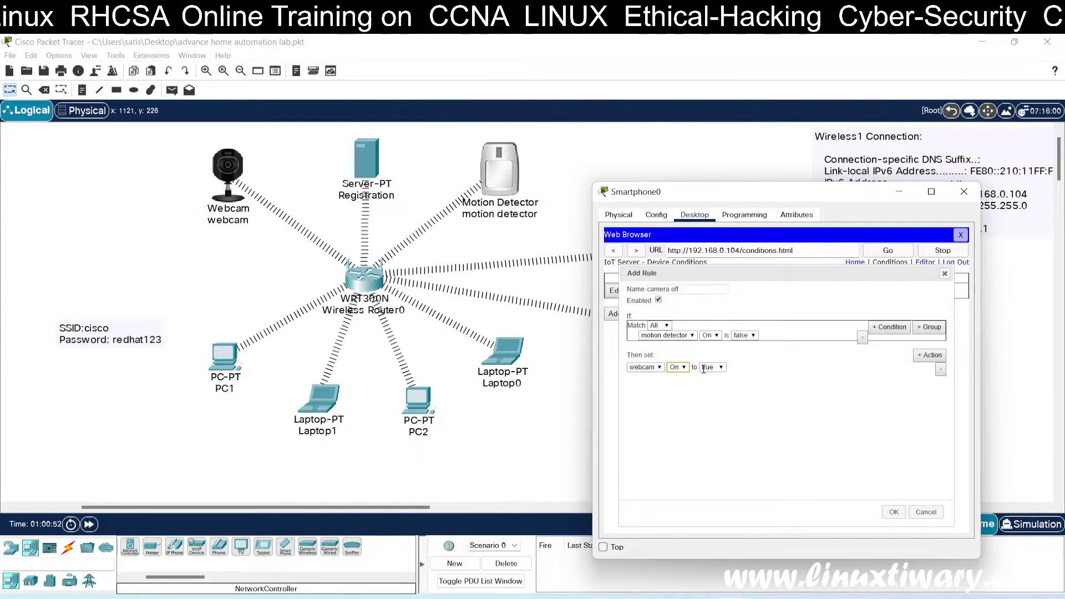
pyautogui.click(705, 367)
pyautogui.click(714, 385)
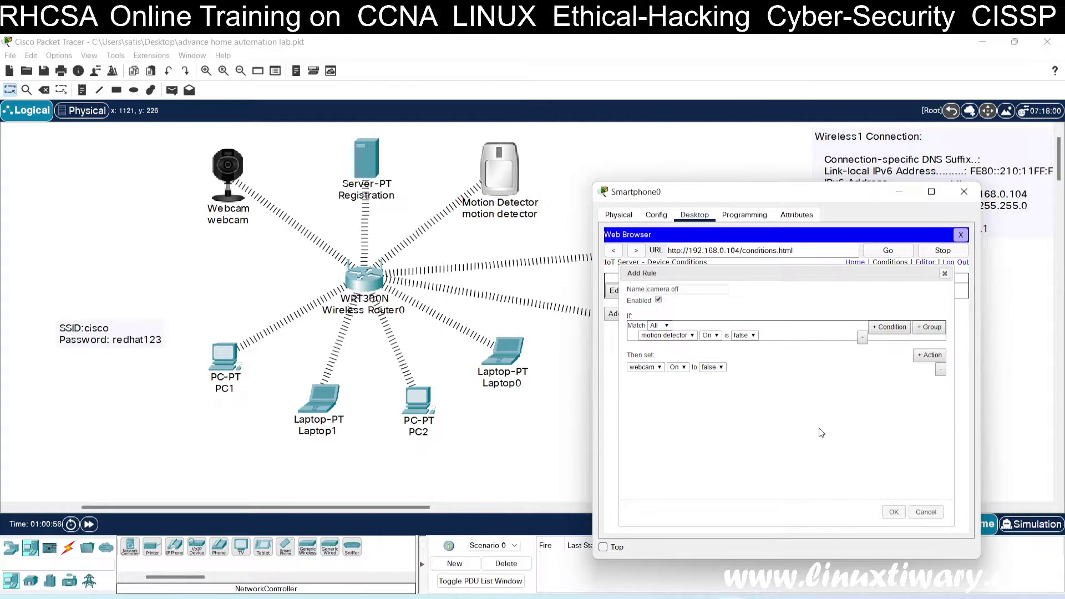
pyautogui.click(895, 512)
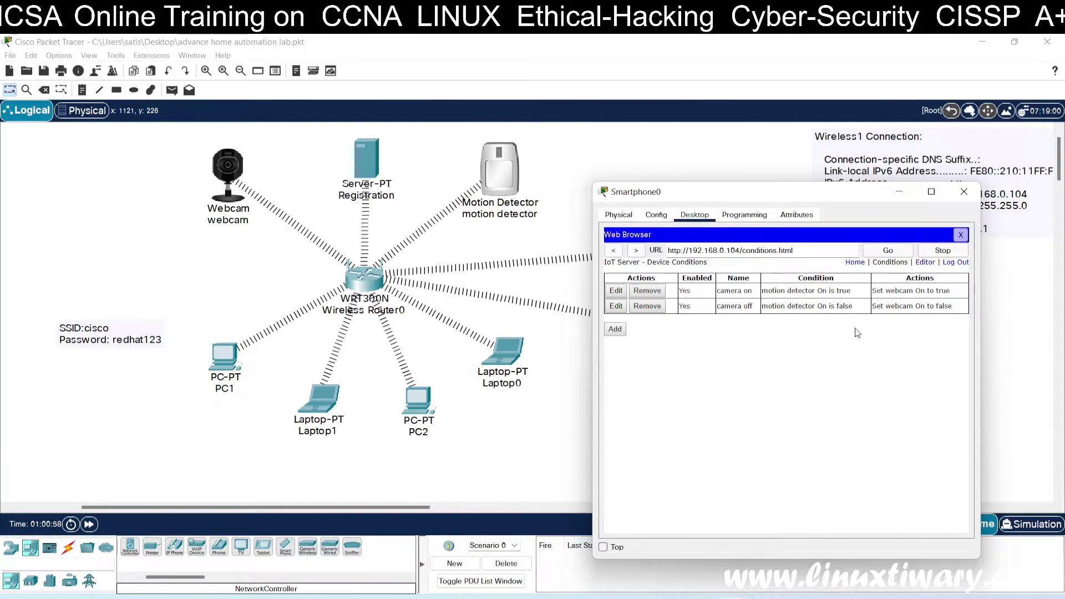
pyautogui.click(961, 236)
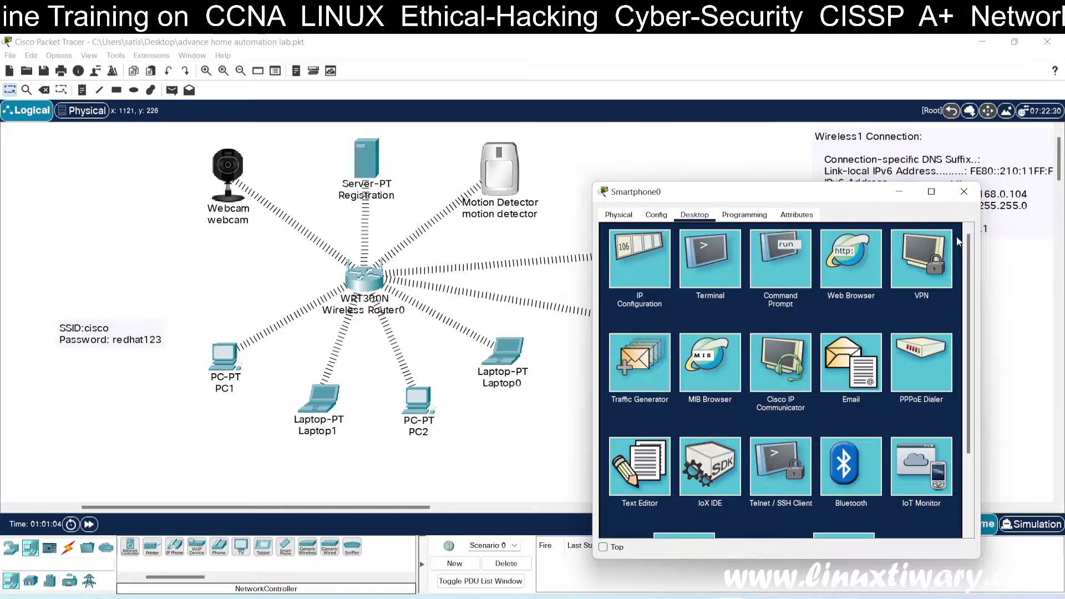
# Step: Reopen Smartphone0's web browser and load the server page at 192.168.0.104
pyautogui.click(869, 254)
pyautogui.moveTo(781, 192); pyautogui.dragTo(830, 200)
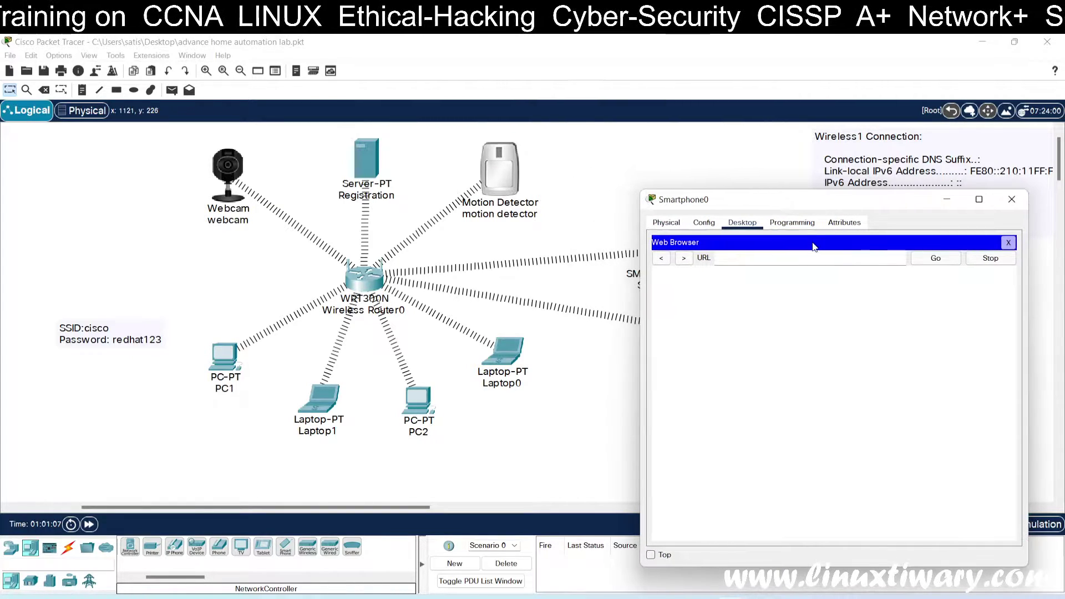
pyautogui.click(809, 254)
pyautogui.write('1')
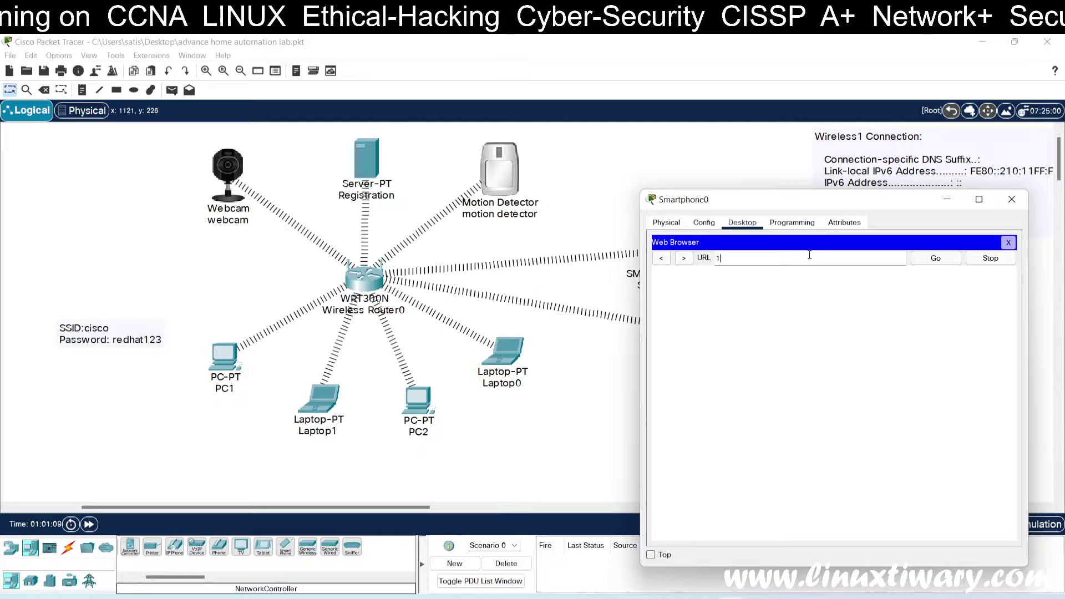
pyautogui.write('92.168.0.104')
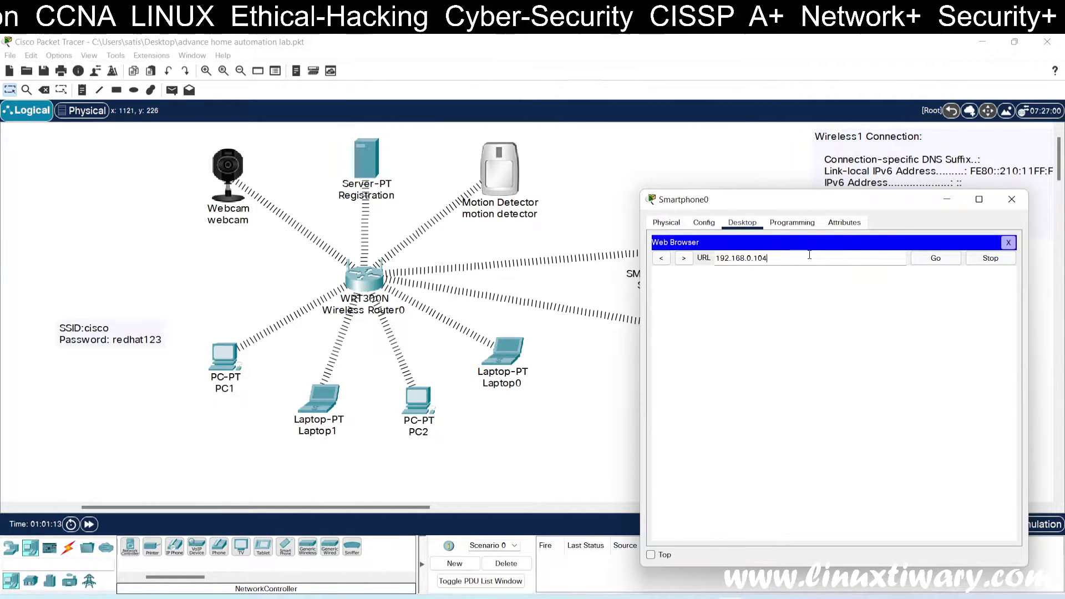
pyautogui.click(917, 260)
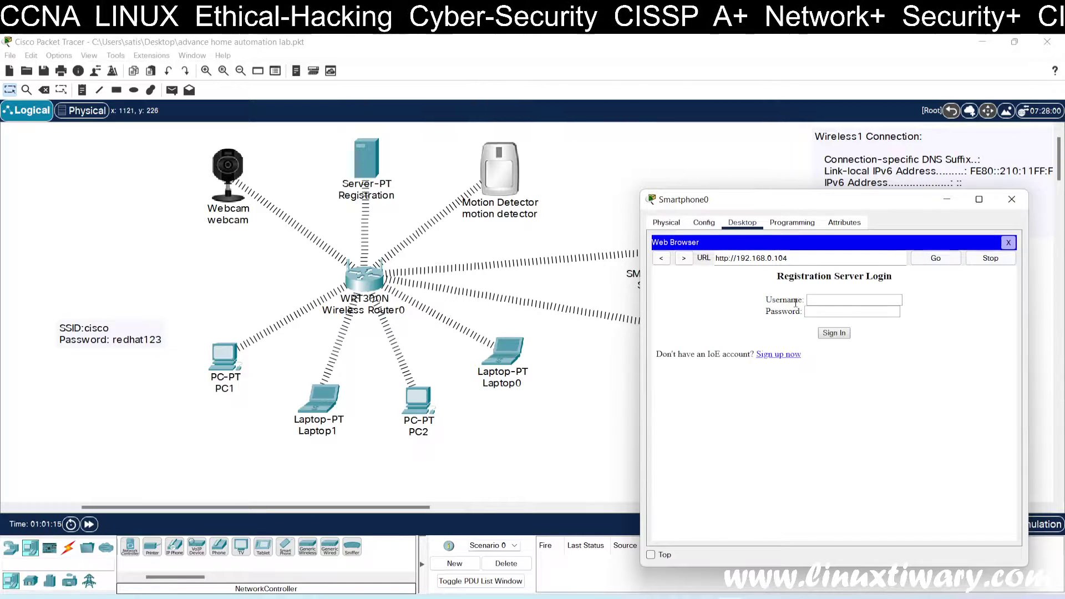
# Step: Submit a login username and password, which returns a 'Wrong username or password' error
pyautogui.click(819, 300)
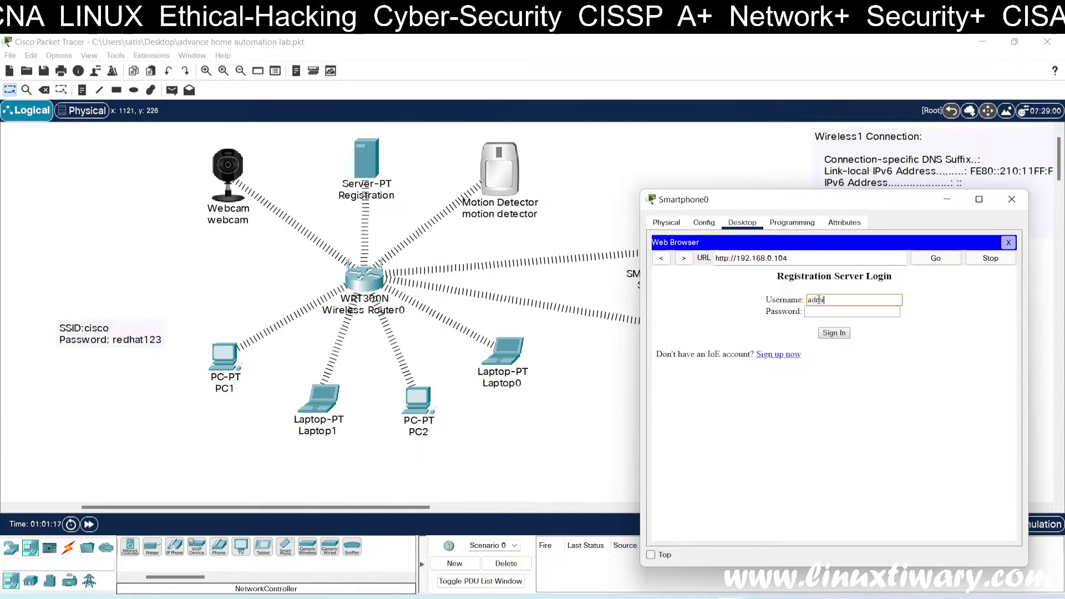
pyautogui.write('n')
pyautogui.press('Tab')
pyautogui.write('admin')
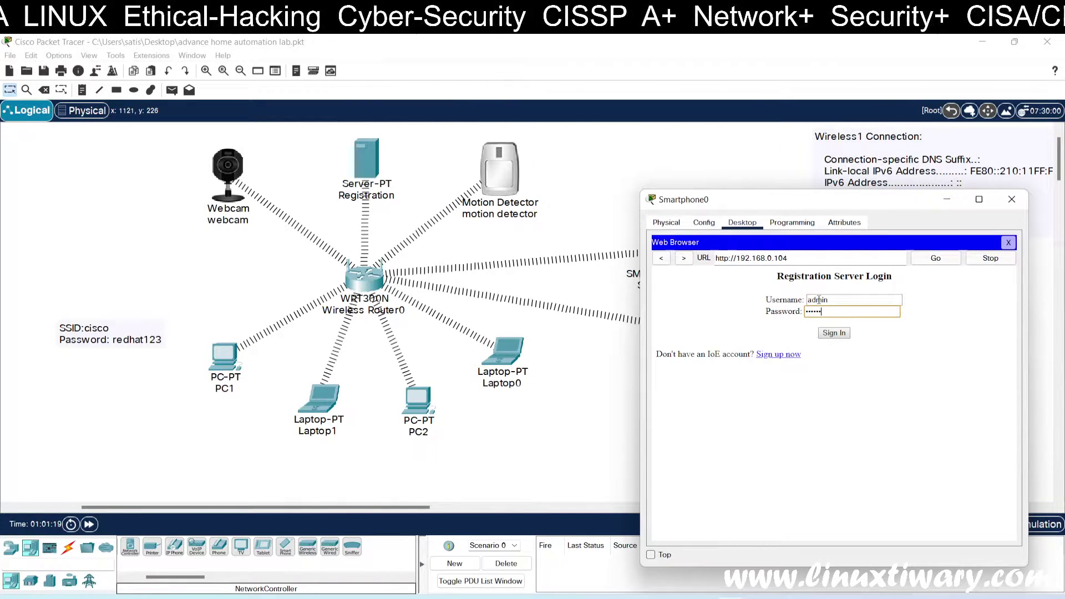
pyautogui.click(835, 333)
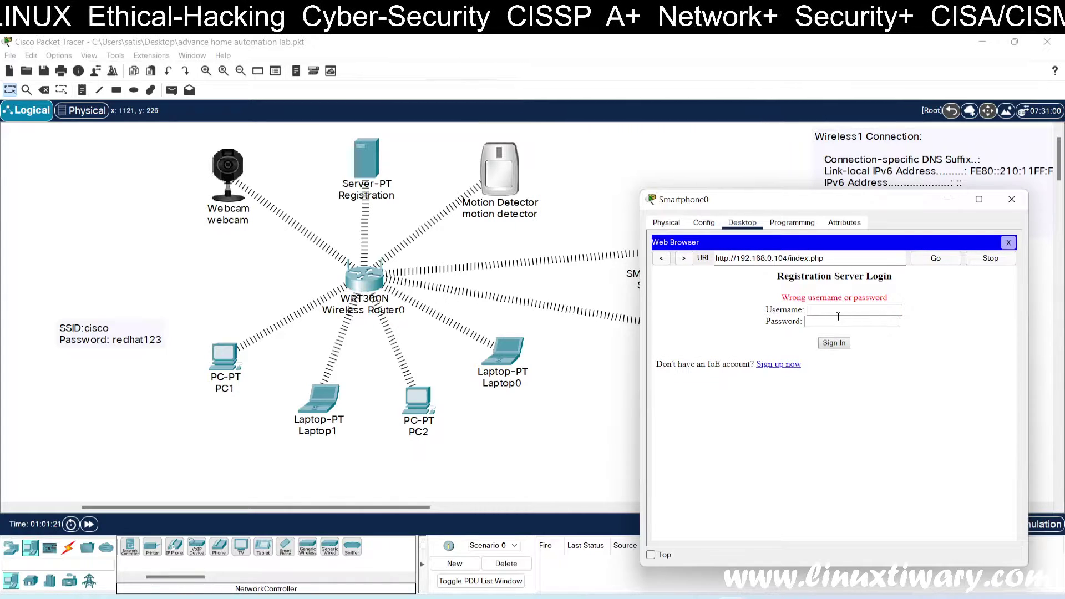
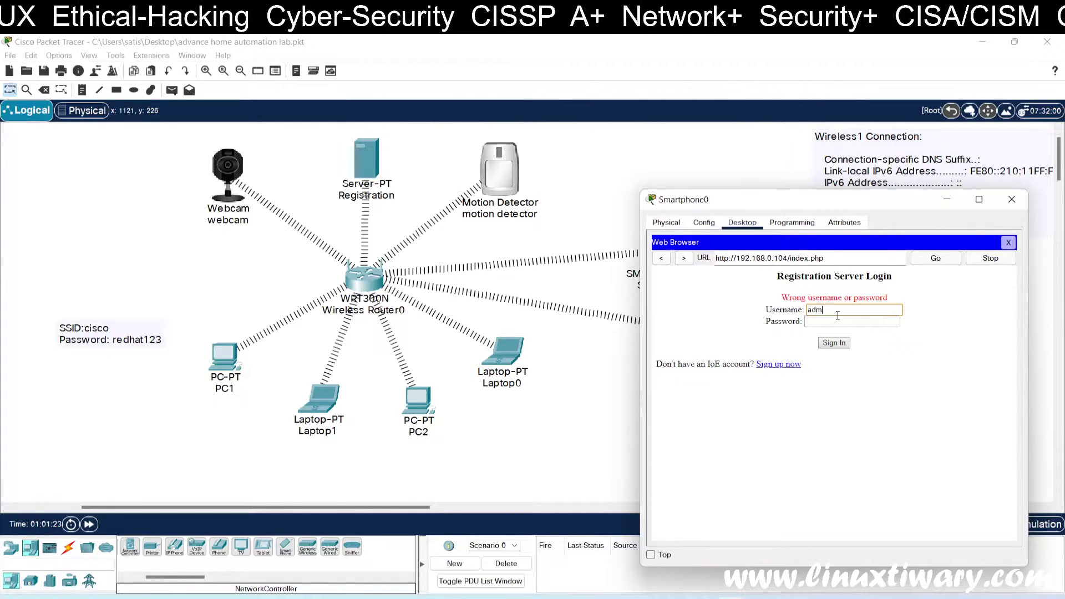
# Step: Enter the admin password and sign in to the 192.168.0.104 IoT server on Smartphone0
pyautogui.press('Tab')
pyautogui.write('admin')
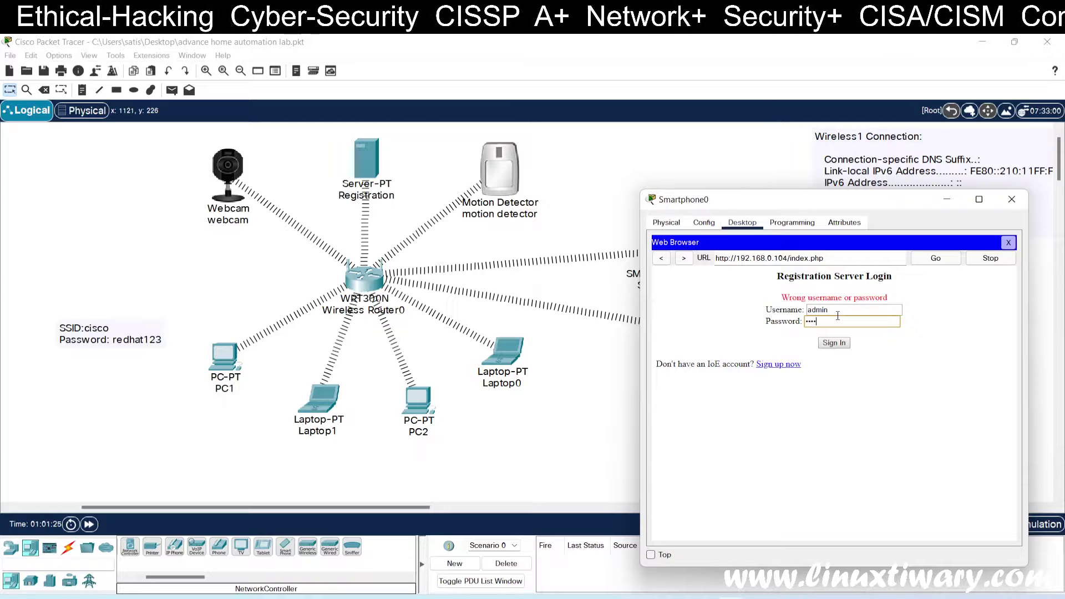
pyautogui.press('Return')
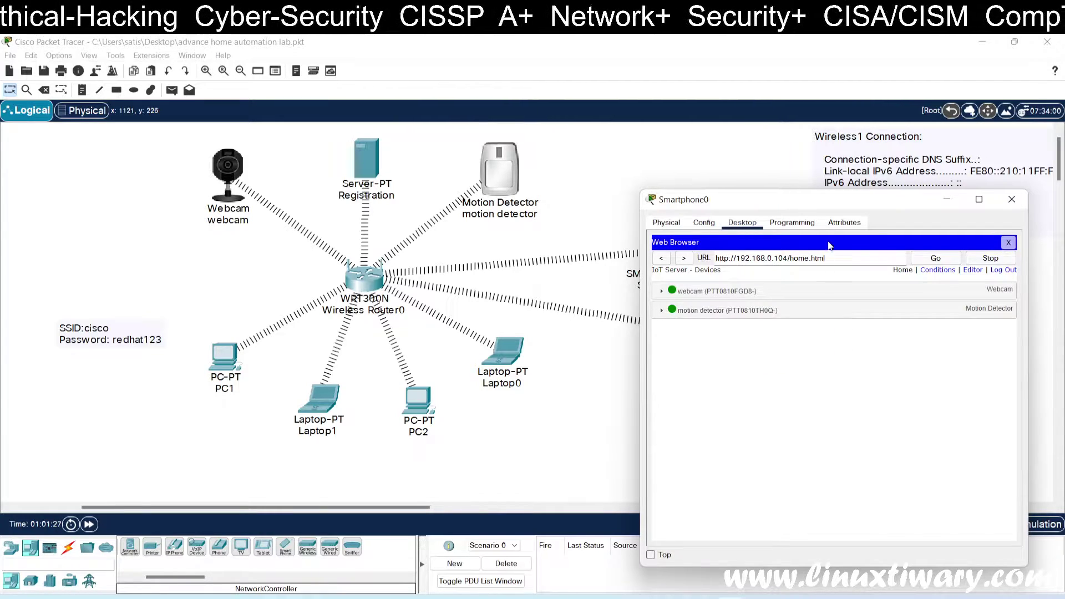
# Step: Expand the webcam and motion detector rows on the IoT server device page
pyautogui.moveTo(841, 201); pyautogui.dragTo(908, 217)
pyautogui.click(737, 312)
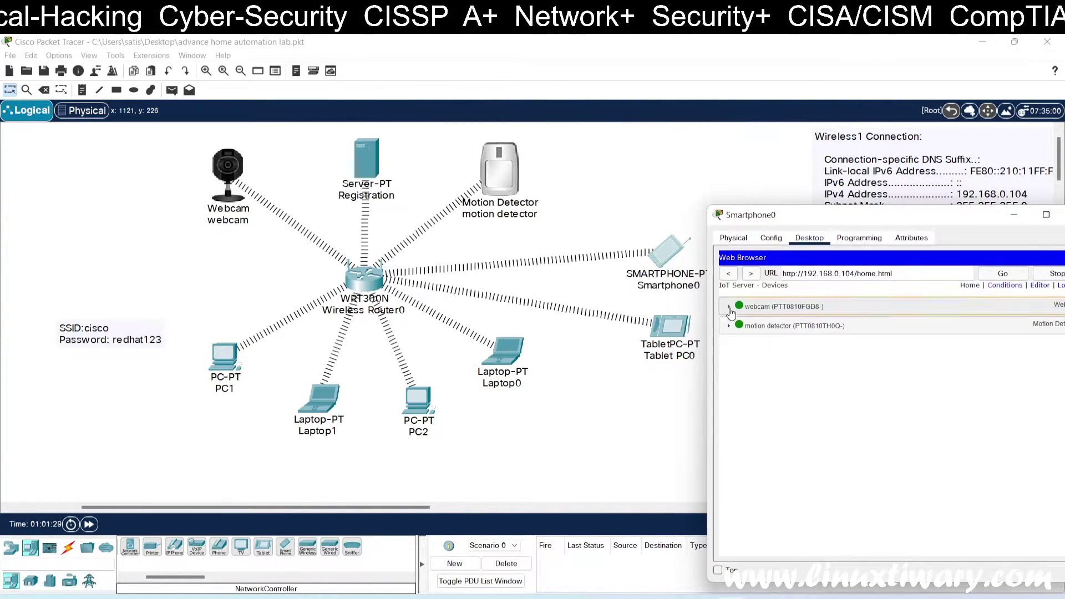
pyautogui.click(728, 429)
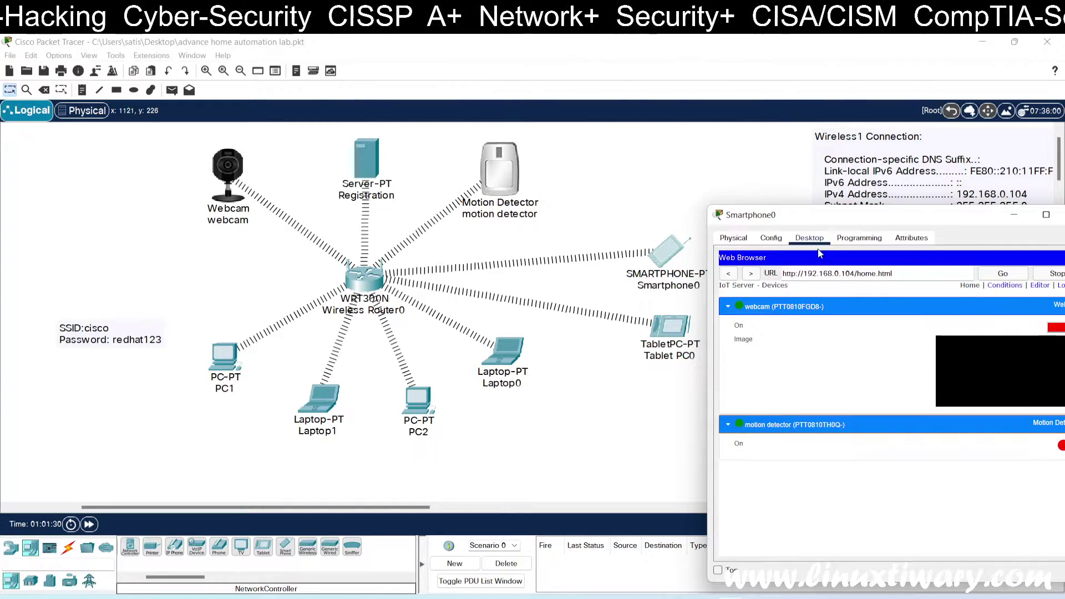
pyautogui.moveTo(823, 229); pyautogui.dragTo(673, 164)
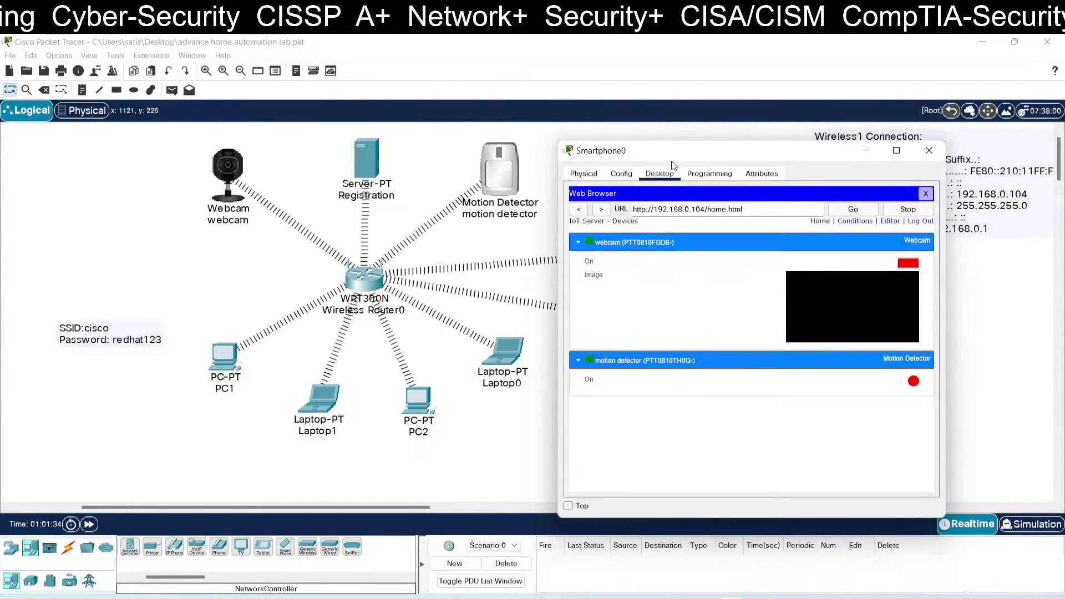
# Step: Alt-click the motion detector to trigger the webcam, then close Smartphone0's window
pyautogui.keyDown('alt'); pyautogui.click(504, 176); pyautogui.keyUp('alt')
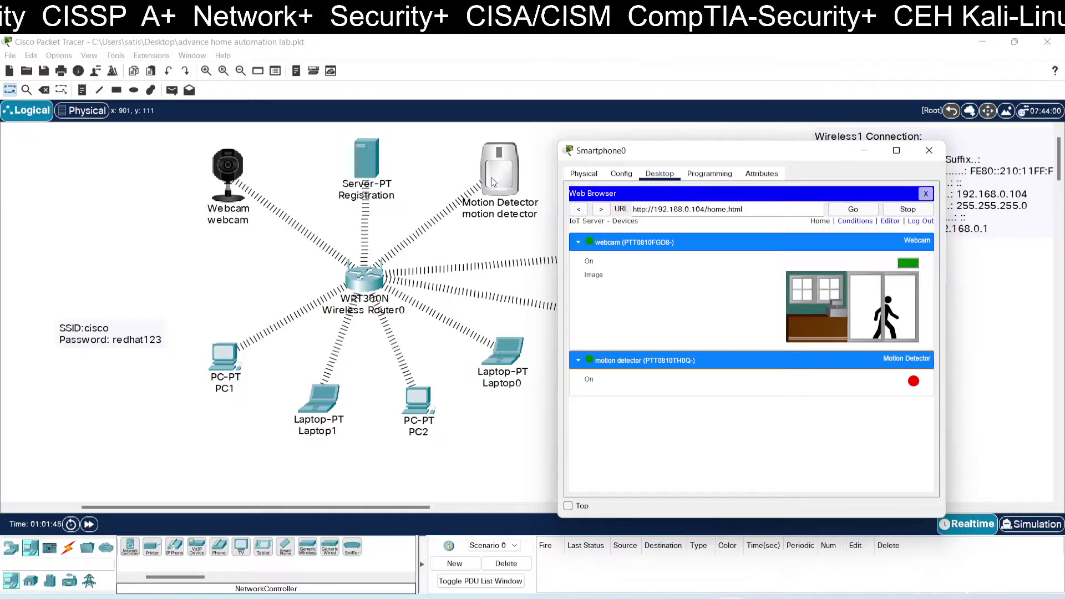
pyautogui.moveTo(497, 180)
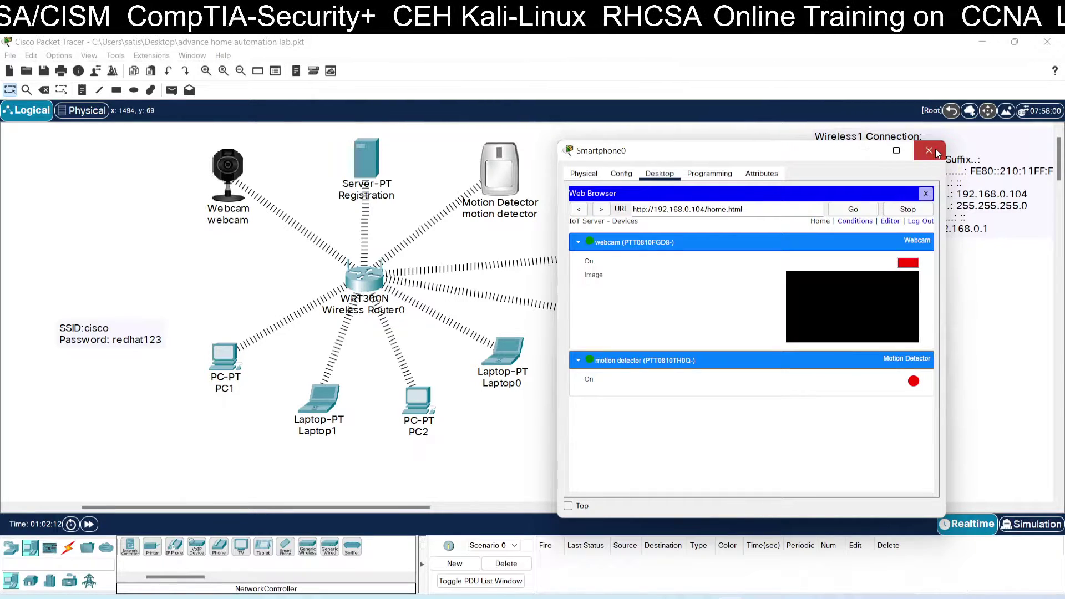
pyautogui.click(930, 151)
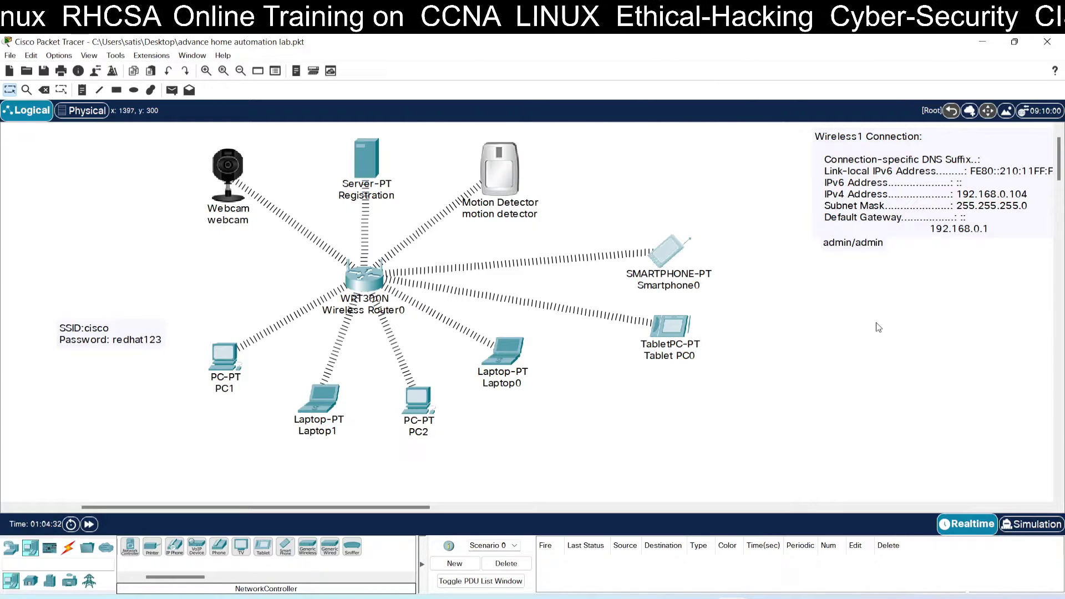
# Step: Rearrange Laptop0, PC1, PC2, Smartphone0 and Tablet PC0 into tidier positions
pyautogui.moveTo(511, 355); pyautogui.dragTo(379, 409)
pyautogui.moveTo(235, 370); pyautogui.dragTo(283, 390)
pyautogui.moveTo(478, 394); pyautogui.dragTo(457, 397)
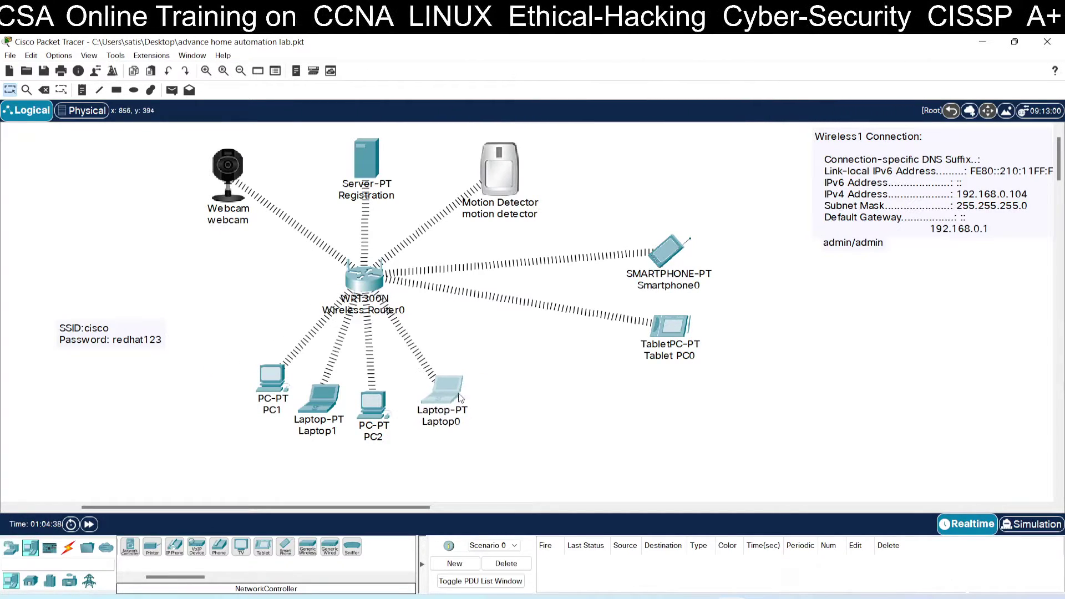
pyautogui.moveTo(667, 255); pyautogui.dragTo(682, 265)
pyautogui.moveTo(673, 325); pyautogui.dragTo(684, 327)
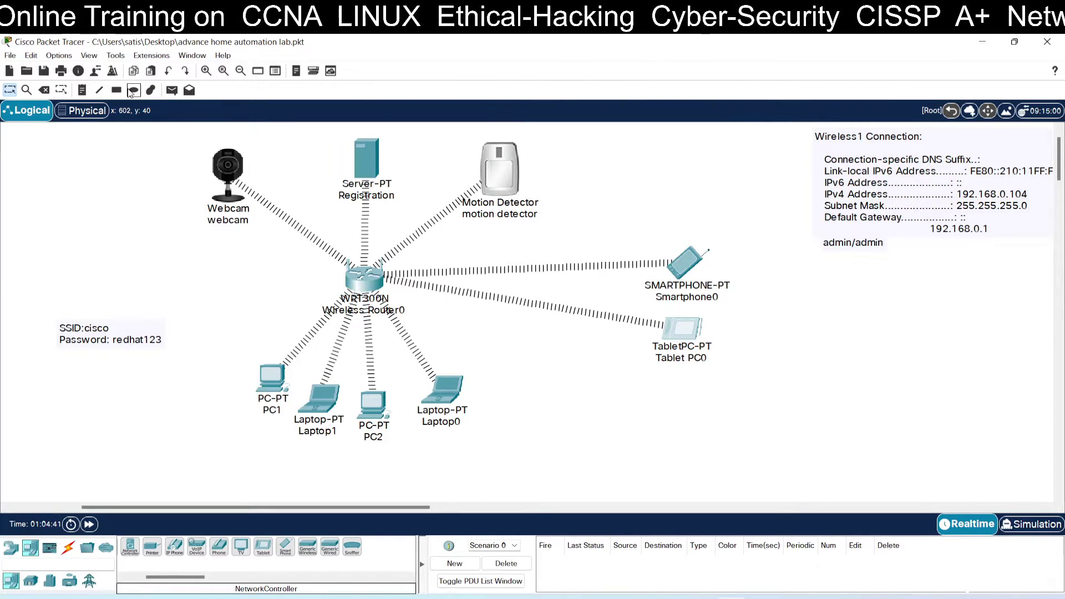
# Step: Draw a light green rectangle around Smartphone0 and Tablet PC0
pyautogui.click(117, 90)
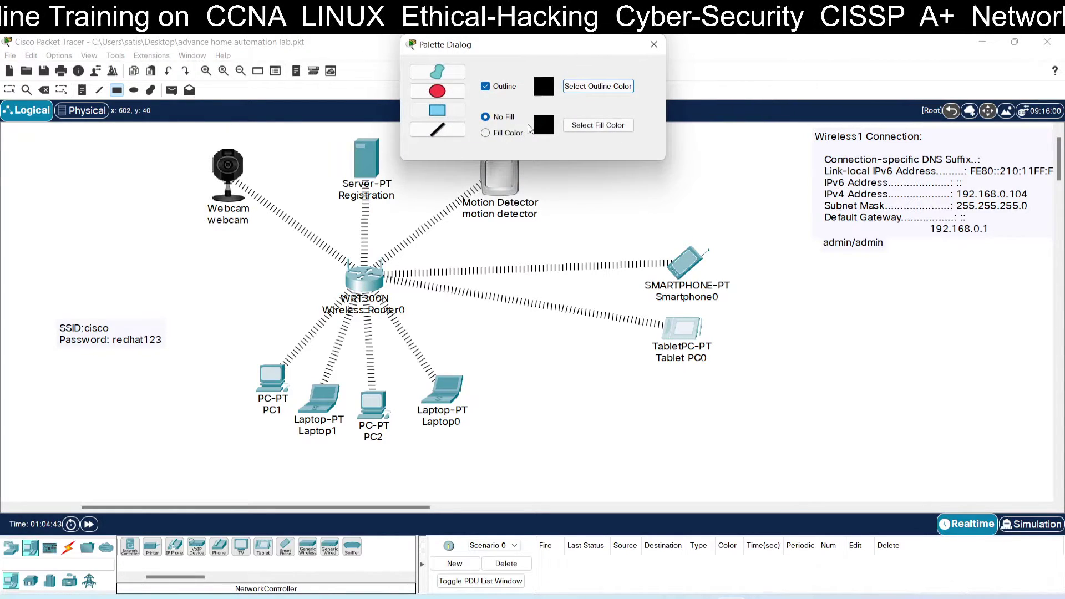
pyautogui.click(577, 125)
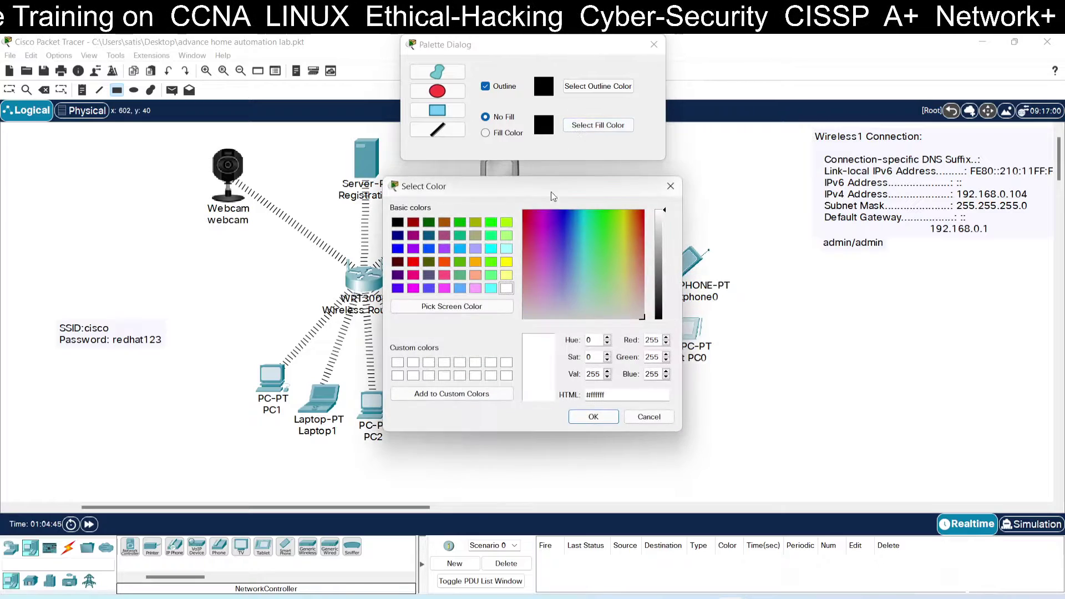
pyautogui.click(506, 235)
pyautogui.click(593, 417)
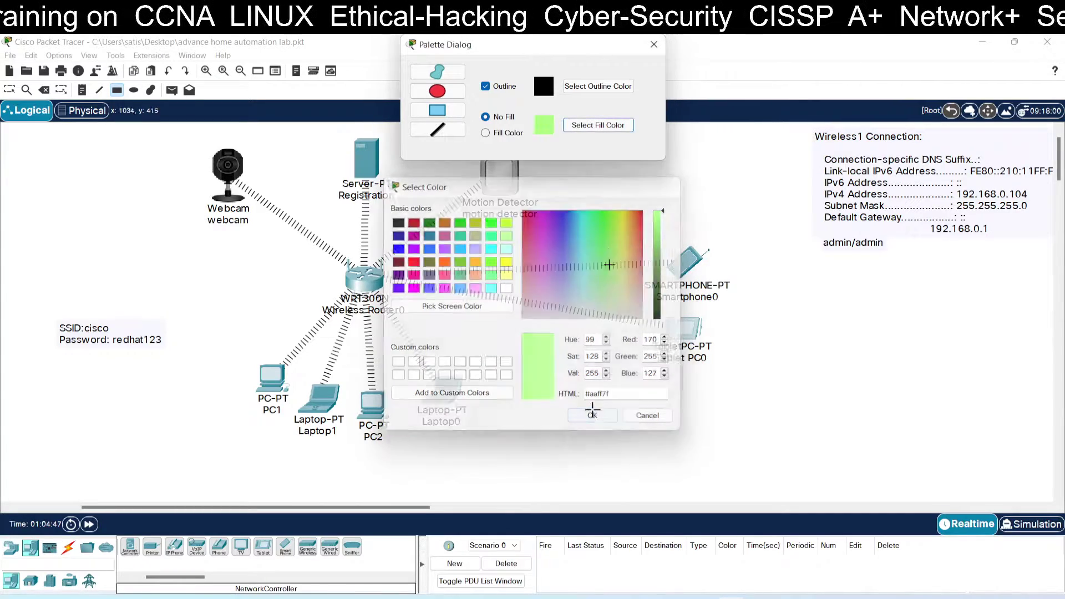
pyautogui.moveTo(587, 219); pyautogui.dragTo(770, 394)
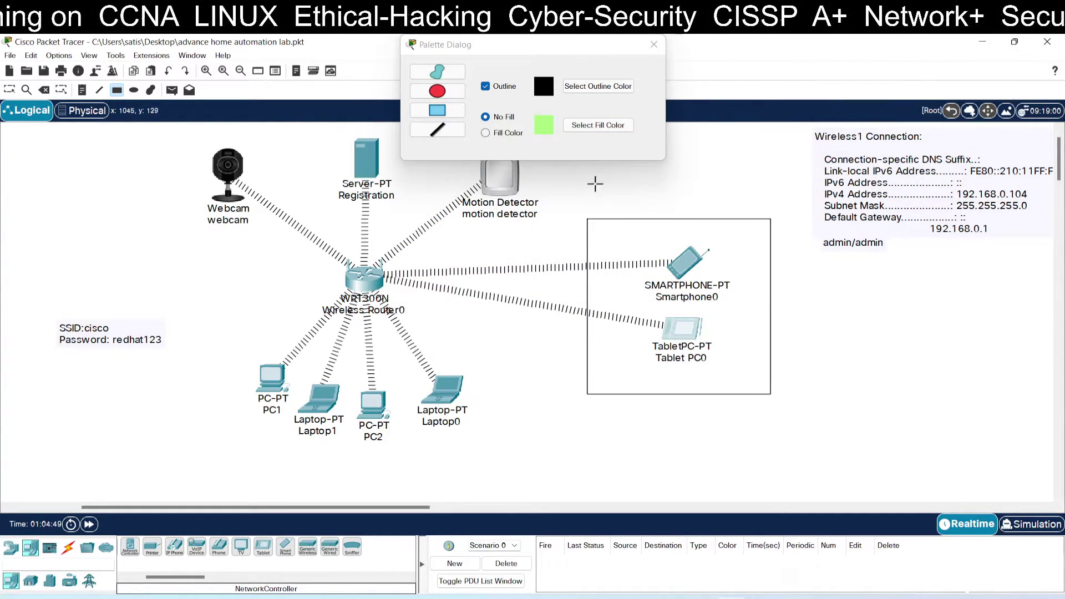
# Step: Draw rectangles around the router with PCs and laptops, the webcam, and the motion detector
pyautogui.click(548, 125)
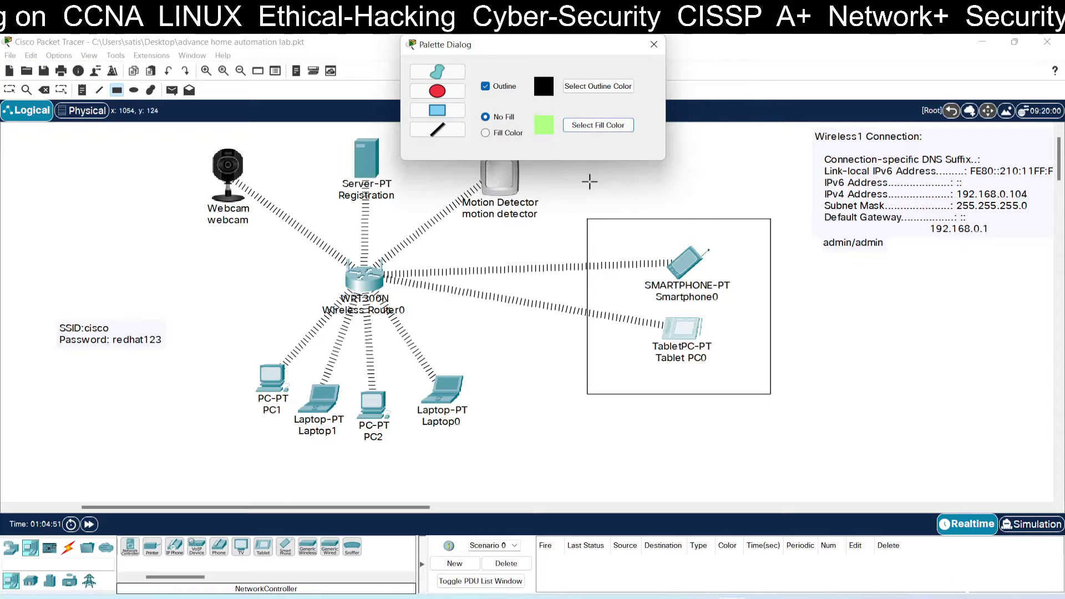
pyautogui.moveTo(255, 282); pyautogui.dragTo(481, 459)
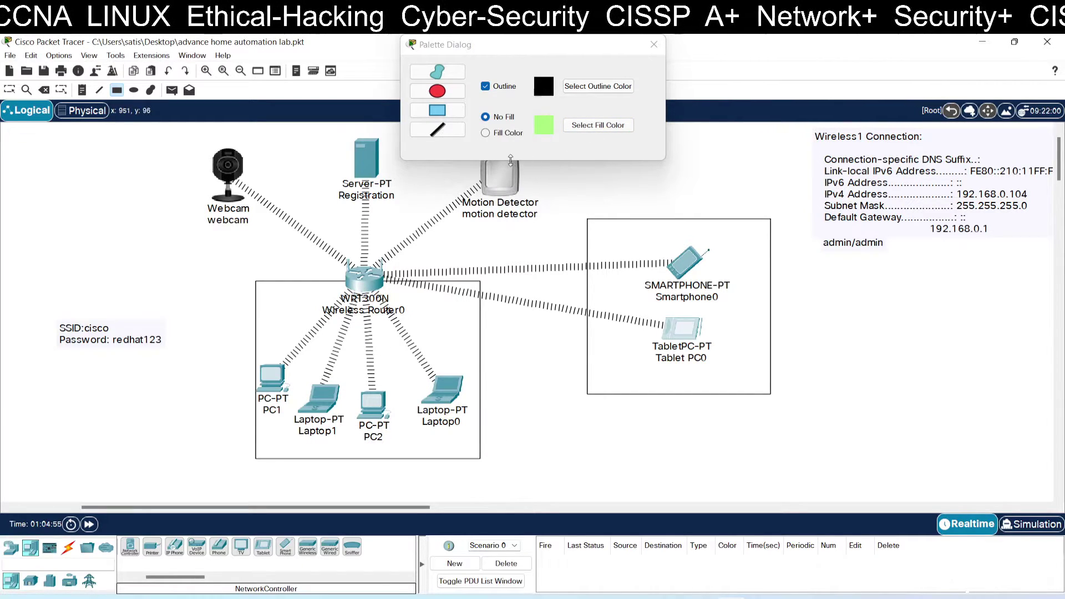
pyautogui.moveTo(183, 138); pyautogui.dragTo(293, 249)
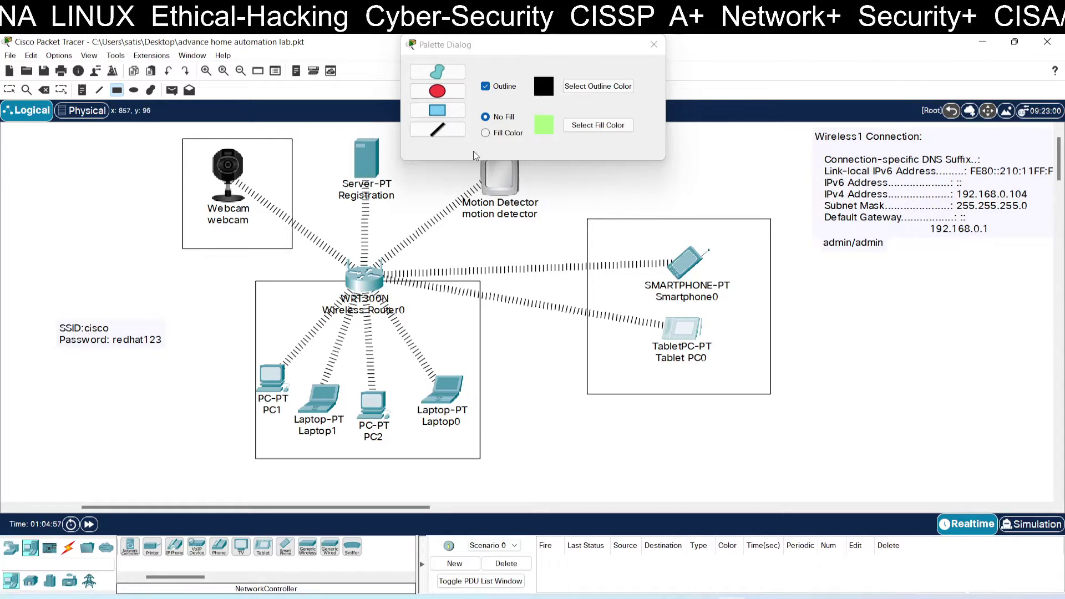
pyautogui.moveTo(547, 46); pyautogui.dragTo(771, 49)
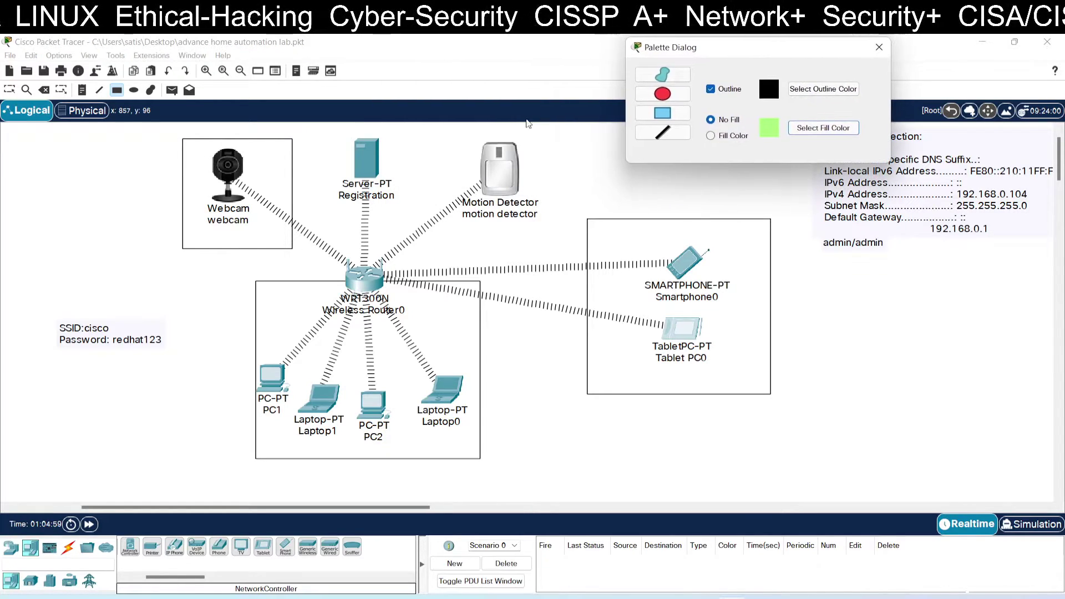
pyautogui.moveTo(447, 133); pyautogui.dragTo(550, 234)
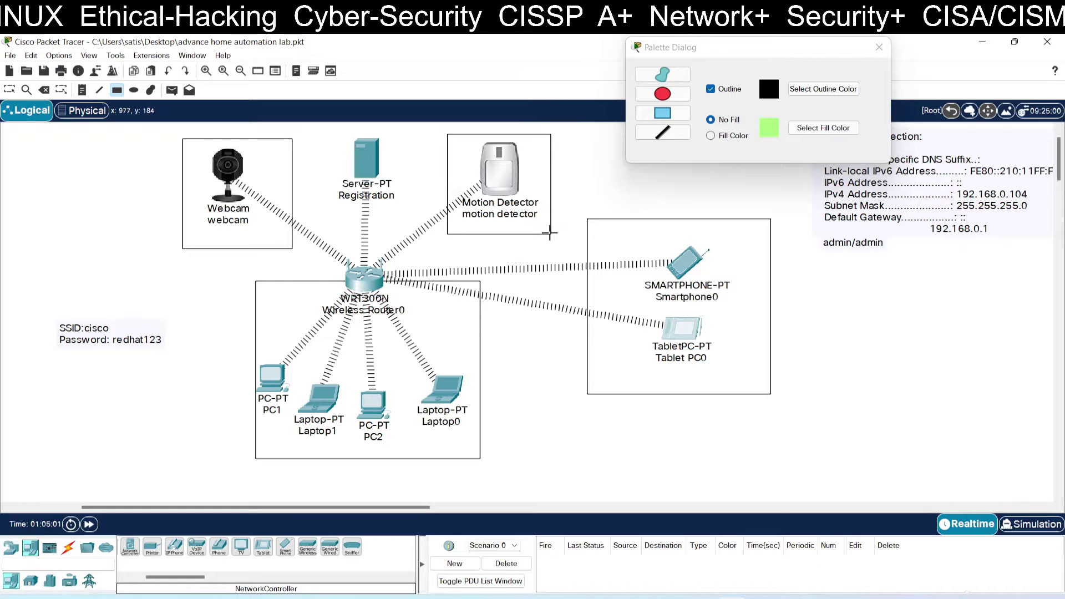
pyautogui.click(879, 48)
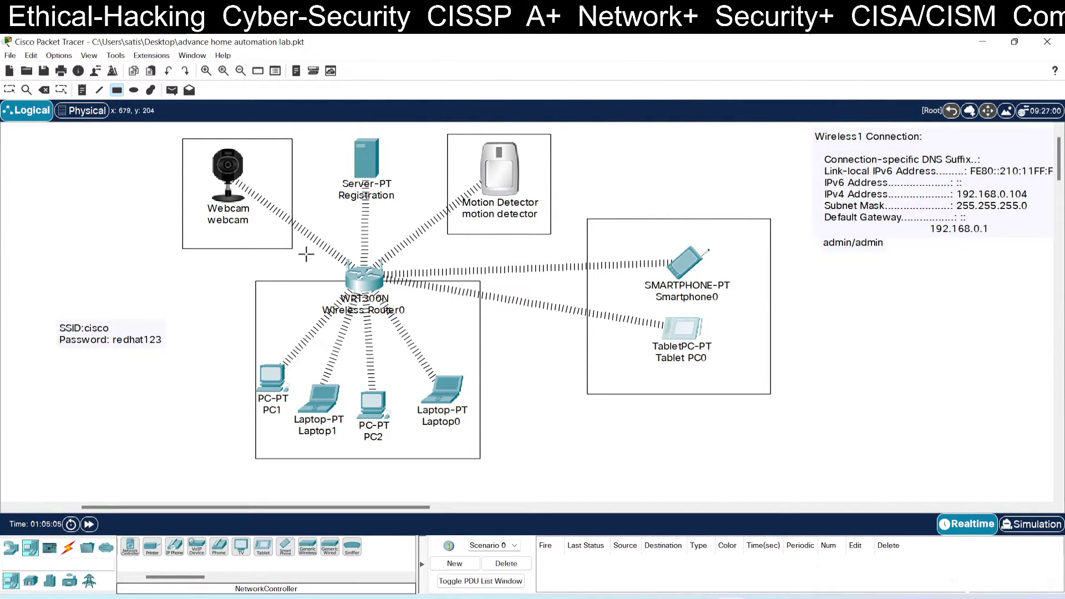
# Step: Add a Door and a Window device from End Devices > Home beside the SSID note
pyautogui.click(30, 581)
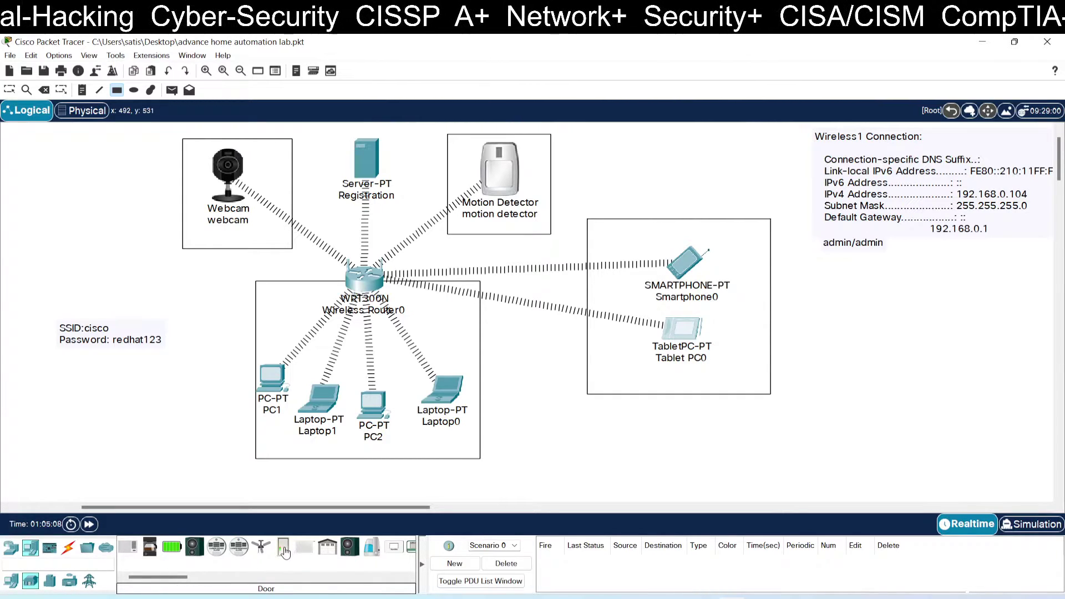
pyautogui.moveTo(283, 547); pyautogui.dragTo(106, 246)
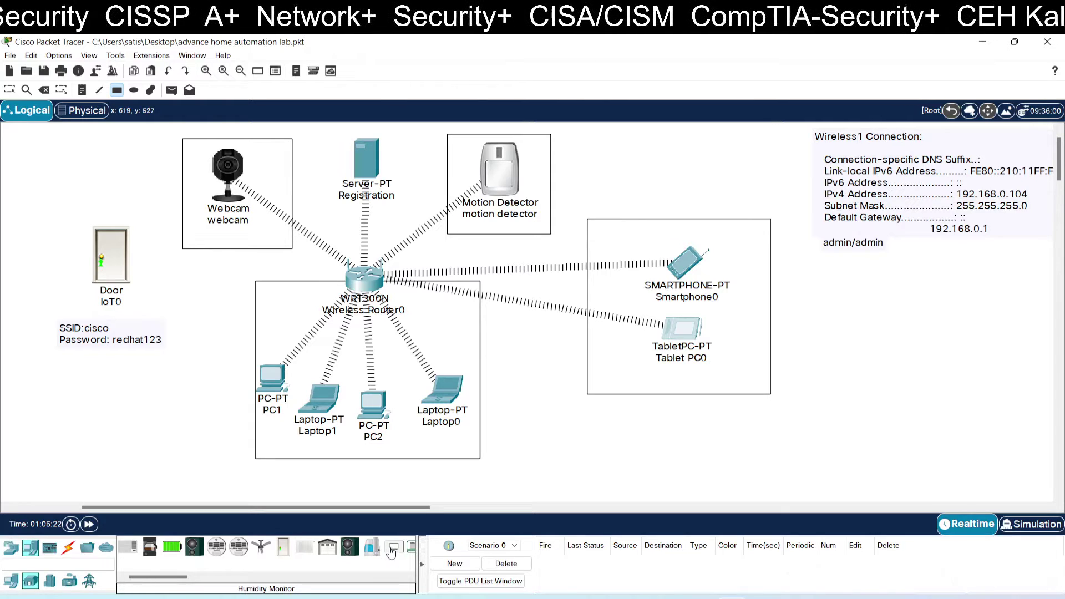
pyautogui.moveTo(182, 577); pyautogui.dragTo(106, 187)
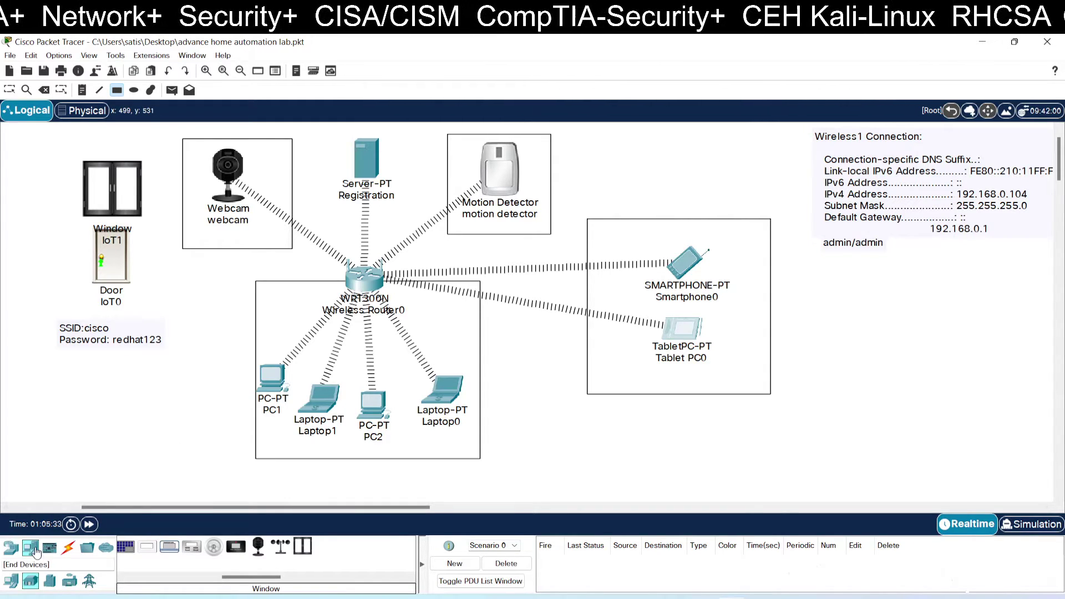
# Step: Position Window IoT1 above Door IoT0 at the left of the canvas
pyautogui.click(9, 90)
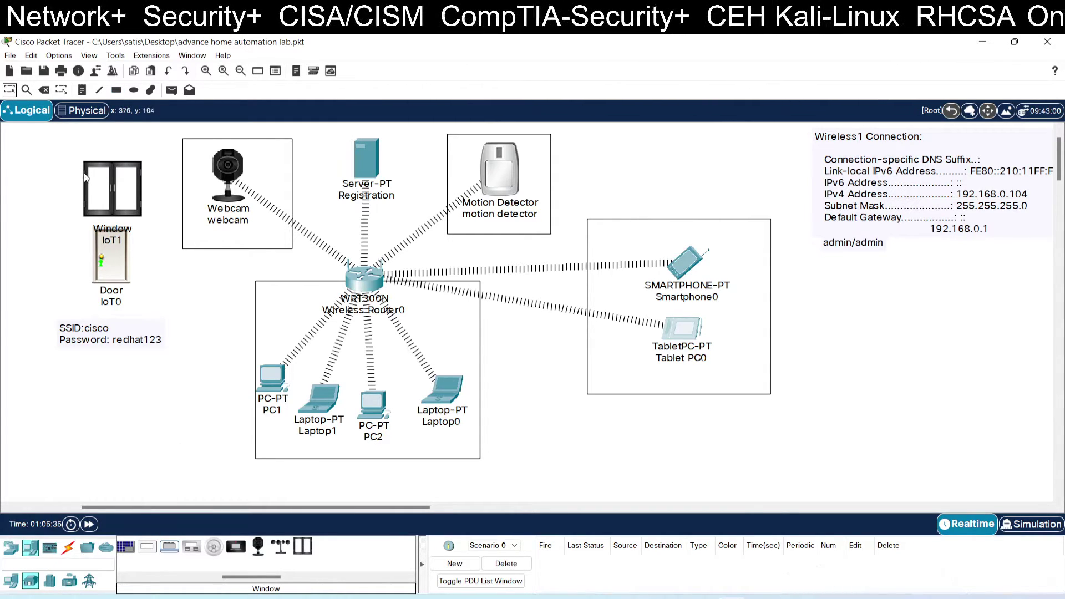
pyautogui.moveTo(101, 189); pyautogui.dragTo(94, 163)
pyautogui.moveTo(125, 242)
pyautogui.mouseDown()
pyautogui.moveTo(95, 239)
pyautogui.moveTo(116, 248)
pyautogui.mouseUp()
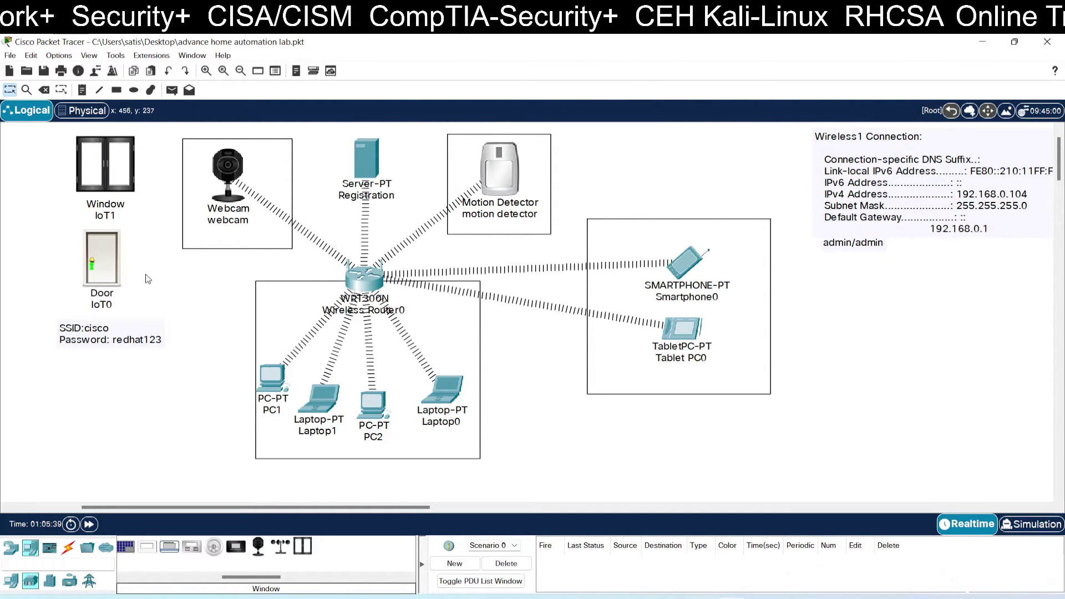